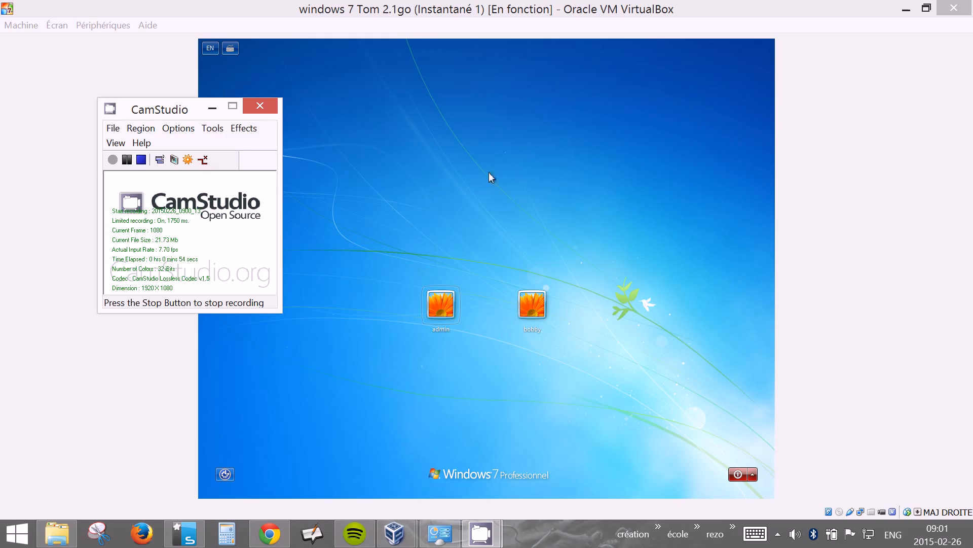
Switch to NetSupport School, start presenting the screen to the class, and dismiss the presentation notification.
{"action": "left_click", "coordinate": [377, 172]}
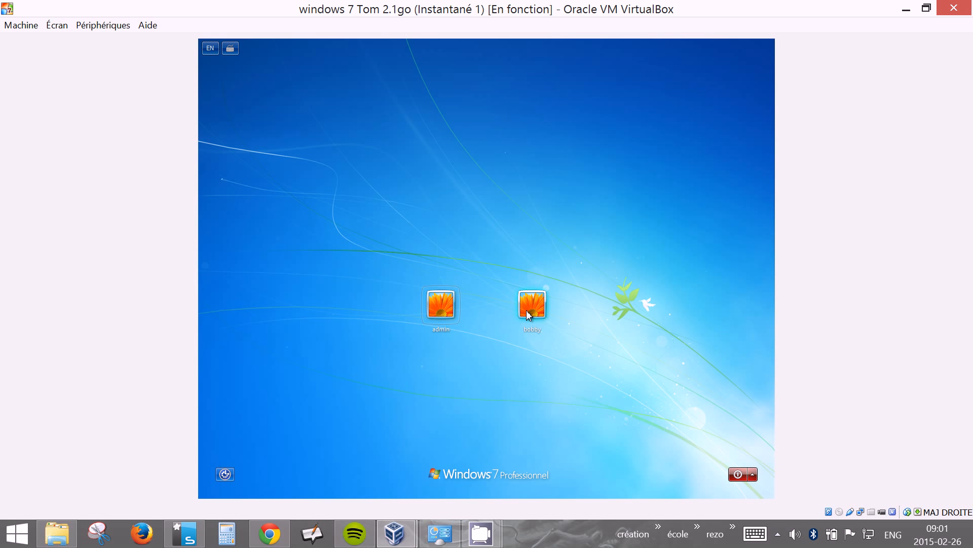
{"action": "left_click", "coordinate": [185, 533]}
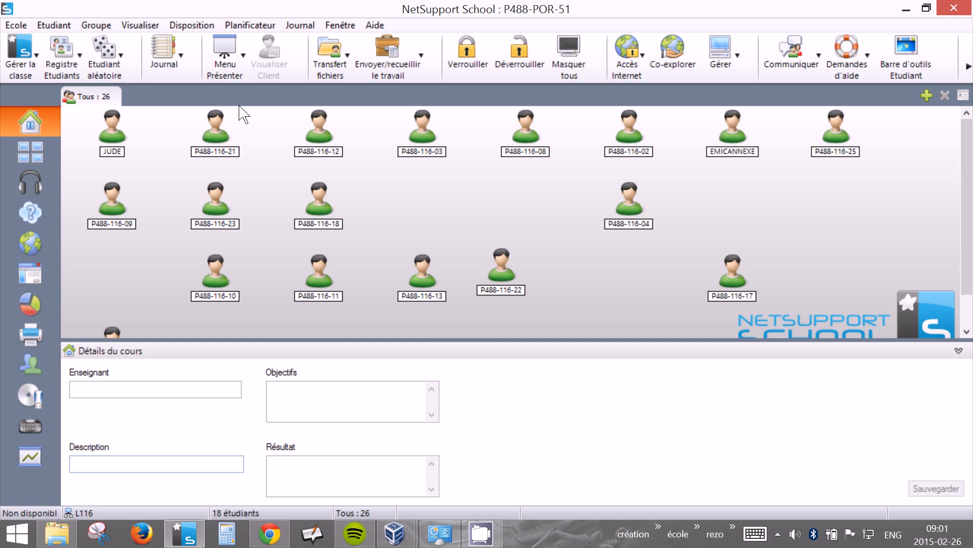
{"action": "left_click", "coordinate": [225, 53]}
{"action": "left_click", "coordinate": [249, 96]}
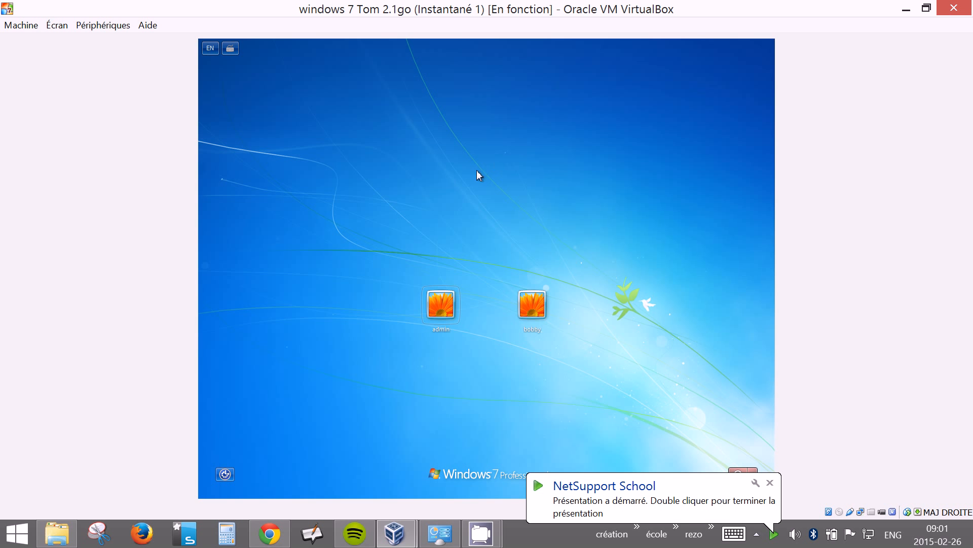
{"action": "left_click", "coordinate": [771, 482]}
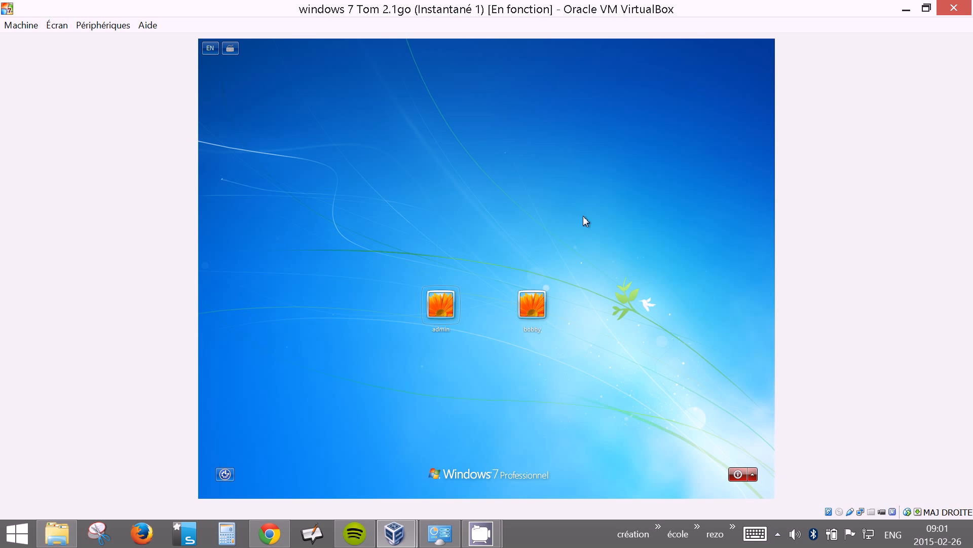
Log on to the Windows 7 virtual machine as admin with the account password, postponing and closing the Windows activation prompt.
{"action": "left_click", "coordinate": [455, 303]}
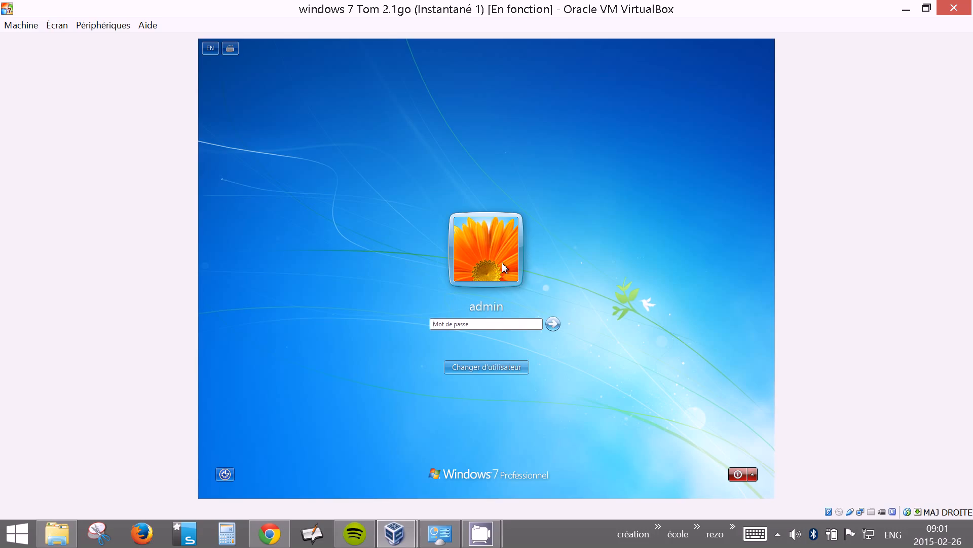
{"action": "type", "text": "*****"}
{"action": "key", "text": "Return"}
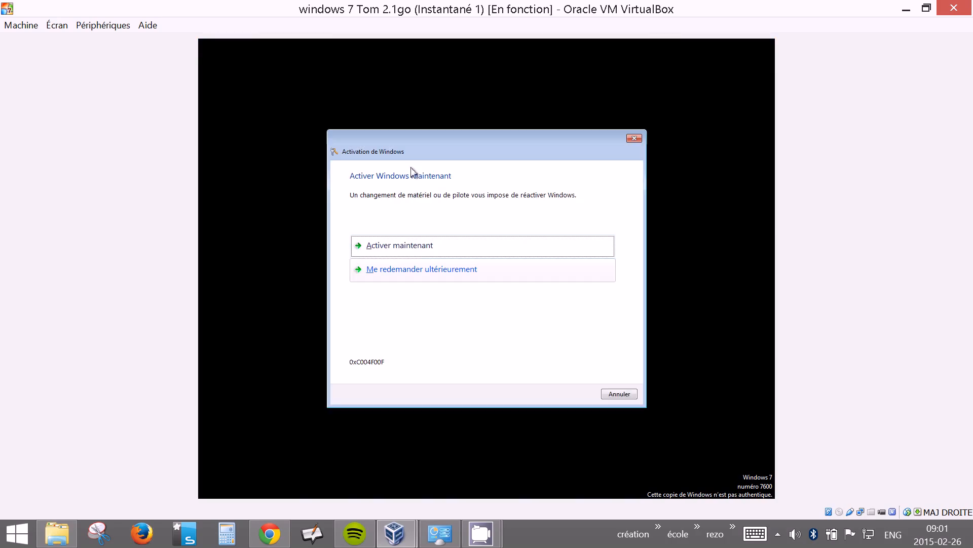
{"action": "left_click", "coordinate": [423, 279]}
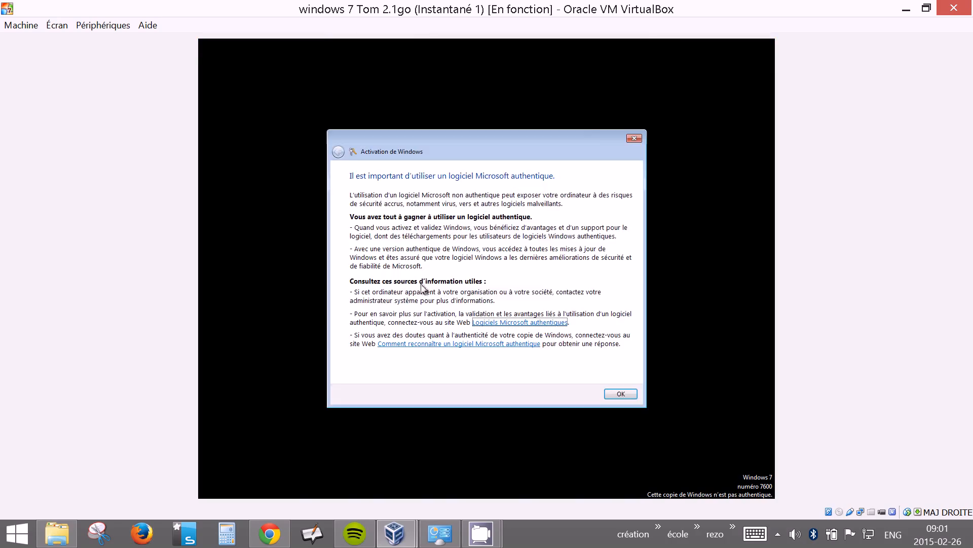
{"action": "left_click", "coordinate": [633, 142]}
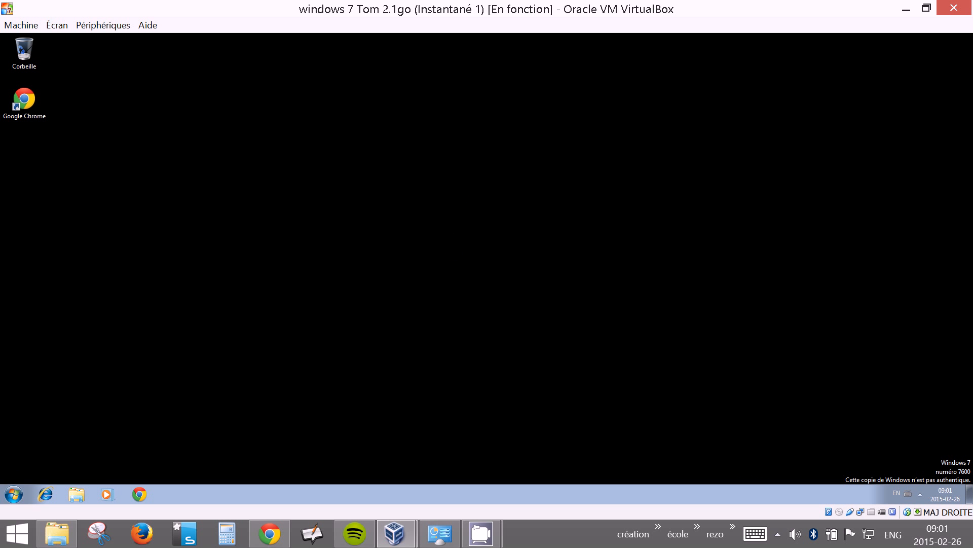
Create a folder named topsecret at the root of Disque local (C:).
{"action": "left_click", "coordinate": [13, 494]}
{"action": "left_click", "coordinate": [196, 361]}
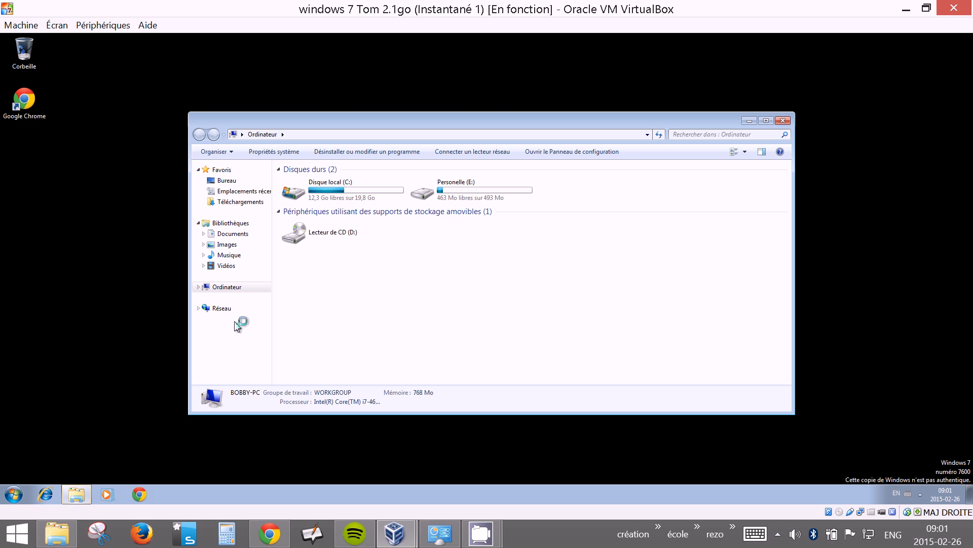
{"action": "double_click", "coordinate": [338, 233]}
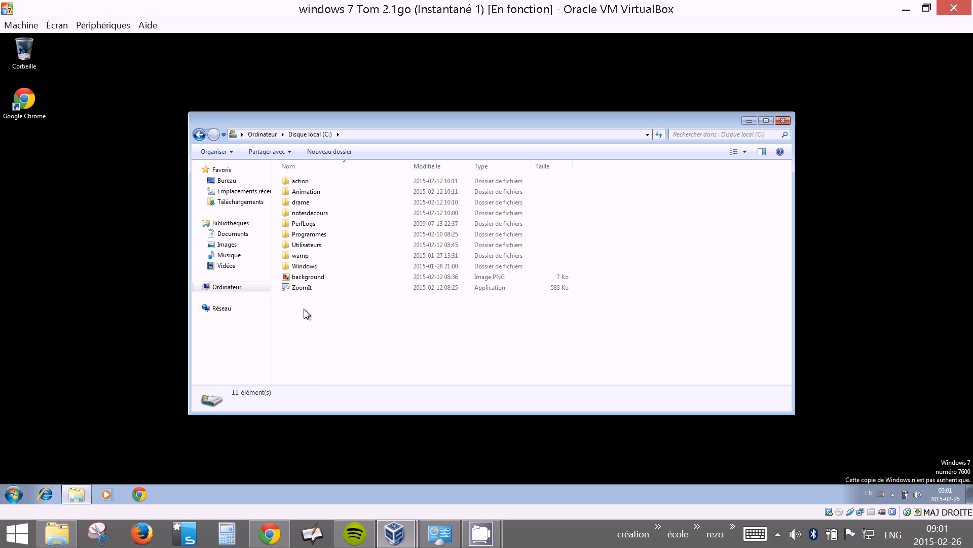
{"action": "right_click", "coordinate": [303, 310]}
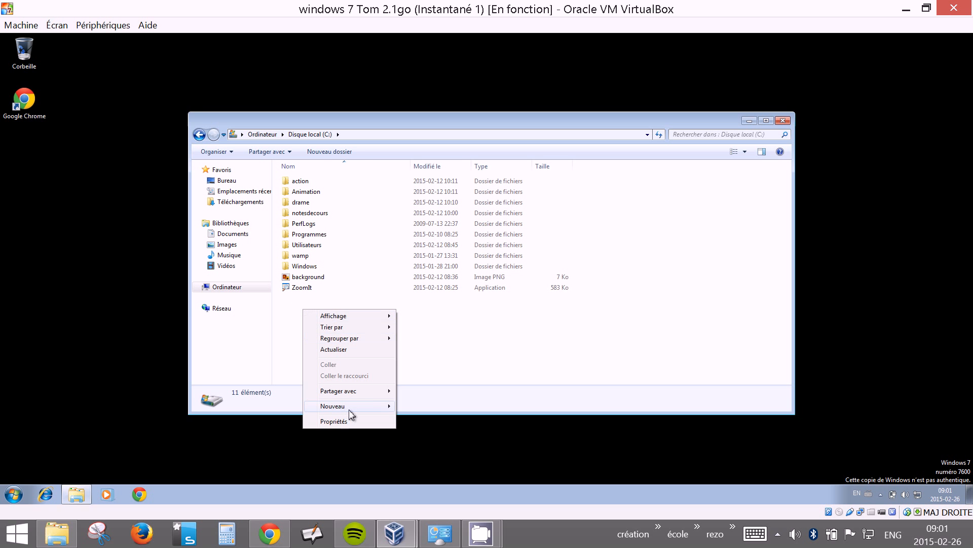
{"action": "mouse_move", "coordinate": [350, 406]}
{"action": "left_click", "coordinate": [415, 406]}
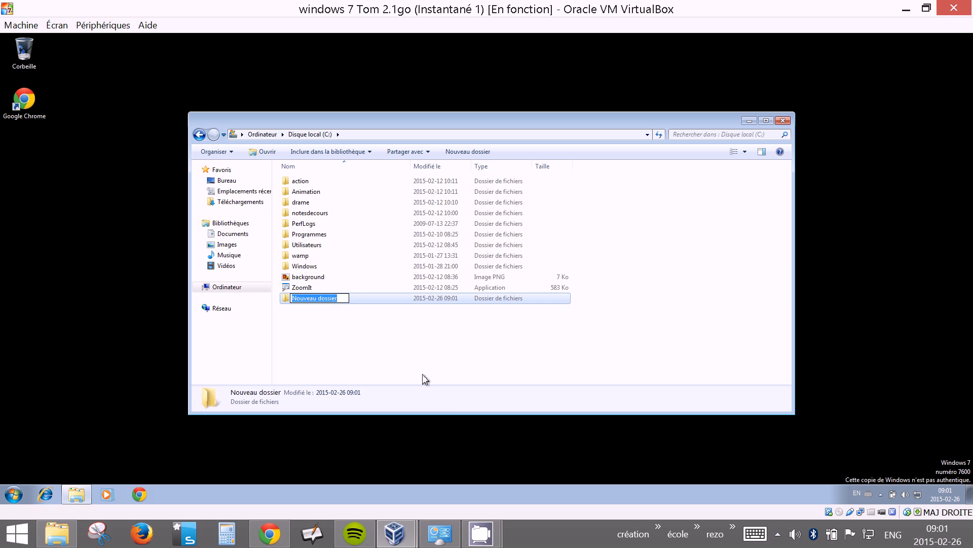
{"action": "type", "text": "topsecret"}
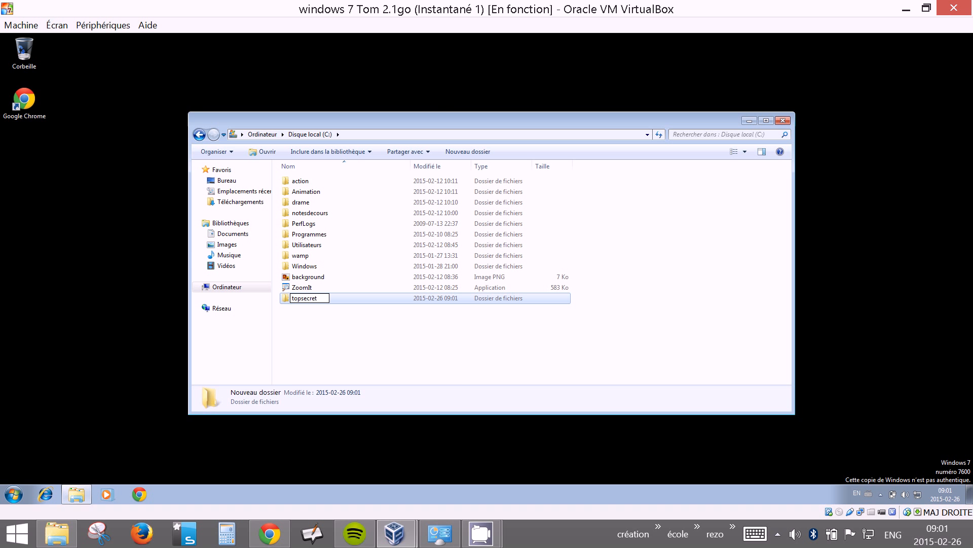
{"action": "key", "text": "Return"}
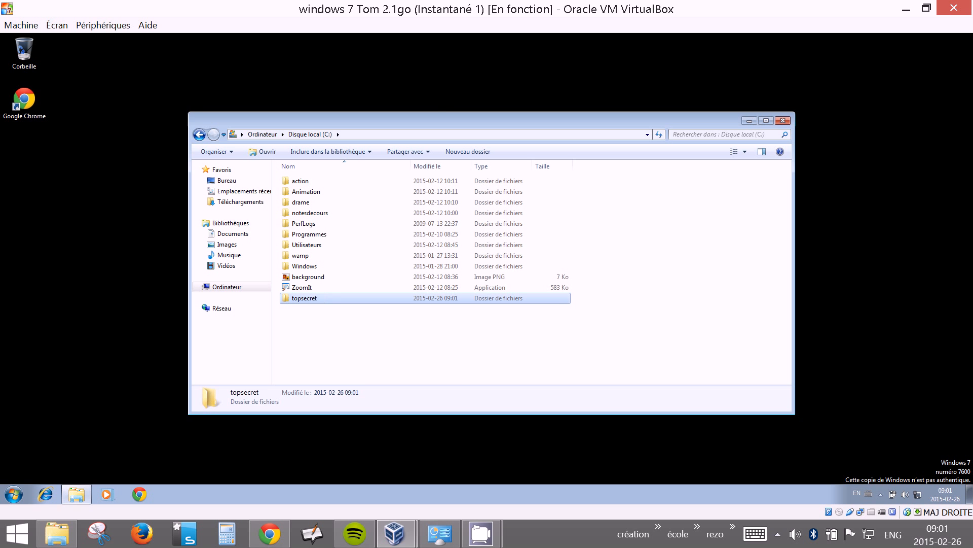
Launch the ZoomIt application stored on the C: drive.
{"action": "left_click", "coordinate": [300, 288]}
{"action": "left_click", "coordinate": [303, 298]}
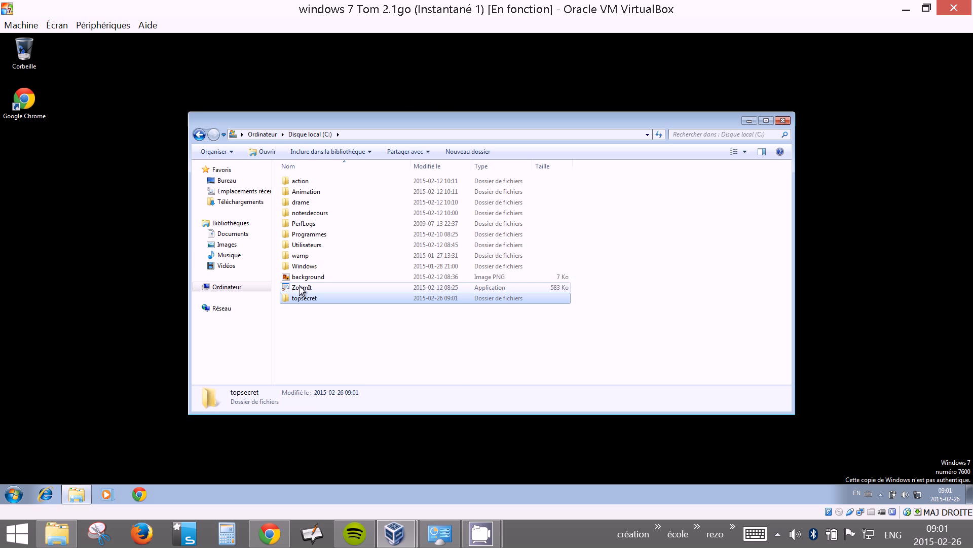
{"action": "double_click", "coordinate": [302, 288]}
{"action": "left_click", "coordinate": [513, 272]}
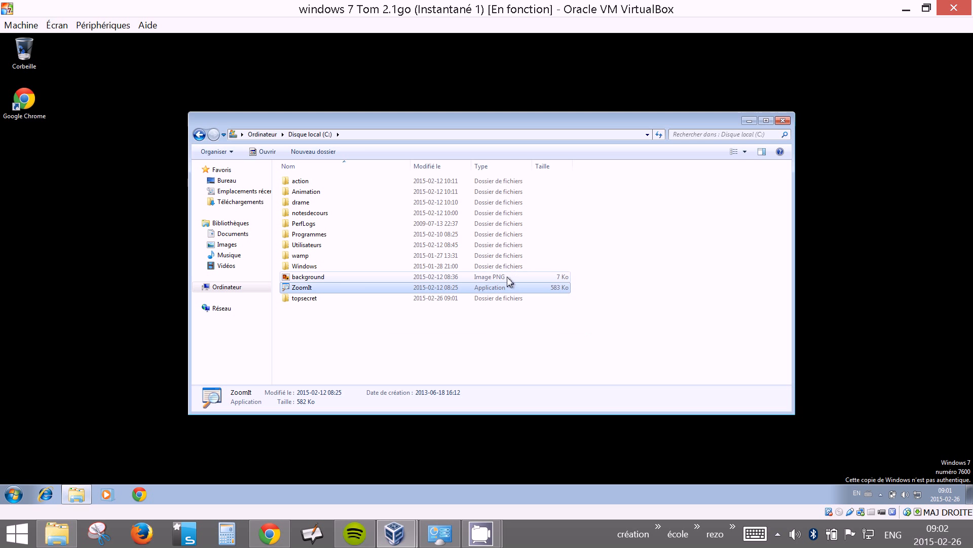
Show the security permissions in the properties of the topsecret folder.
{"action": "left_click", "coordinate": [308, 299]}
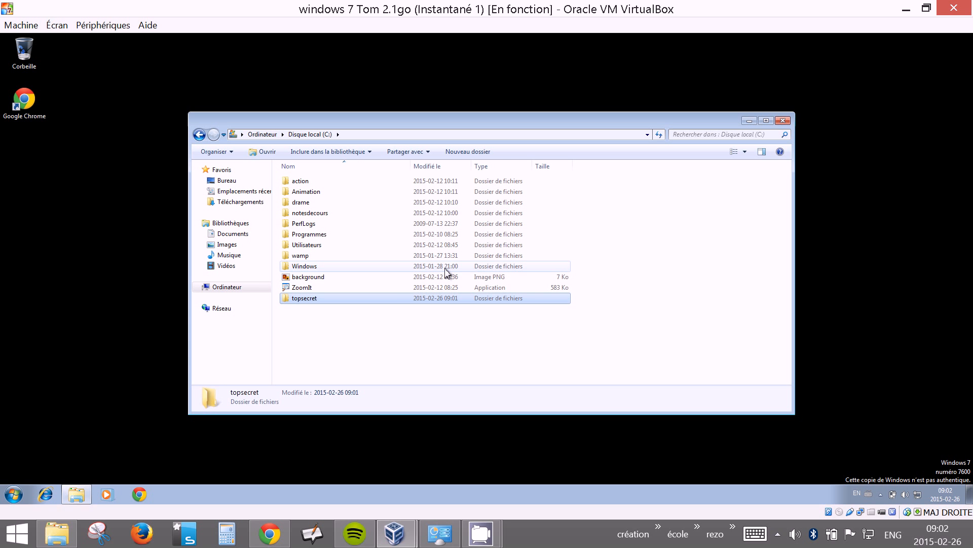
{"action": "right_click", "coordinate": [310, 301]}
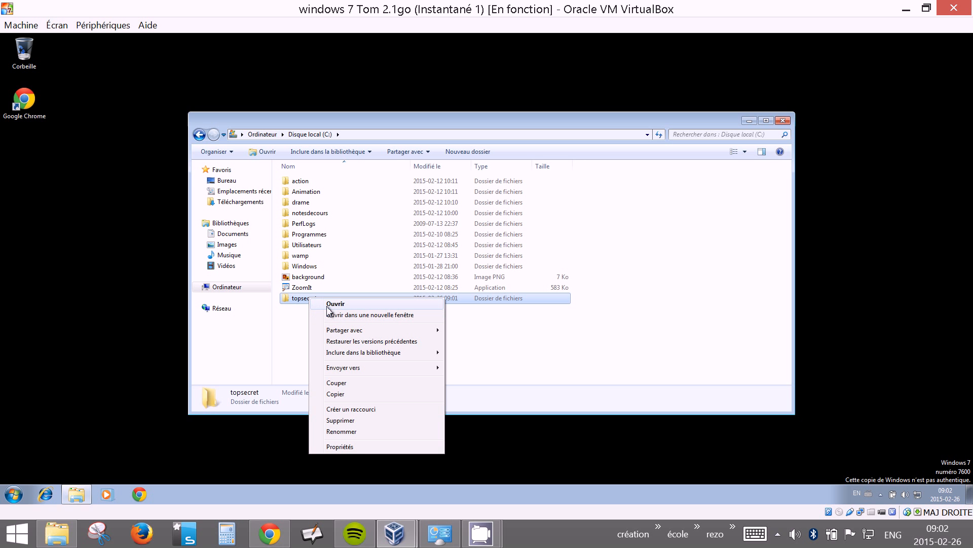
{"action": "left_click", "coordinate": [351, 445]}
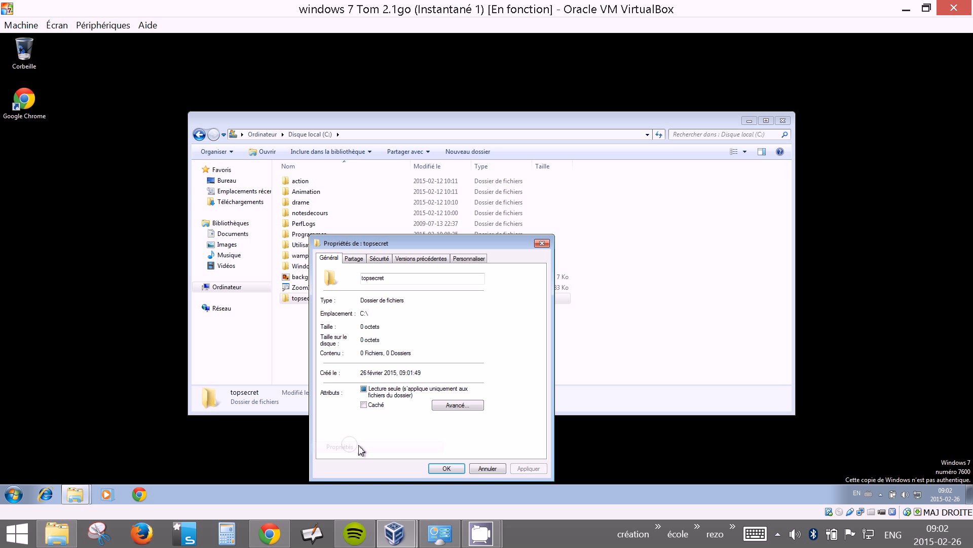
{"action": "left_click", "coordinate": [380, 258]}
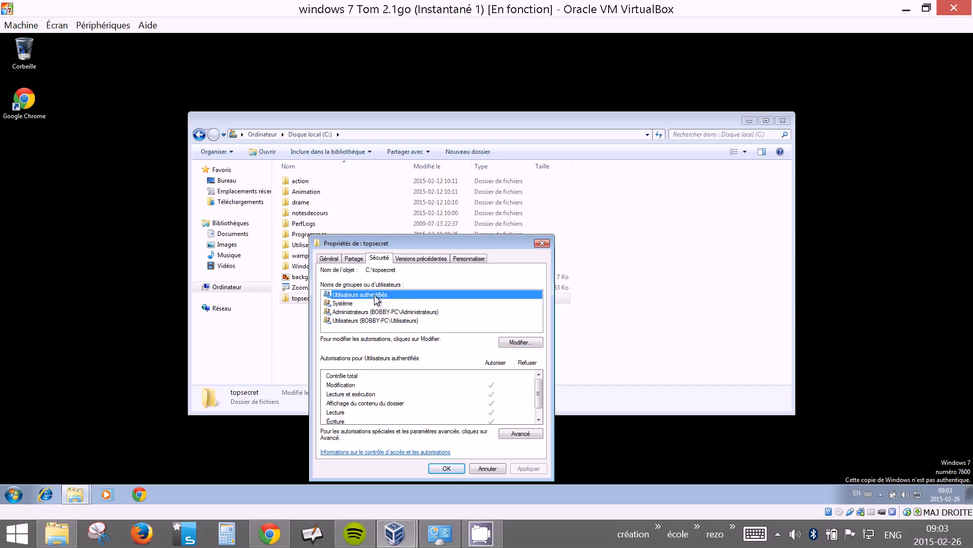
Review the topsecret permissions granted to the Système, Administrateurs and Utilisateurs groups.
{"action": "left_click", "coordinate": [342, 304]}
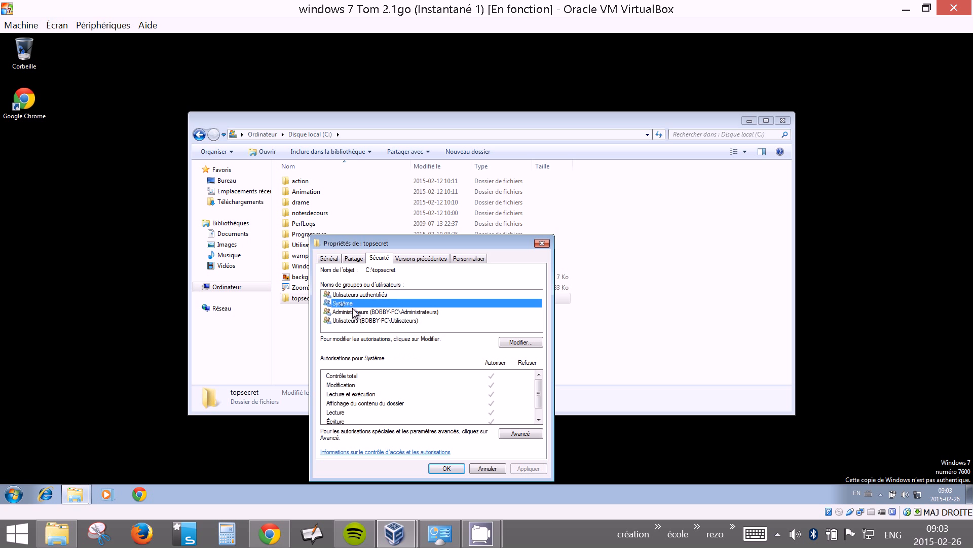
{"action": "left_click", "coordinate": [363, 311]}
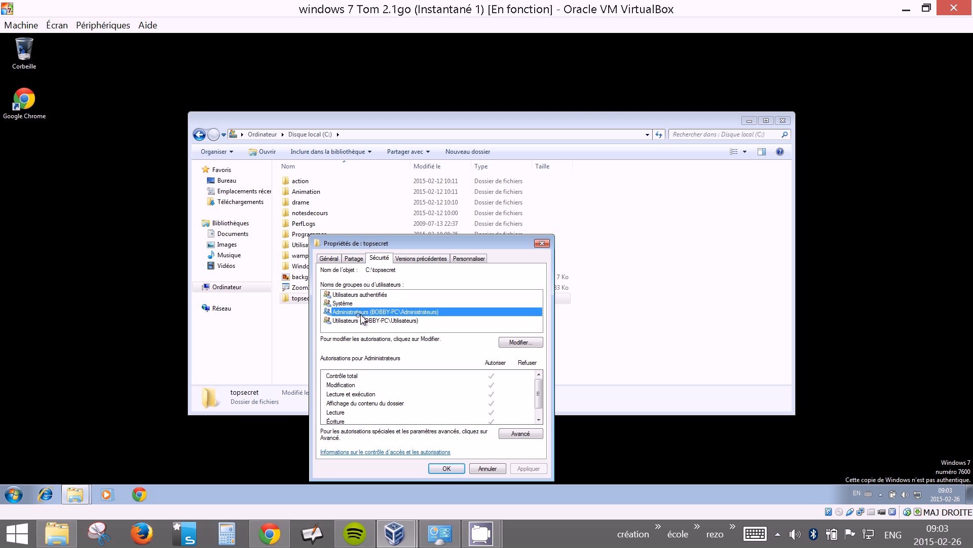
{"action": "left_click", "coordinate": [363, 304]}
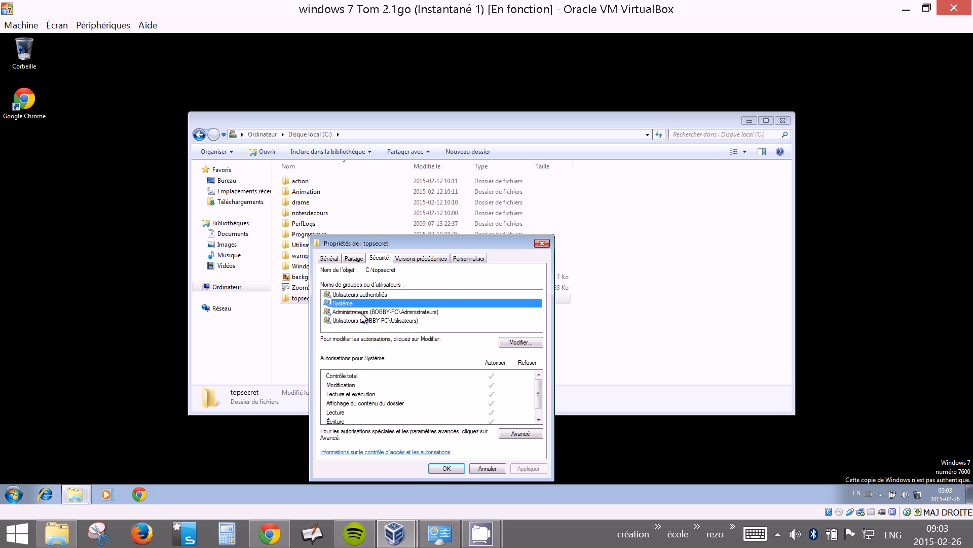
{"action": "left_click", "coordinate": [362, 312]}
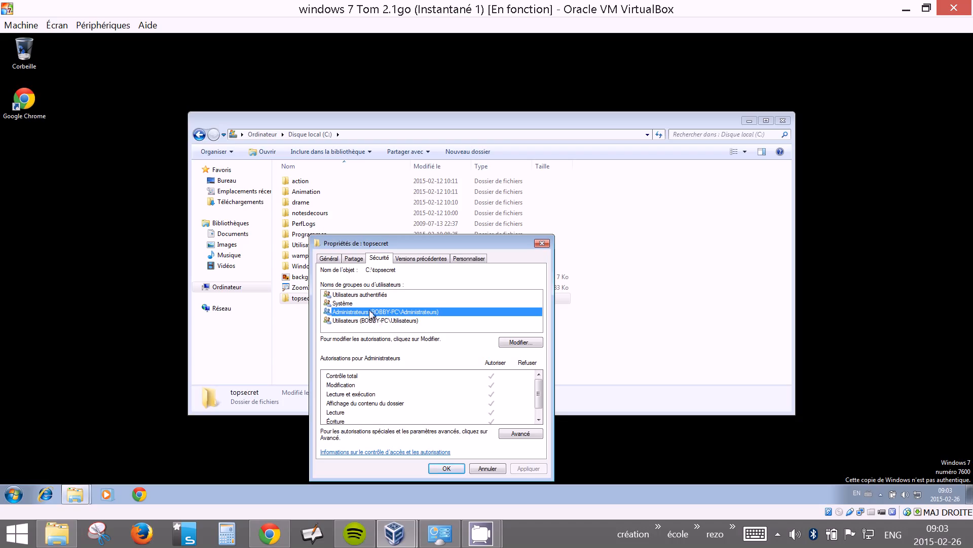
{"action": "left_click", "coordinate": [363, 322]}
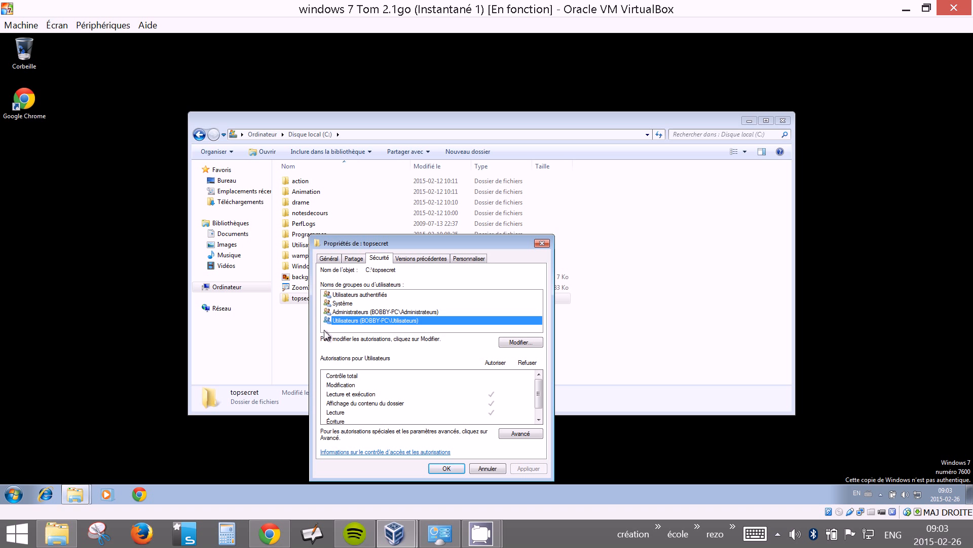
Open the computer management console and list the local user accounts.
{"action": "left_click", "coordinate": [14, 493]}
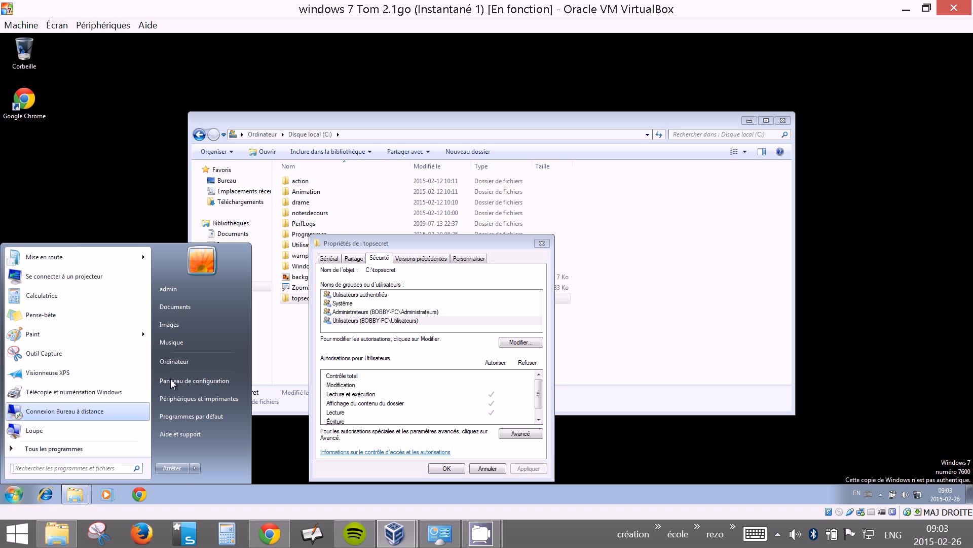
{"action": "right_click", "coordinate": [196, 362]}
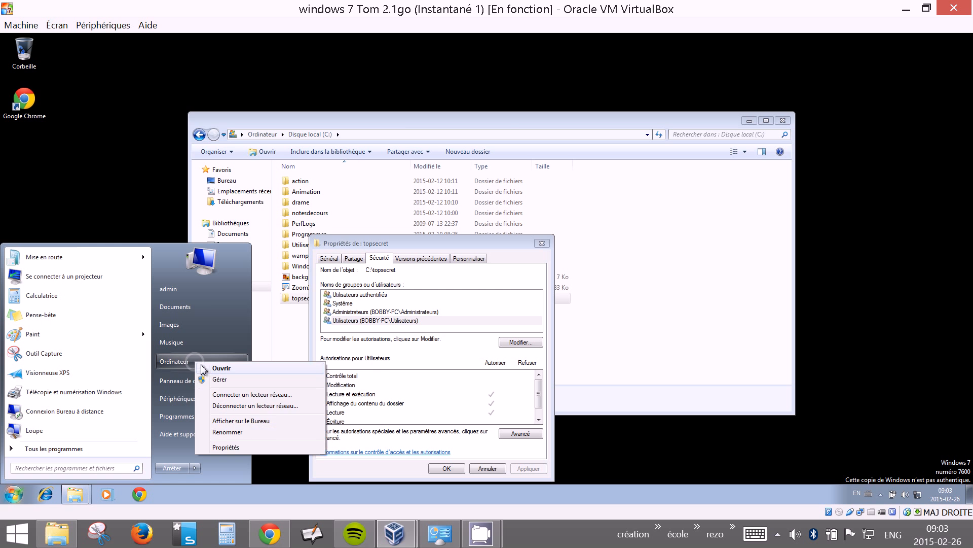
{"action": "left_click", "coordinate": [218, 377]}
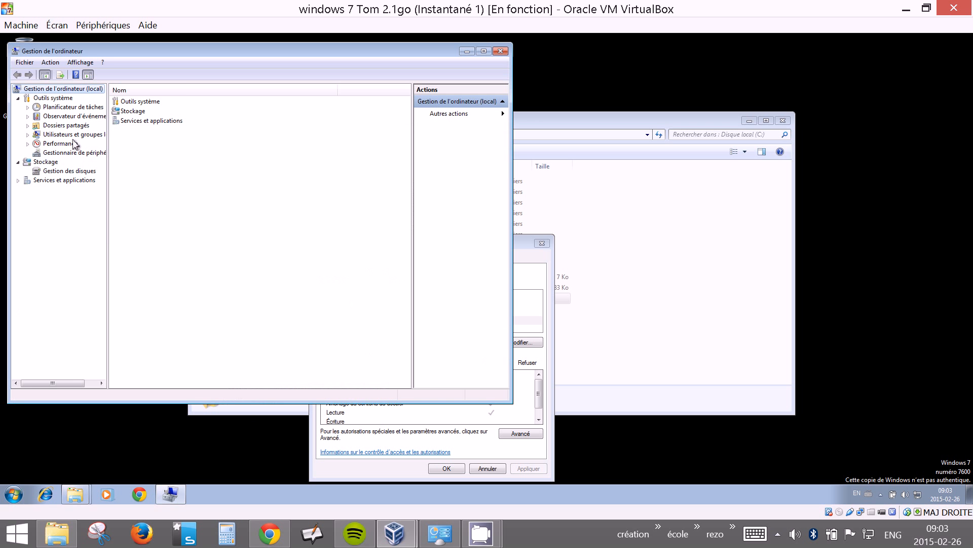
{"action": "left_click", "coordinate": [51, 125]}
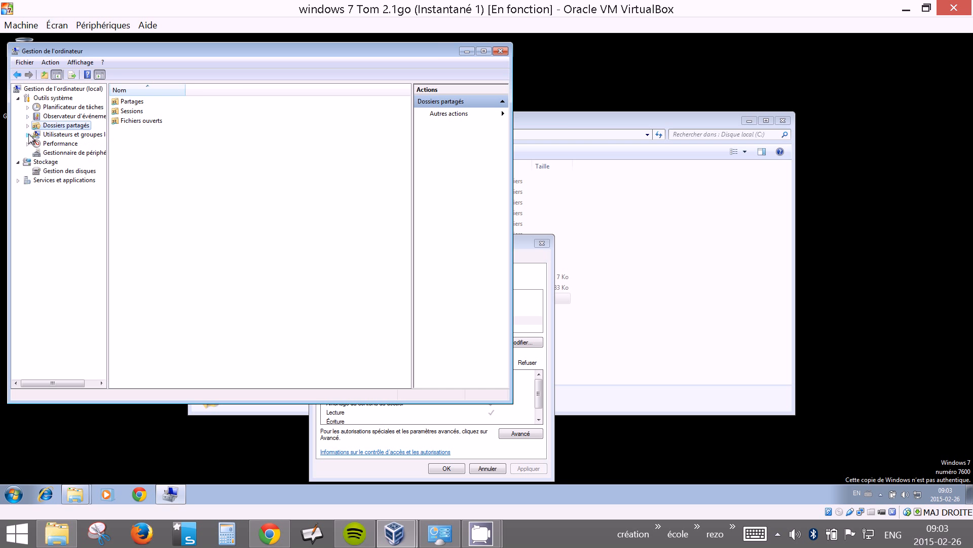
{"action": "left_click", "coordinate": [27, 135]}
{"action": "left_click", "coordinate": [68, 145]}
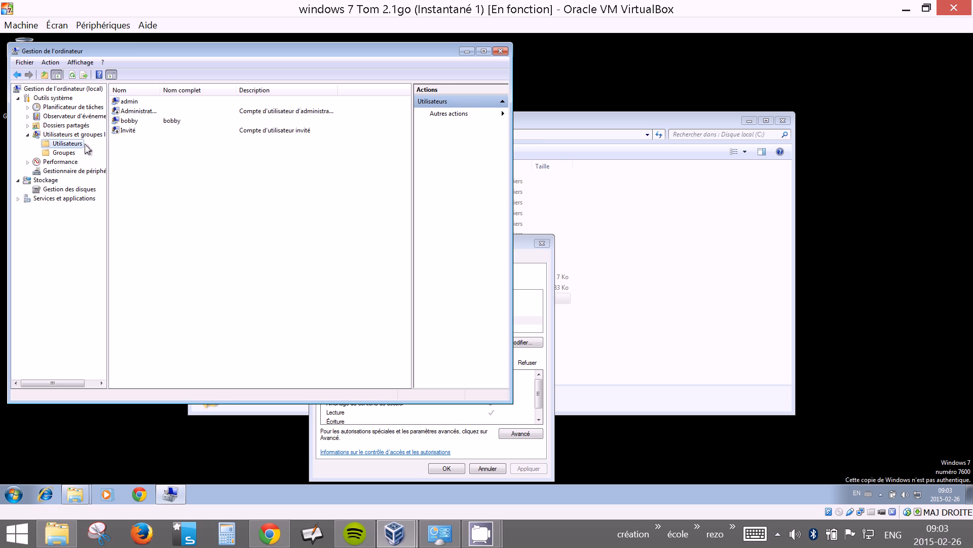
Examine the group memberships of the local user account listed between the built-in administrator and Invité.
{"action": "left_click", "coordinate": [133, 124]}
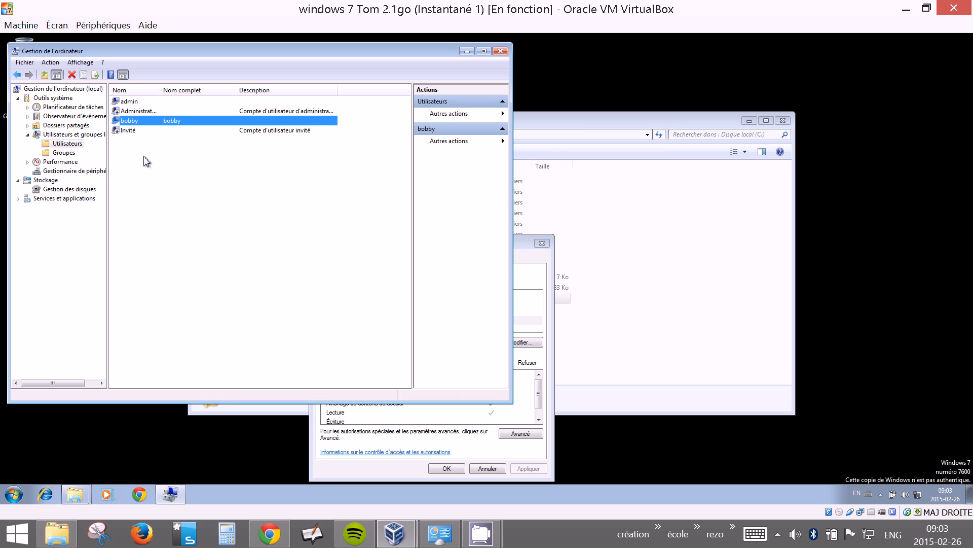
{"action": "left_click", "coordinate": [138, 103]}
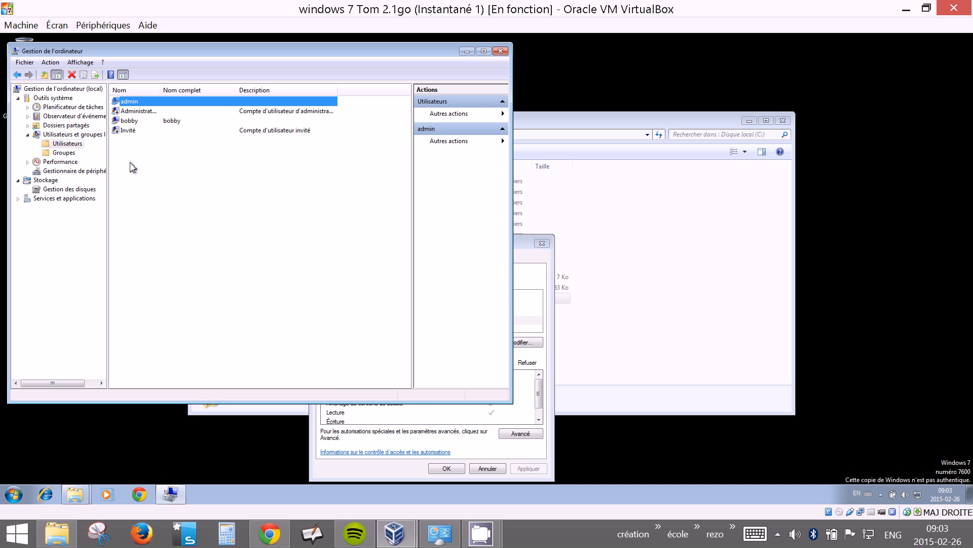
{"action": "right_click", "coordinate": [134, 126]}
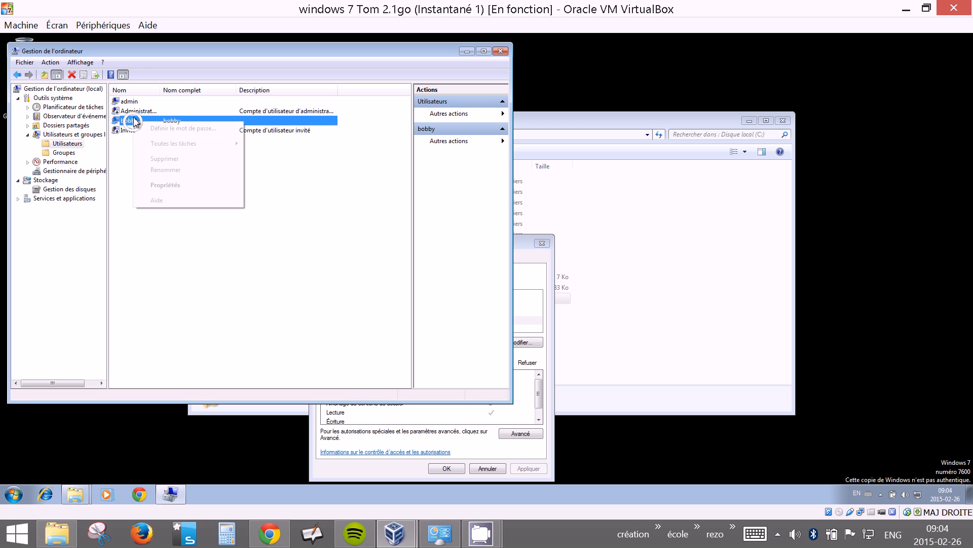
{"action": "left_click", "coordinate": [160, 185]}
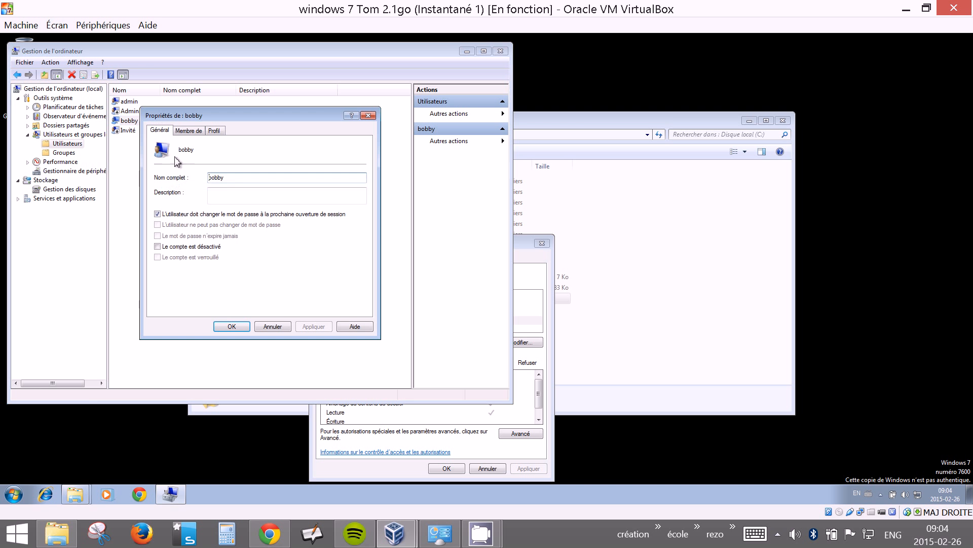
{"action": "left_click", "coordinate": [189, 131]}
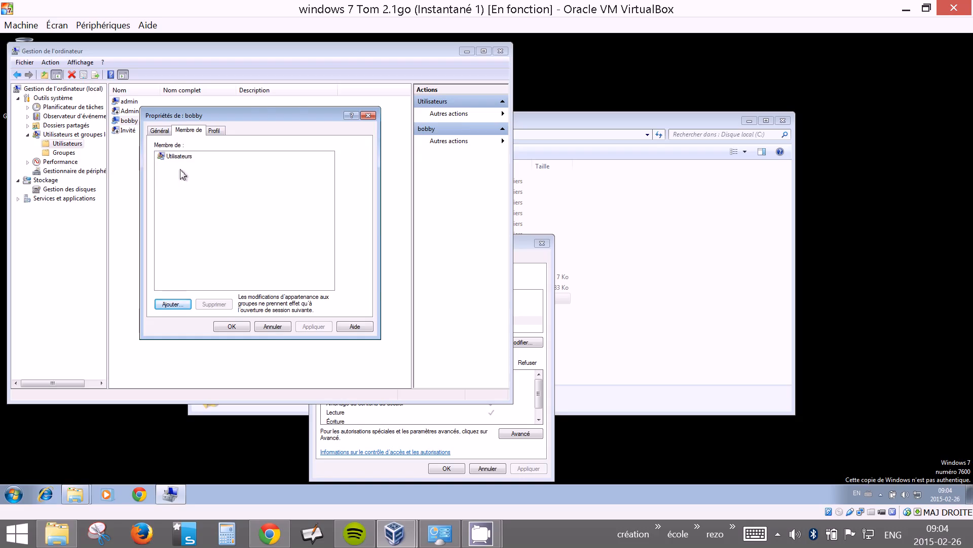
Examine the group memberships of the admin account, leave its properties unchanged and minimize the computer management console.
{"action": "left_click", "coordinate": [276, 327]}
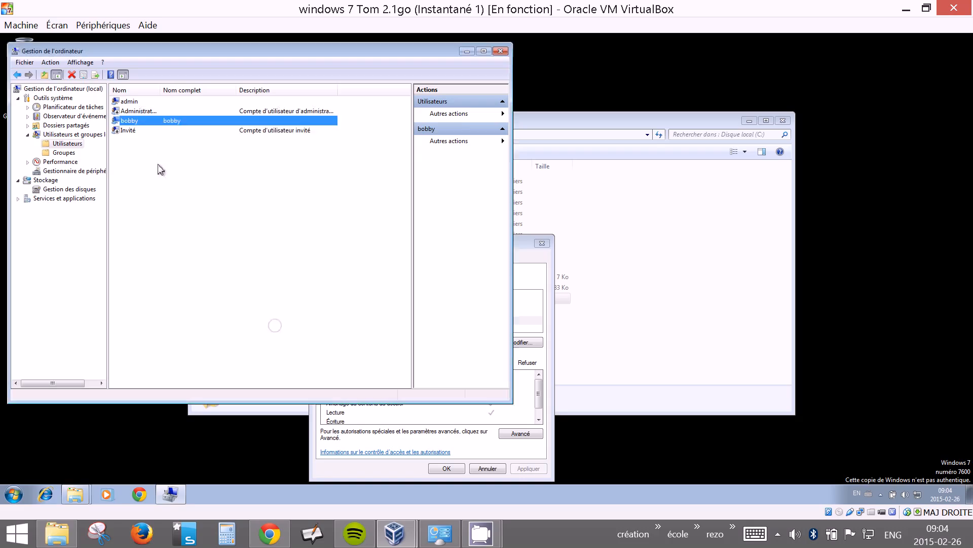
{"action": "right_click", "coordinate": [140, 103]}
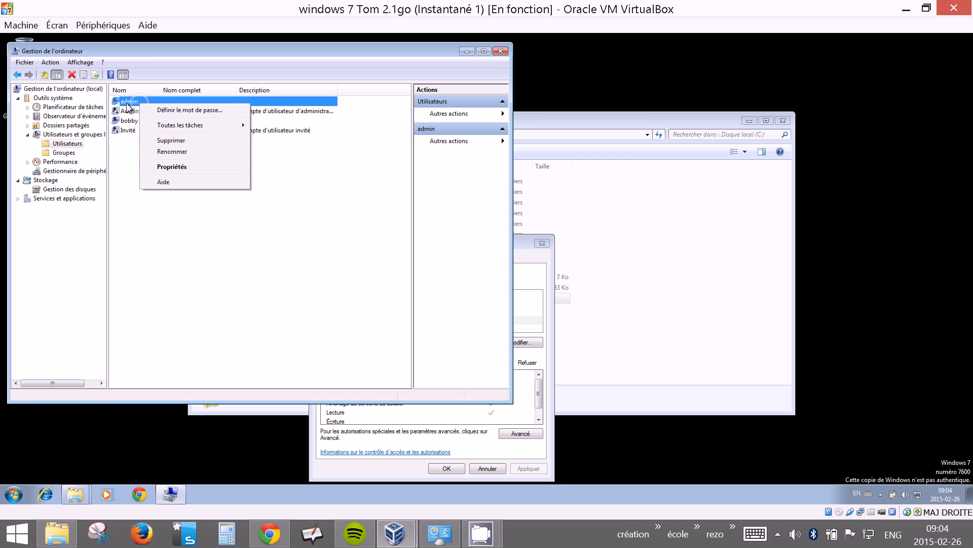
{"action": "left_click", "coordinate": [177, 167]}
{"action": "left_click", "coordinate": [195, 130]}
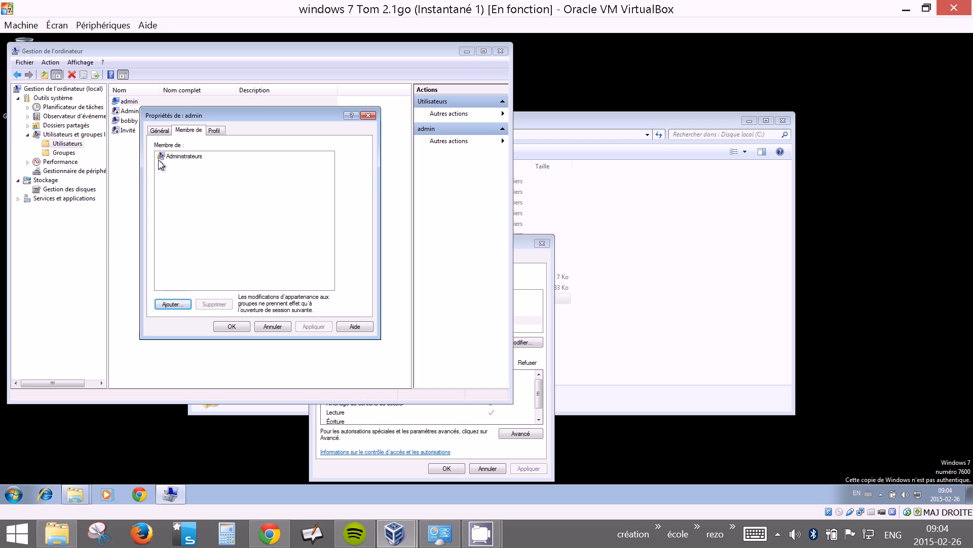
{"action": "left_click", "coordinate": [273, 326]}
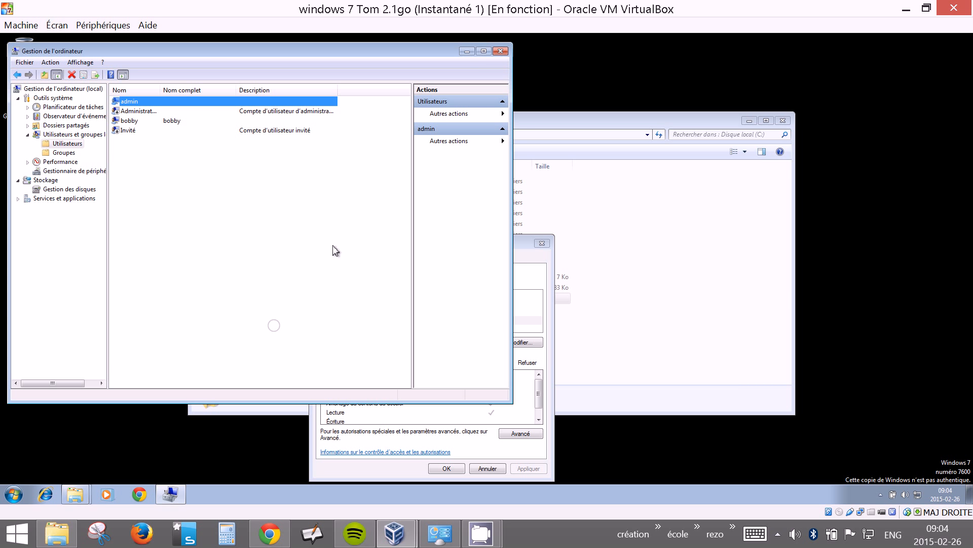
{"action": "left_click", "coordinate": [467, 51]}
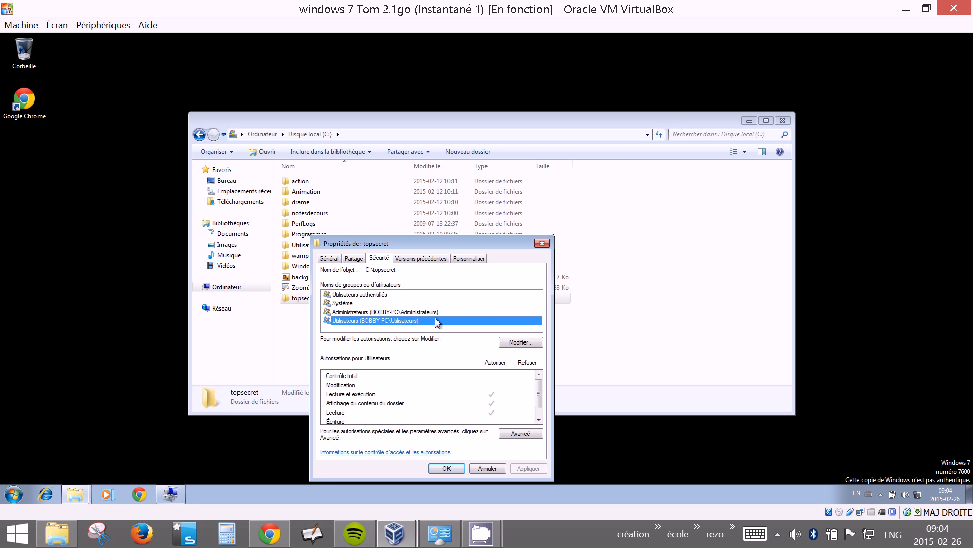
Try to remove the Utilisateurs group from the topsecret folder's permissions, and leave the permission editor without saving.
{"action": "left_click", "coordinate": [510, 344]}
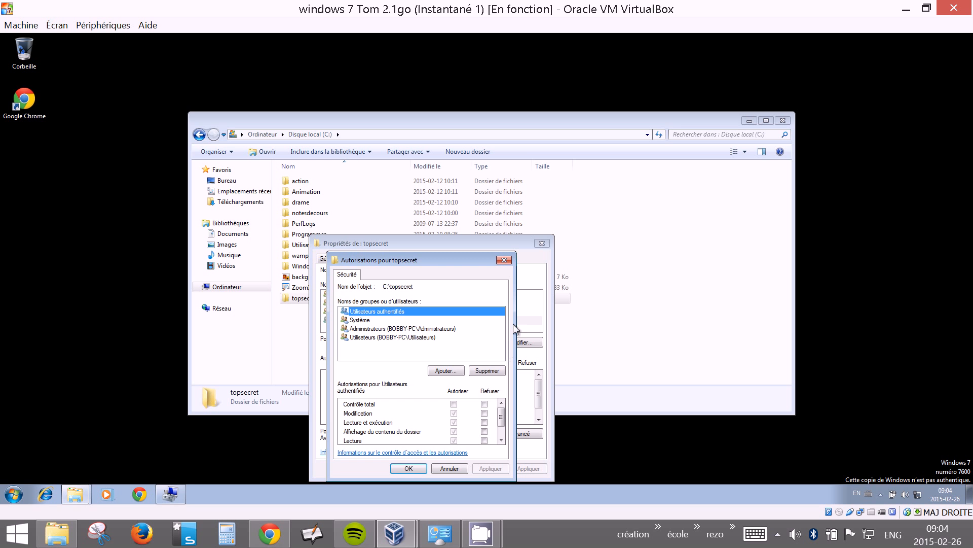
{"action": "left_click", "coordinate": [372, 337]}
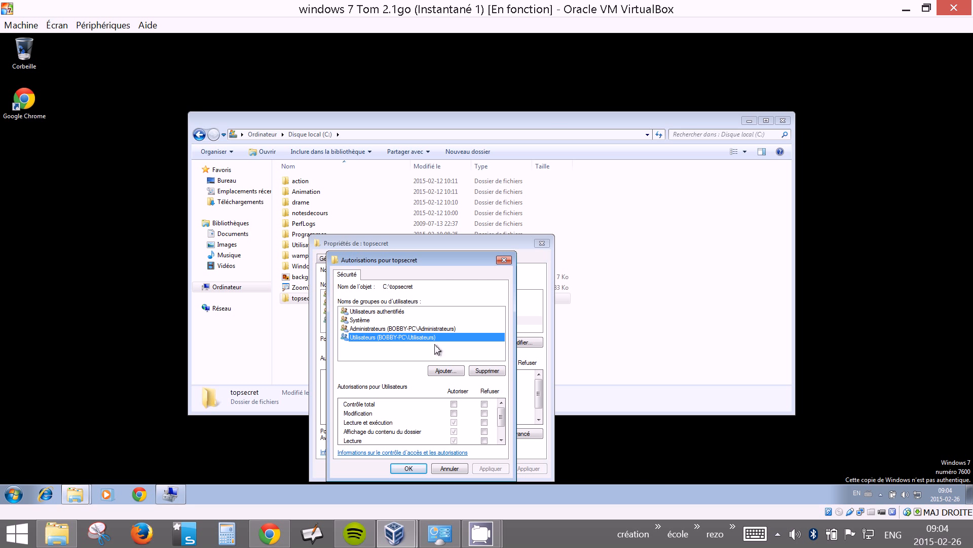
{"action": "left_click", "coordinate": [485, 372]}
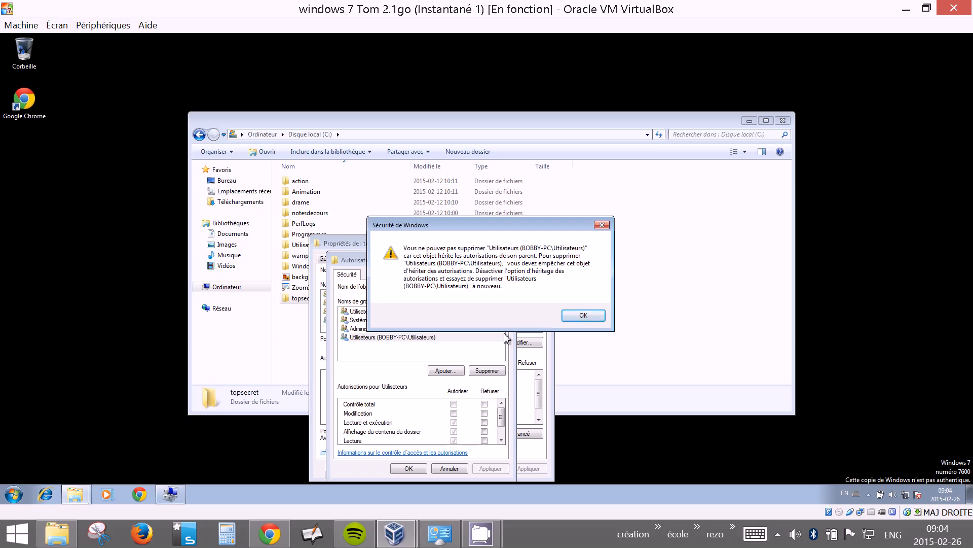
{"action": "left_click", "coordinate": [592, 315]}
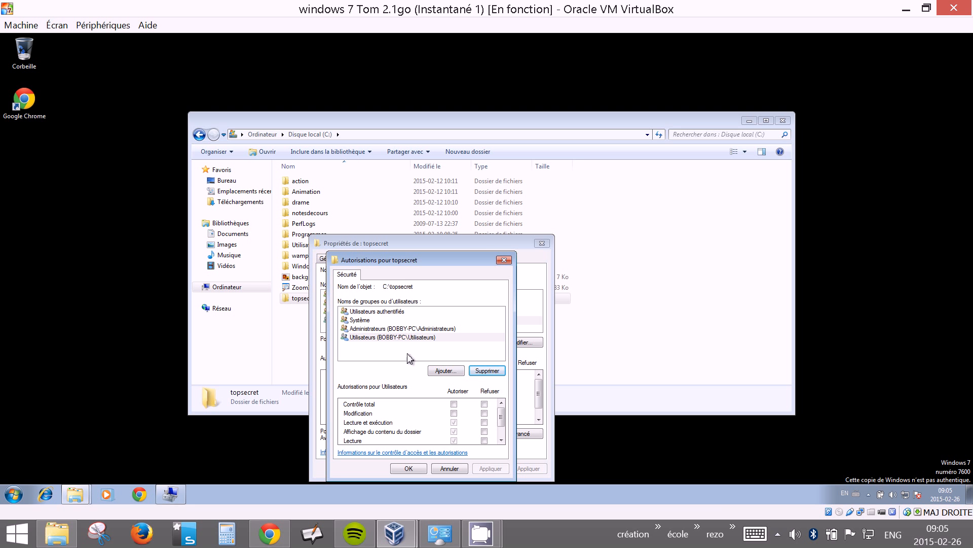
{"action": "right_click", "coordinate": [393, 285]}
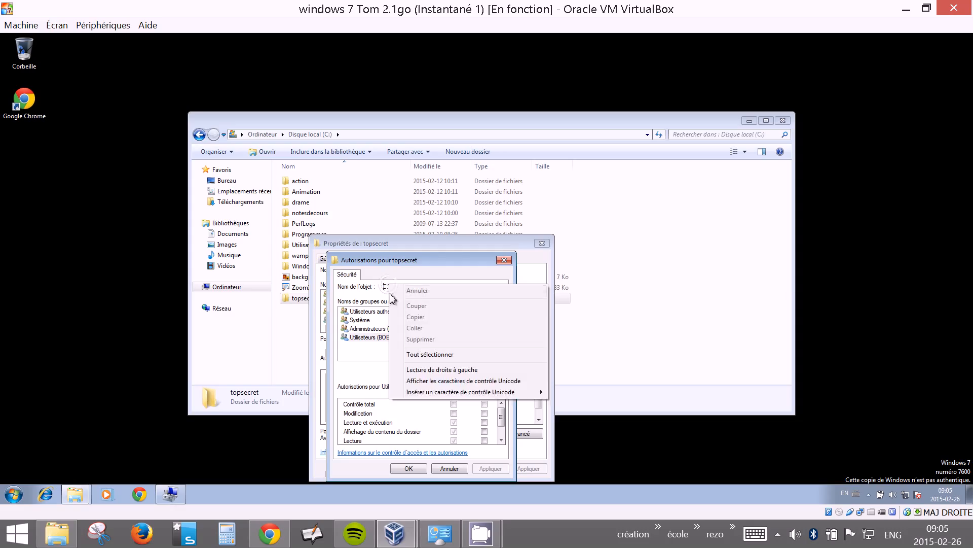
{"action": "left_click", "coordinate": [385, 293]}
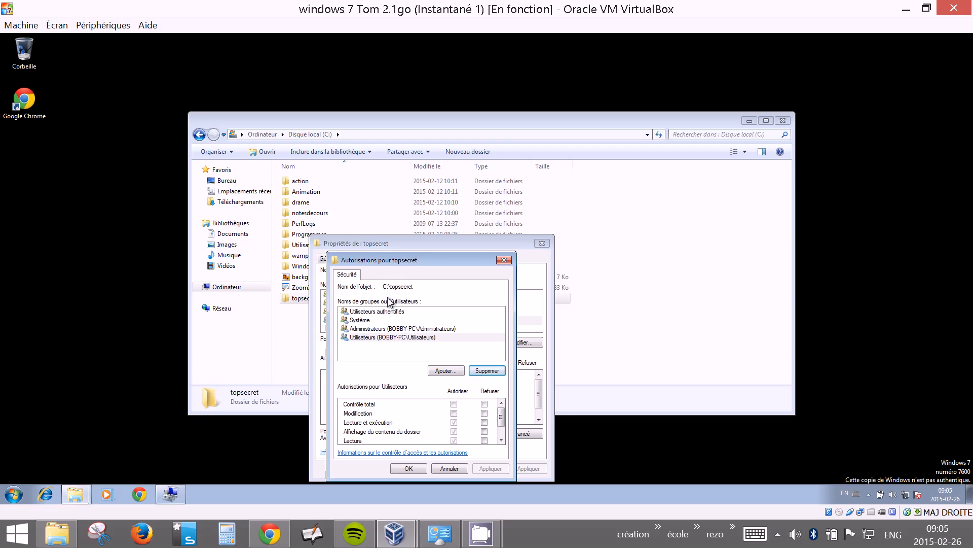
{"action": "left_click", "coordinate": [448, 468]}
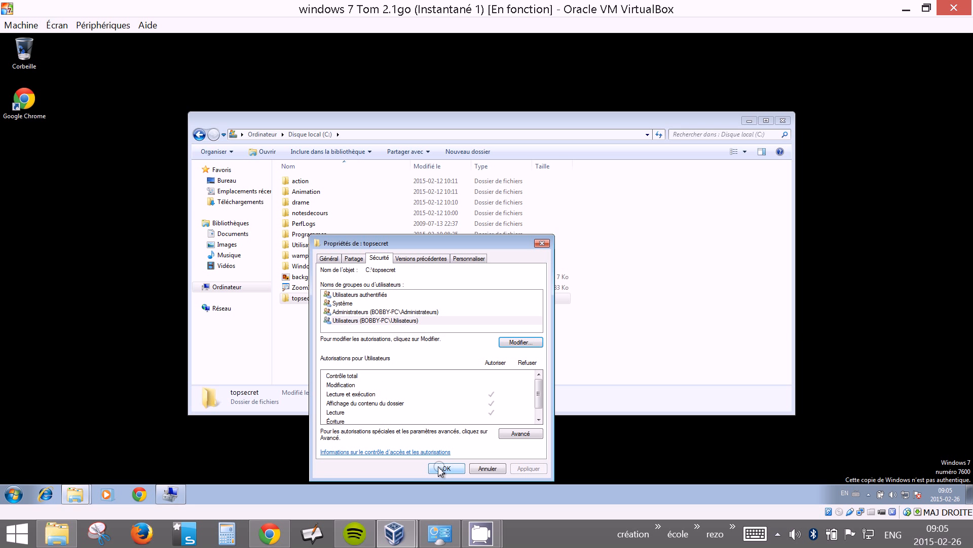
Open the advanced permission entries of topsecret for editing and frame the parent inheritance option in red on the magnified screen.
{"action": "left_click", "coordinate": [515, 437]}
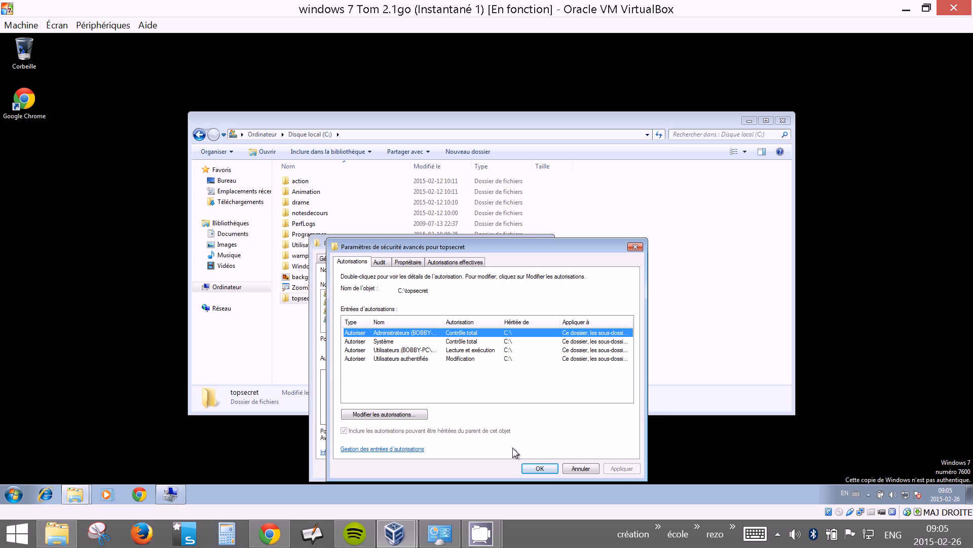
{"action": "left_click", "coordinate": [384, 415]}
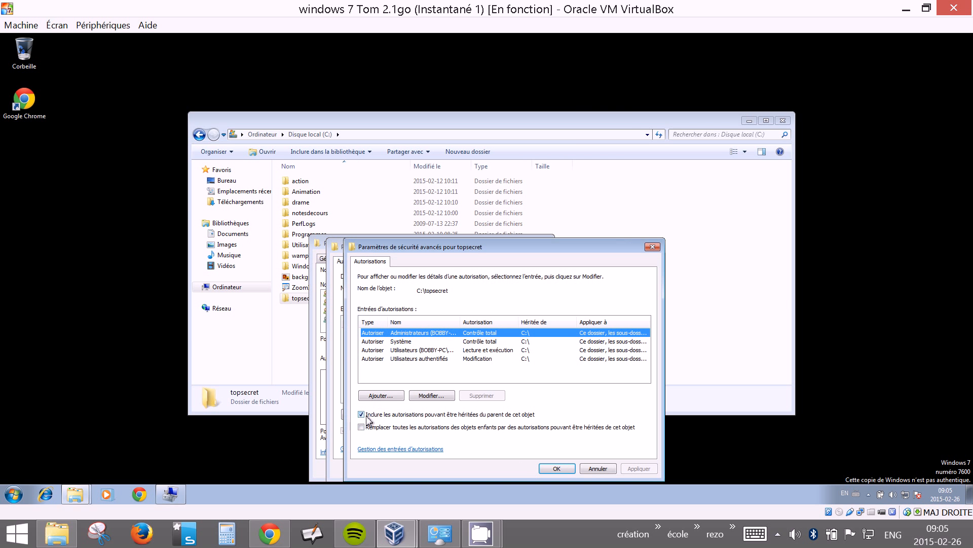
{"action": "key", "text": "super+plus"}
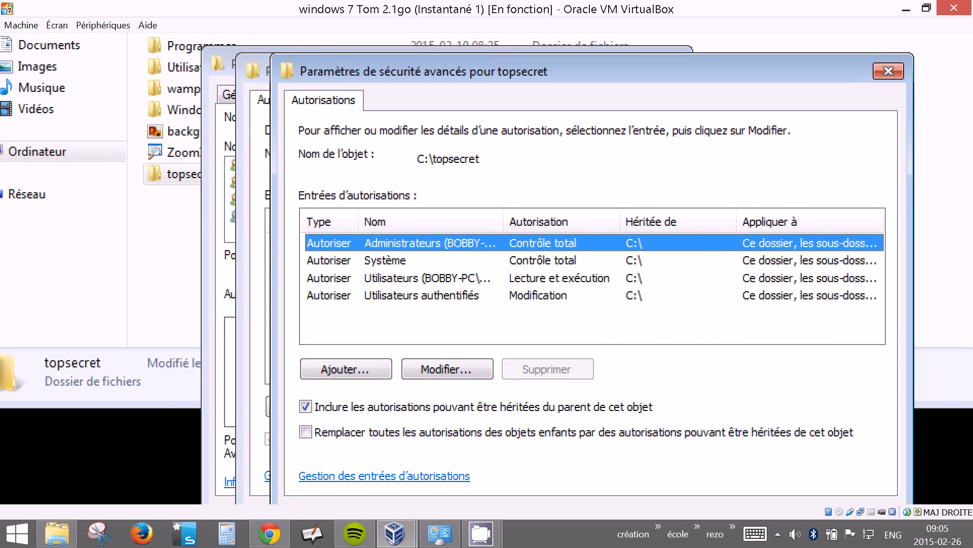
{"action": "mouse_move", "coordinate": [284, 400]}
{"action": "left_mouse_down"}
{"action": "mouse_move", "coordinate": [350, 433]}
{"action": "mouse_move", "coordinate": [677, 421]}
{"action": "left_mouse_up"}
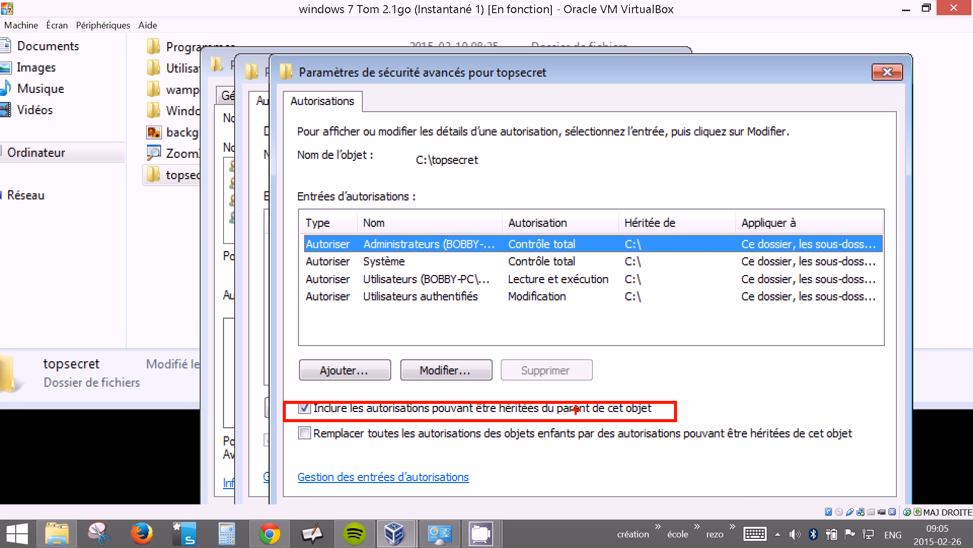
{"action": "key", "text": "Escape"}
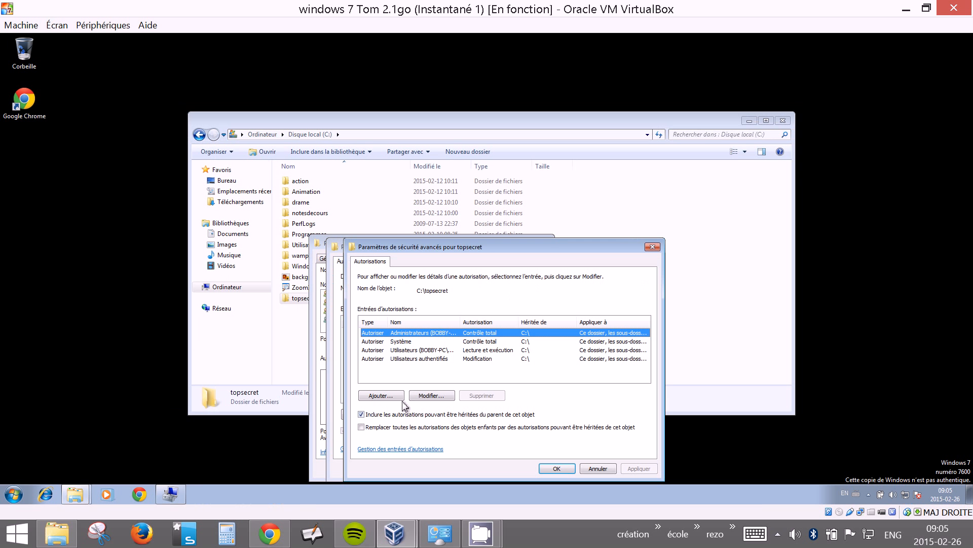
Disable permission inheritance from the parent for topsecret, converting the inherited entries into explicit permissions, and apply the advanced settings.
{"action": "left_click", "coordinate": [361, 414]}
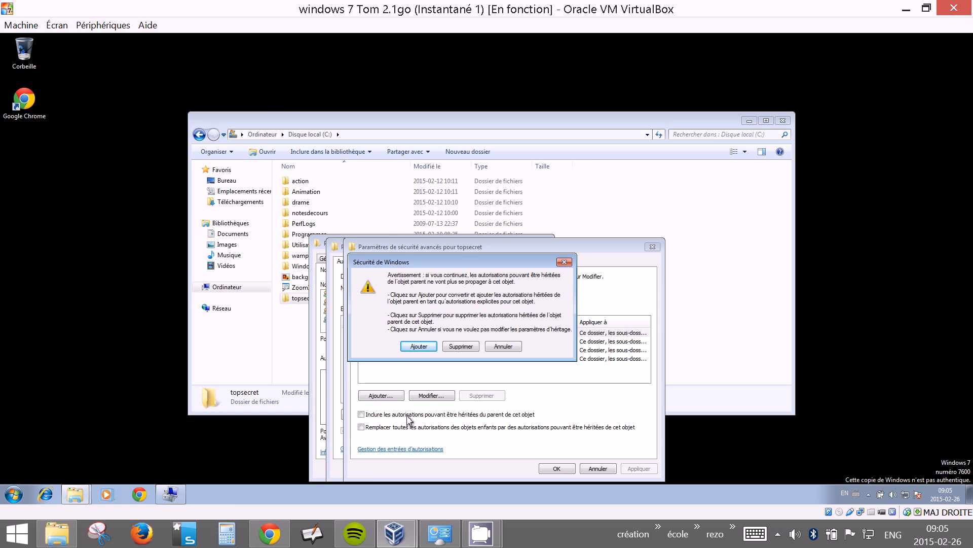
{"action": "key", "text": "ctrl+1"}
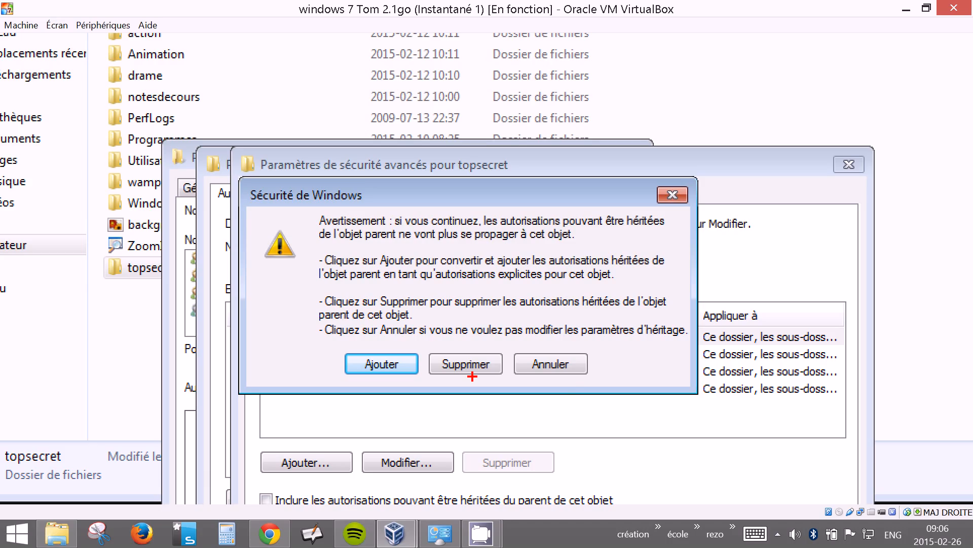
{"action": "key", "text": "Escape"}
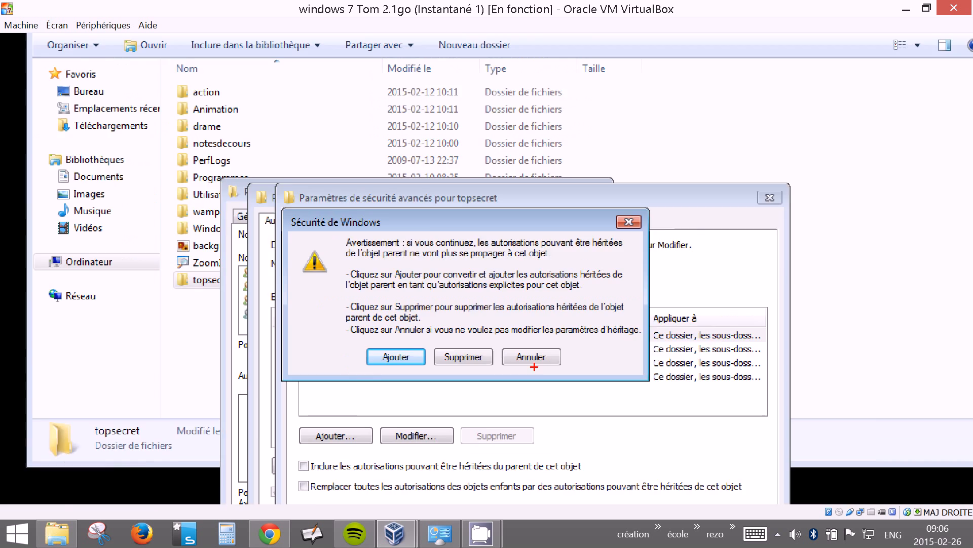
{"action": "left_click", "coordinate": [424, 345]}
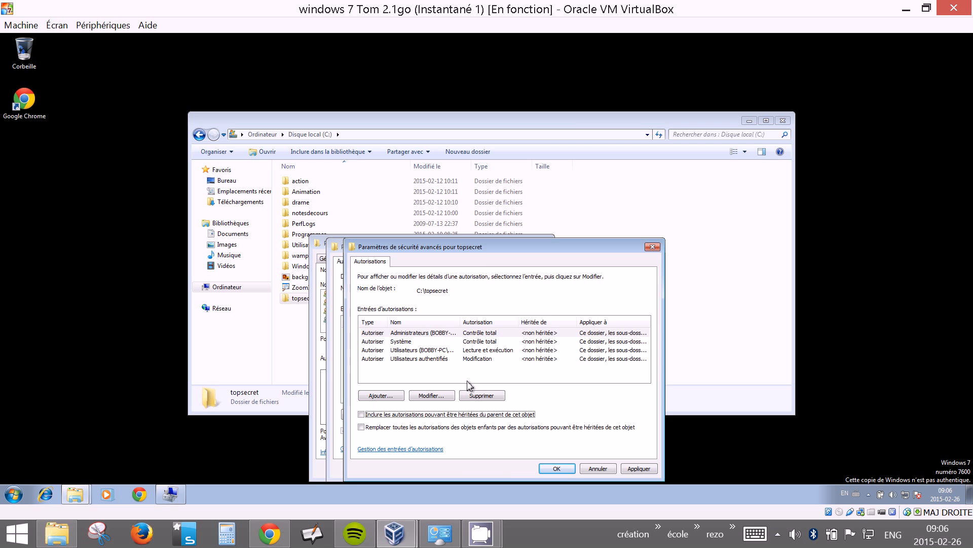
{"action": "left_click", "coordinate": [554, 470]}
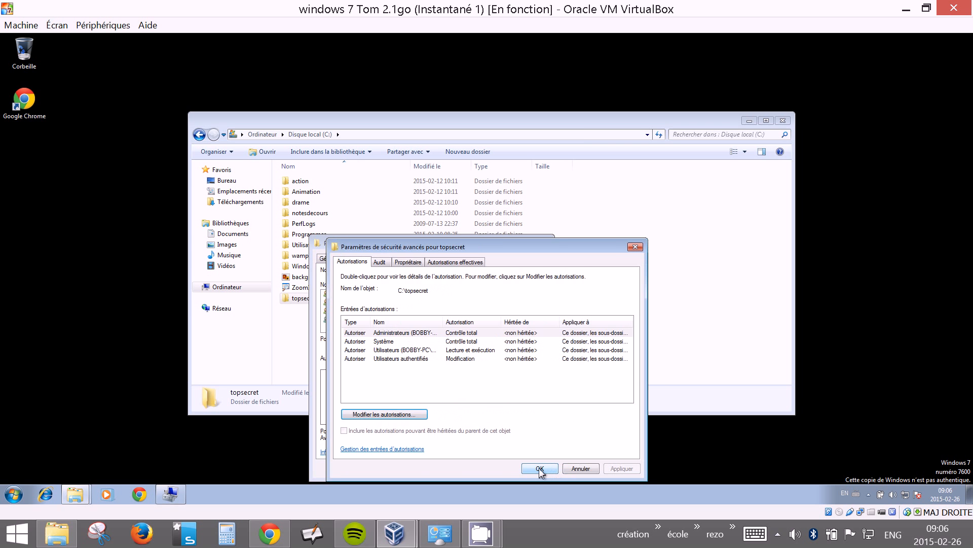
{"action": "left_click", "coordinate": [540, 469]}
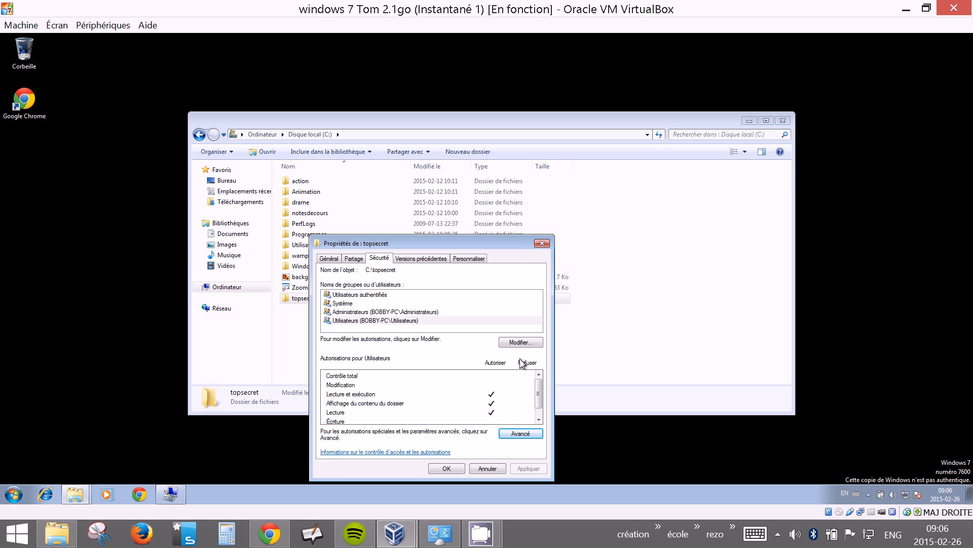
Remove the Utilisateurs group from the topsecret folder's permissions and save the change.
{"action": "left_click", "coordinate": [522, 342]}
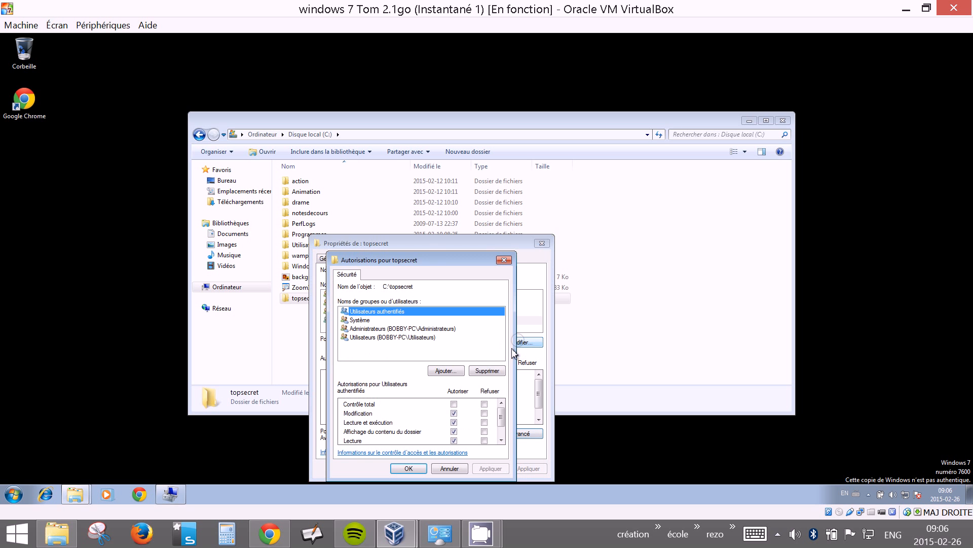
{"action": "left_click", "coordinate": [378, 337]}
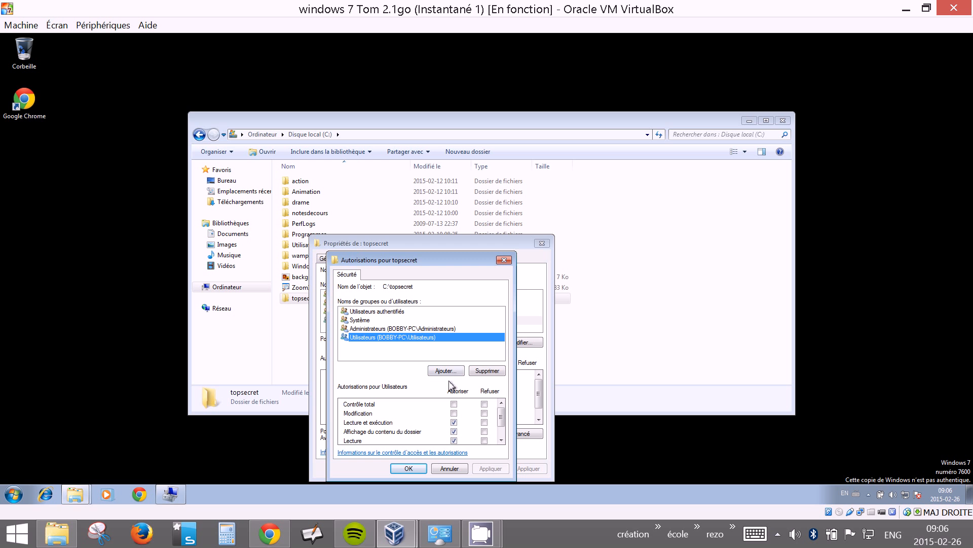
{"action": "left_click", "coordinate": [487, 370]}
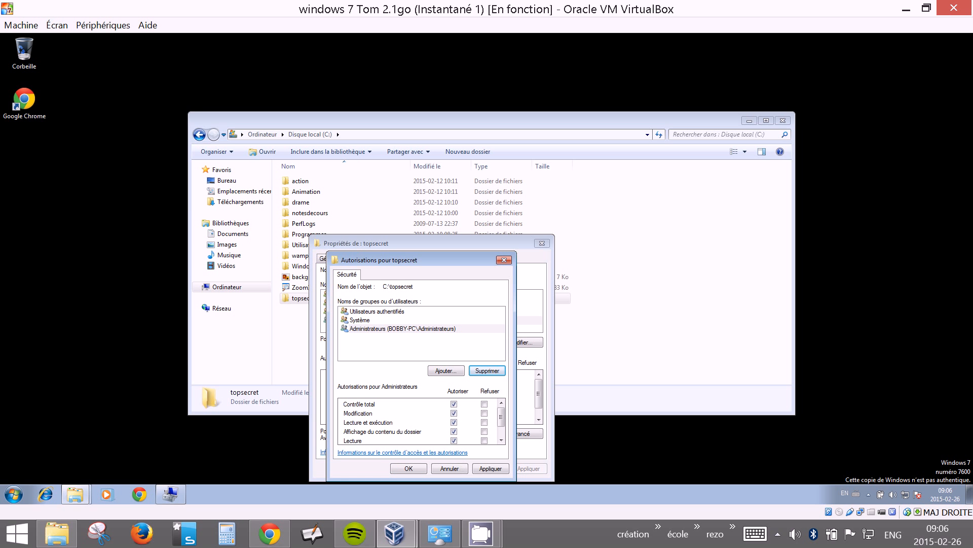
{"action": "left_click", "coordinate": [409, 468]}
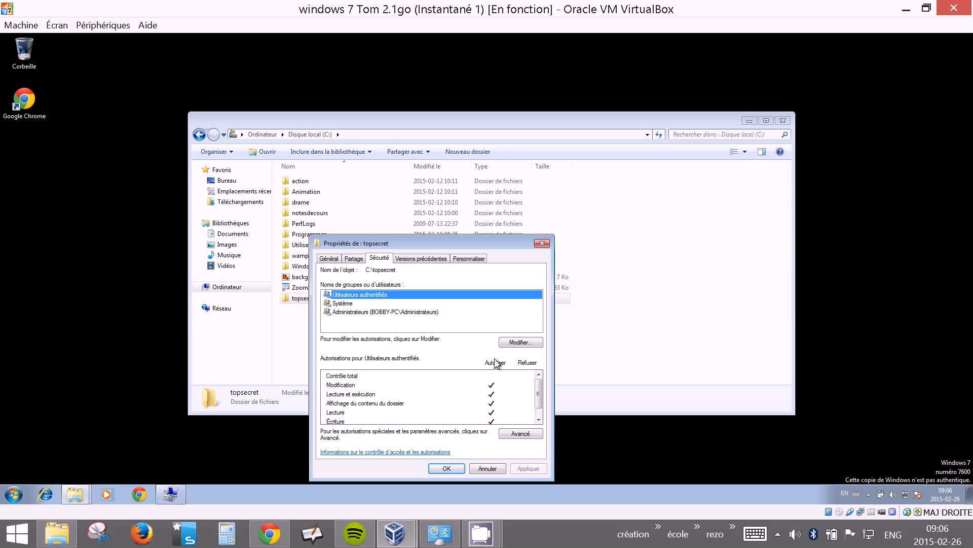
Remove the Utilisateurs authentifiés group from the topsecret folder's permissions and close the folder properties with the changes saved.
{"action": "left_click", "coordinate": [518, 344]}
{"action": "left_click", "coordinate": [486, 370]}
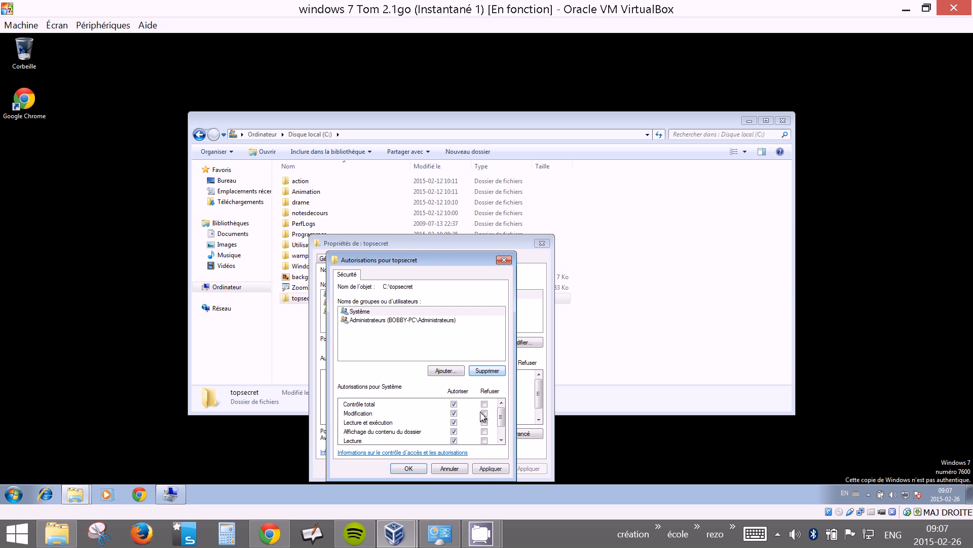
{"action": "left_click", "coordinate": [408, 468]}
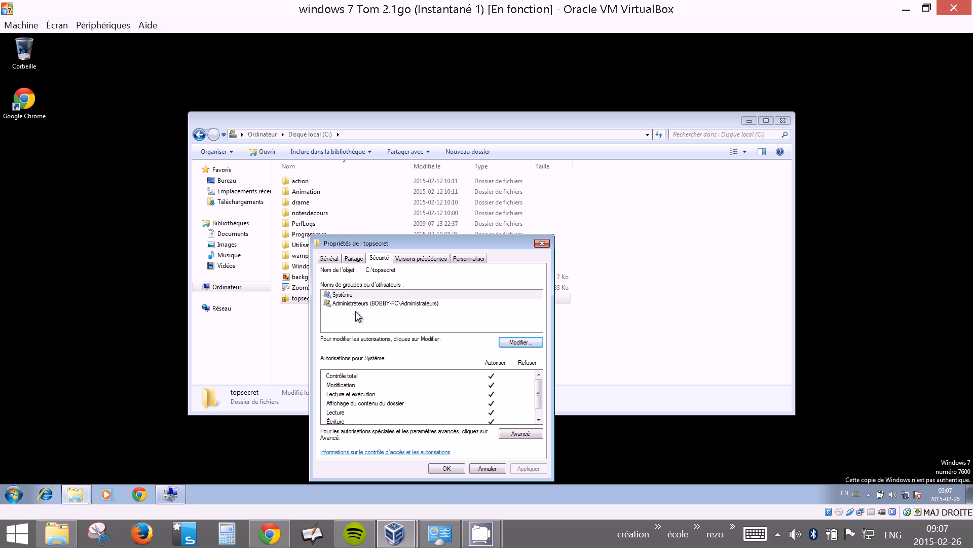
{"action": "left_click", "coordinate": [446, 467]}
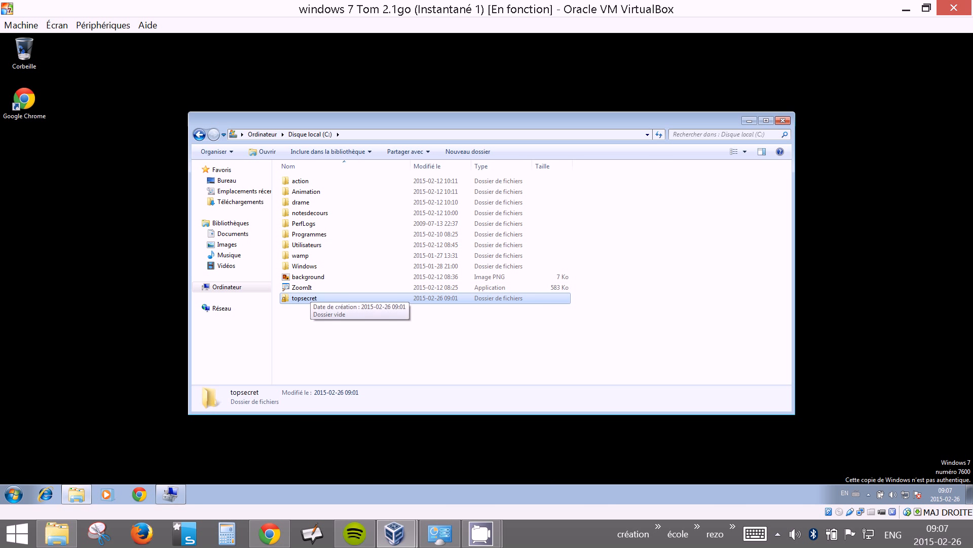
Magnify the C: drive listing and outline the padlock icon of the topsecret folder.
{"action": "key", "text": "ctrl+1"}
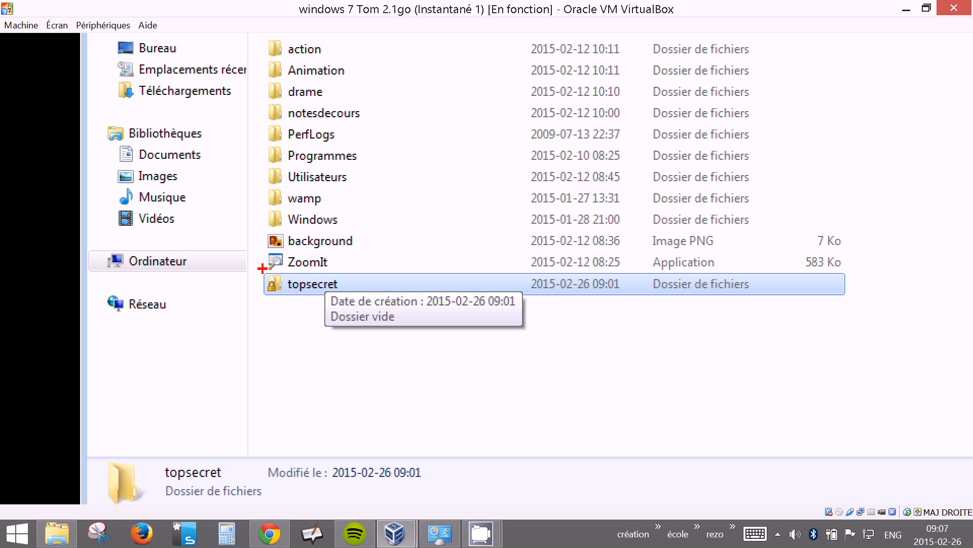
{"action": "left_click_drag", "start_coordinate": [263, 268], "coordinate": [289, 299]}
{"action": "key", "text": "Escape"}
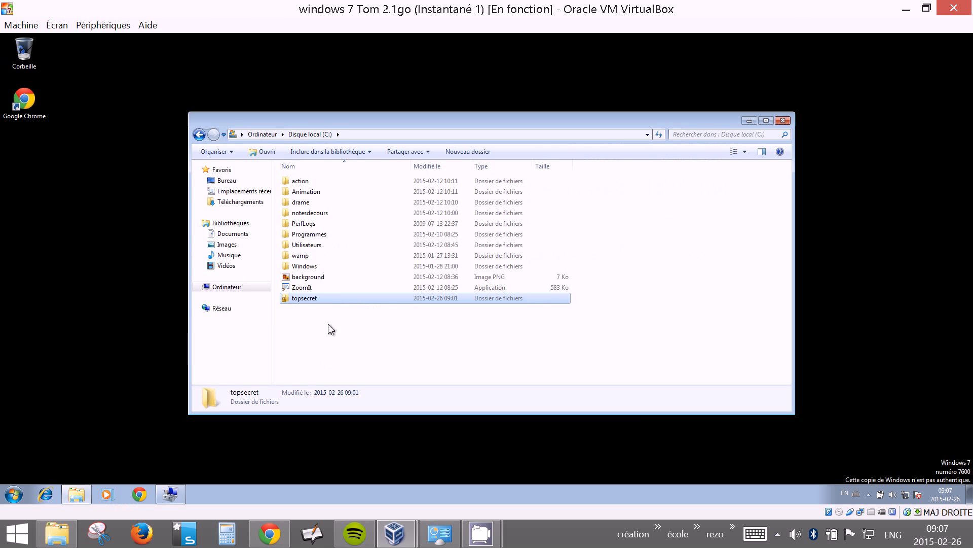
Reopen the properties of the topsecret folder and show its security permissions.
{"action": "right_click", "coordinate": [312, 300]}
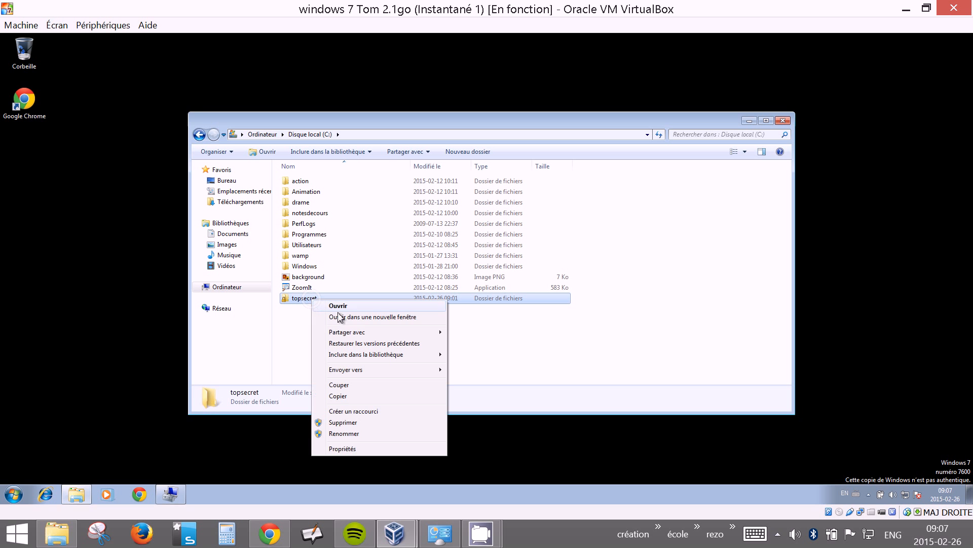
{"action": "left_click", "coordinate": [345, 448]}
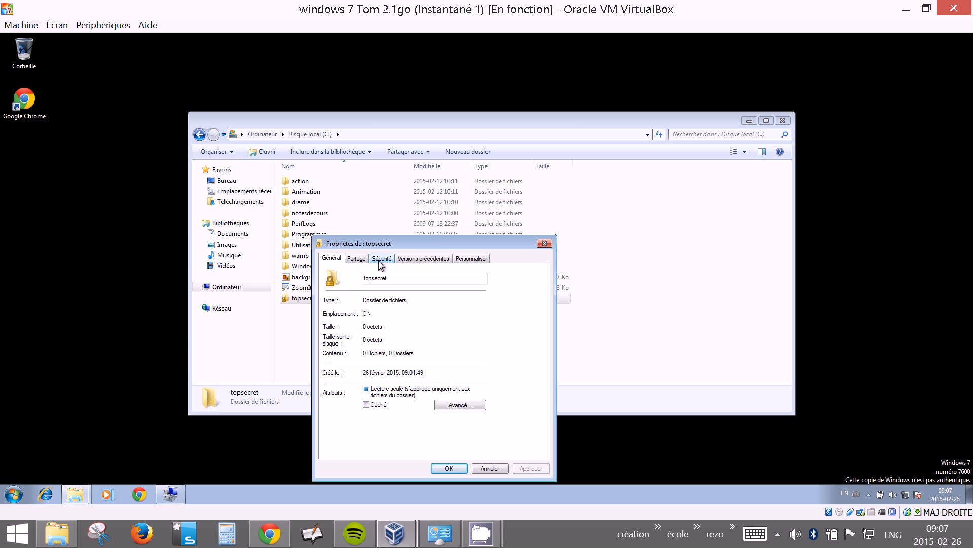
{"action": "left_click", "coordinate": [381, 262]}
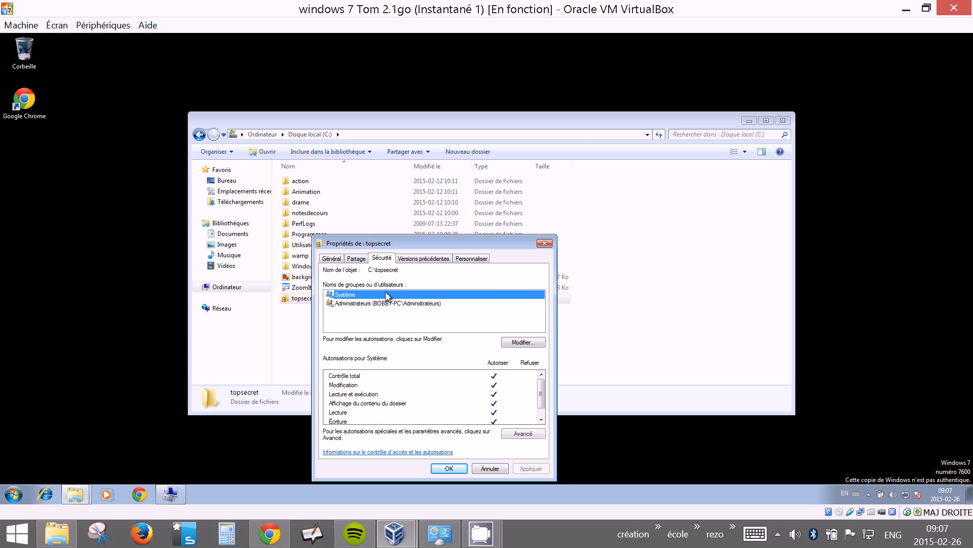
Magnify the topsecret properties dialog and outline the Sécurité heading in red, ending with the normal view restored.
{"action": "key", "text": "ctrl+1"}
{"action": "left_click", "coordinate": [379, 260]}
{"action": "mouse_move", "coordinate": [356, 255]}
{"action": "left_mouse_down"}
{"action": "mouse_move", "coordinate": [357, 294]}
{"action": "mouse_move", "coordinate": [413, 289]}
{"action": "mouse_move", "coordinate": [411, 272]}
{"action": "left_mouse_up"}
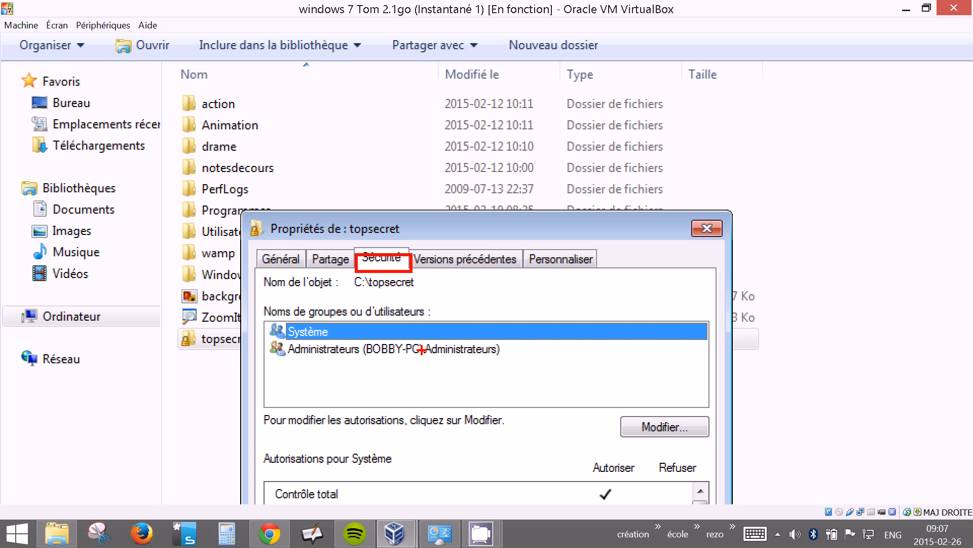
{"action": "key", "text": "Escape"}
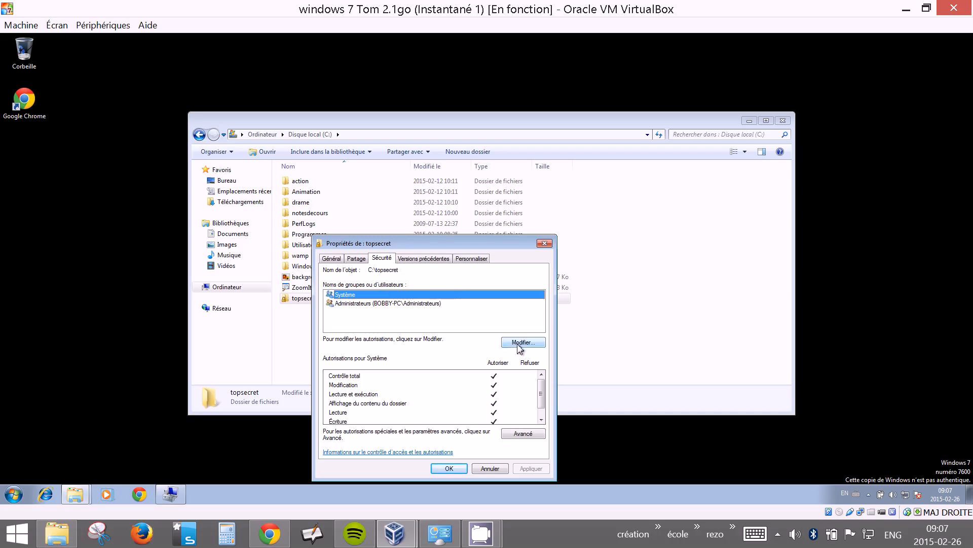
Open the audit entries in the advanced security settings of the topsecret folder for editing.
{"action": "left_click", "coordinate": [515, 435]}
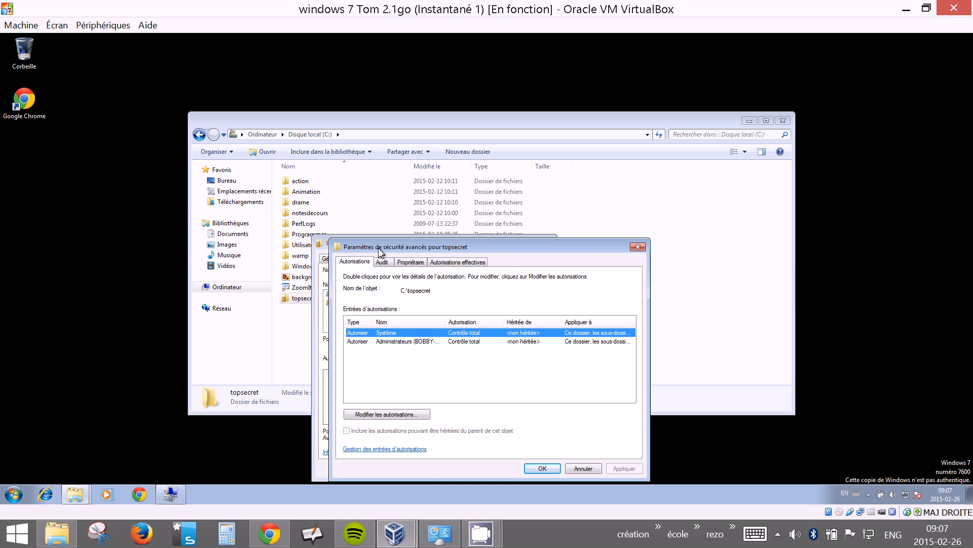
{"action": "left_click", "coordinate": [384, 262]}
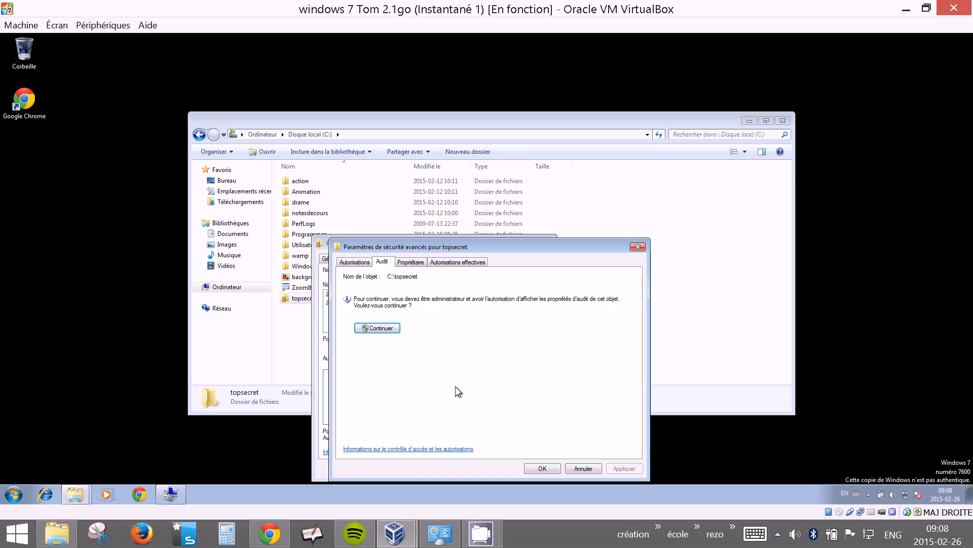
{"action": "left_click", "coordinate": [381, 329]}
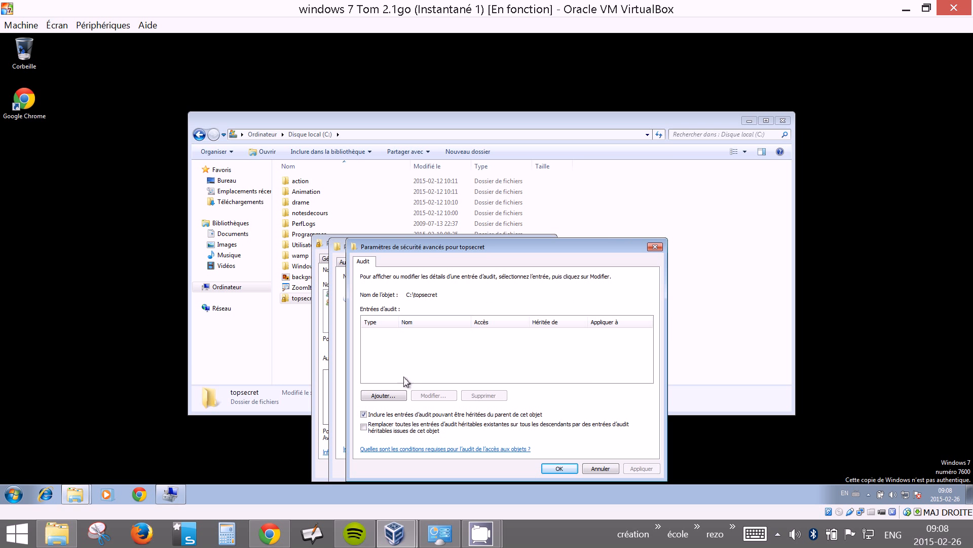
Start a new audit entry for the topsecret folder, picking the non-admin local user account from an account search.
{"action": "left_click", "coordinate": [391, 396]}
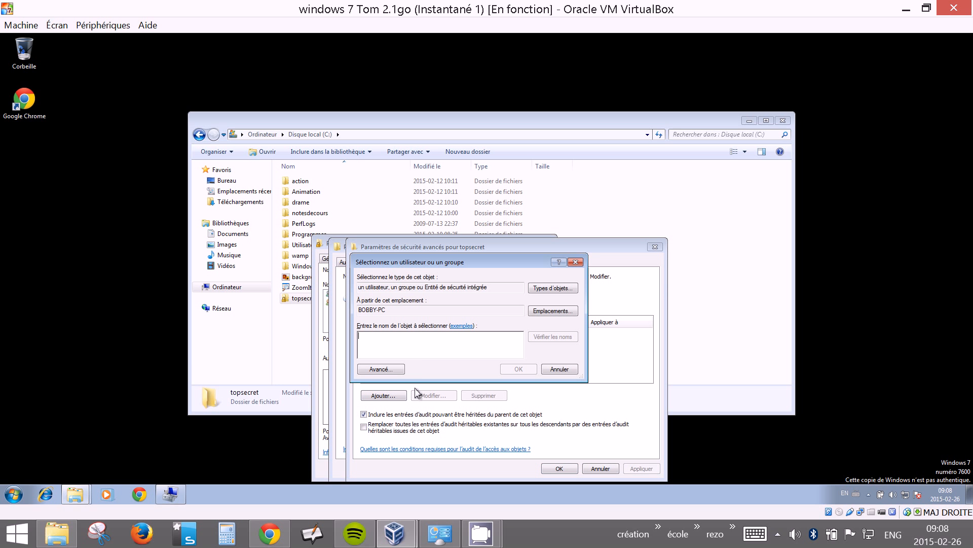
{"action": "left_click", "coordinate": [393, 370]}
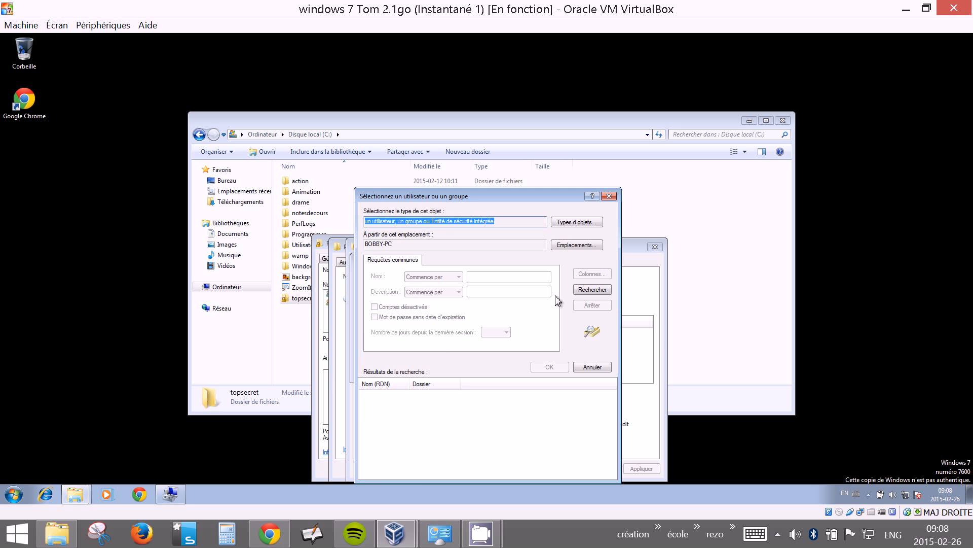
{"action": "left_click", "coordinate": [586, 290]}
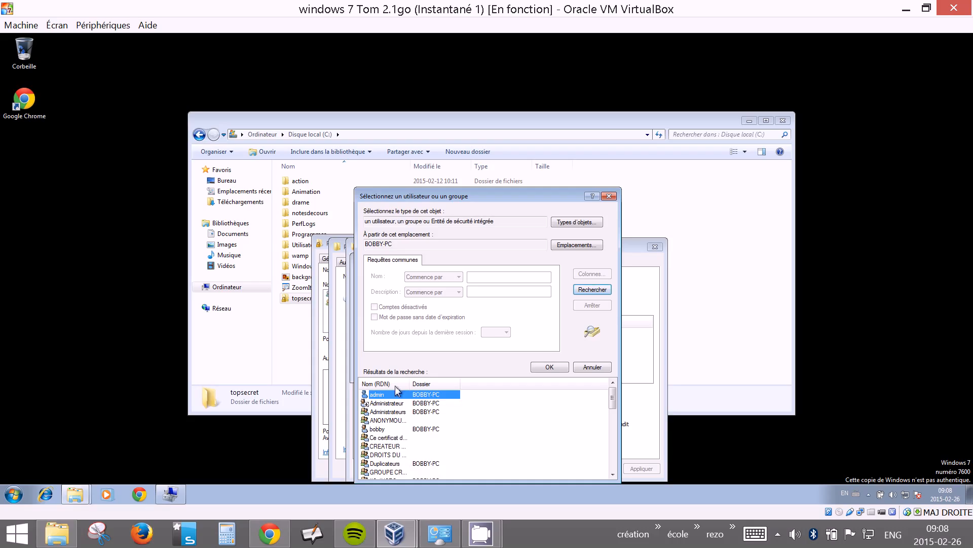
{"action": "left_click", "coordinate": [373, 430]}
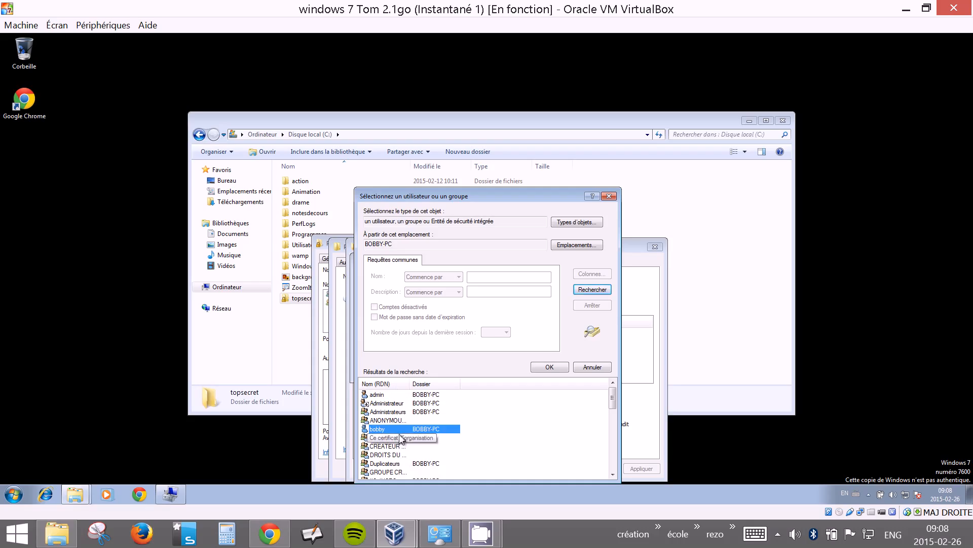
{"action": "left_click", "coordinate": [550, 366]}
{"action": "left_click", "coordinate": [513, 370]}
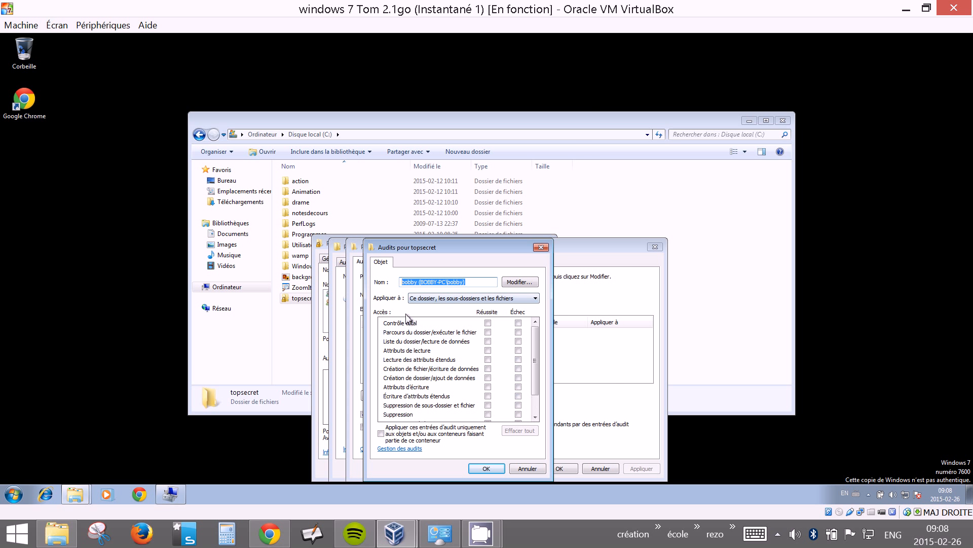
Audit Échec for Contrôle total on the new entry and save it, closing all security and property dialogs.
{"action": "left_click", "coordinate": [518, 322]}
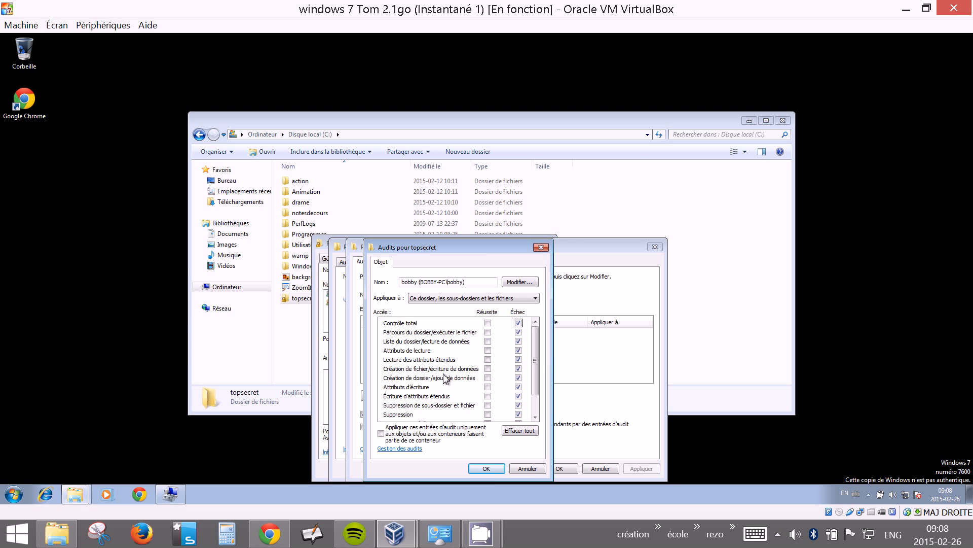
{"action": "left_click", "coordinate": [486, 468]}
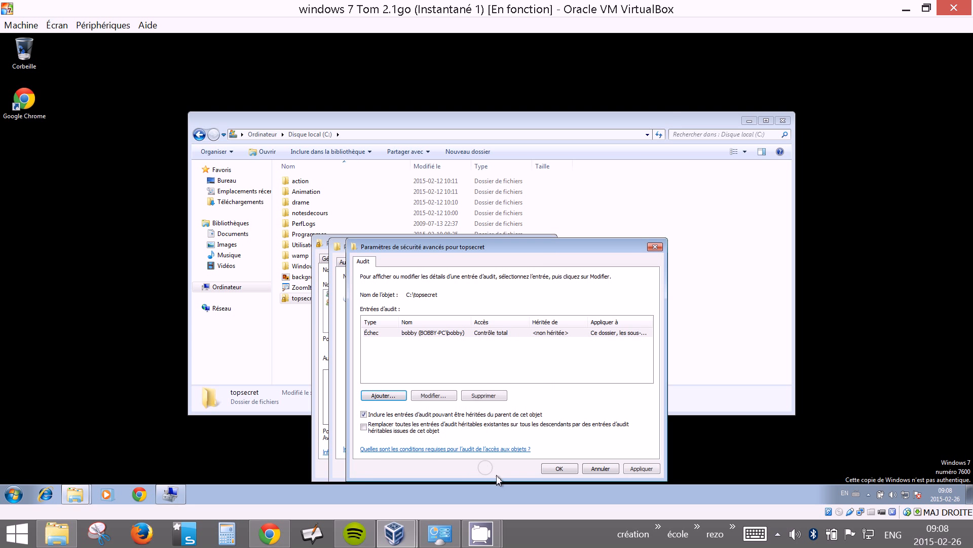
{"action": "left_click", "coordinate": [555, 470]}
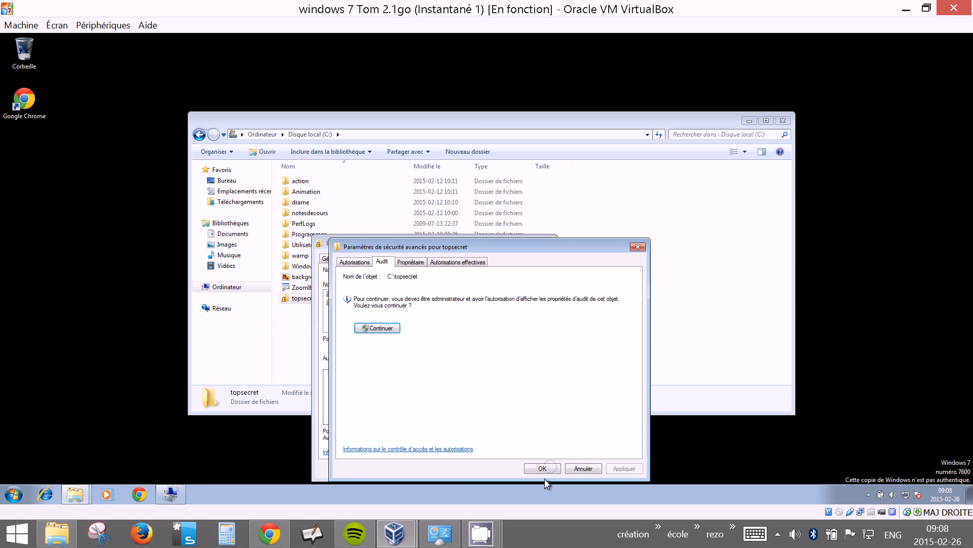
{"action": "left_click", "coordinate": [545, 469]}
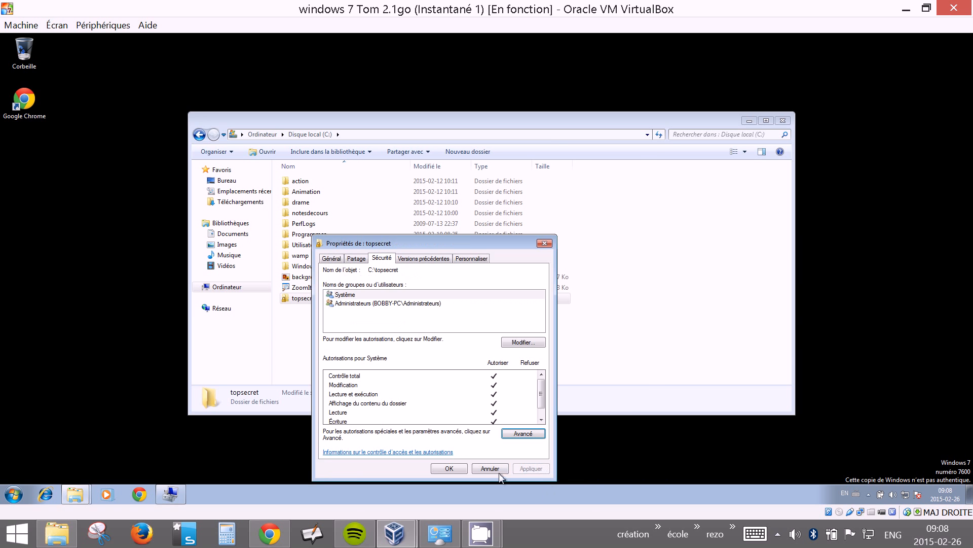
{"action": "left_click", "coordinate": [449, 469]}
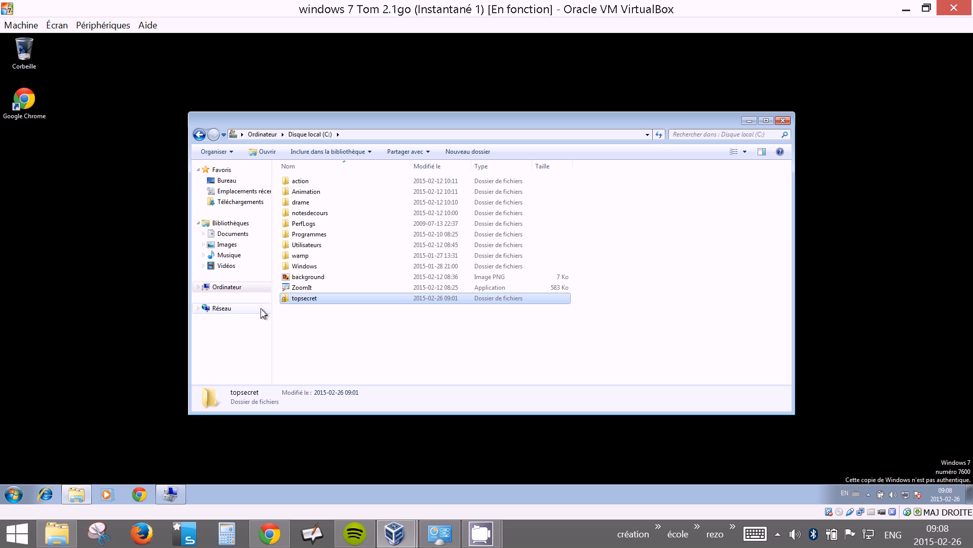
Open Gestion de l'ordinateur and display the Système log followed by the Sécurité log under Journaux Windows.
{"action": "left_click", "coordinate": [15, 495]}
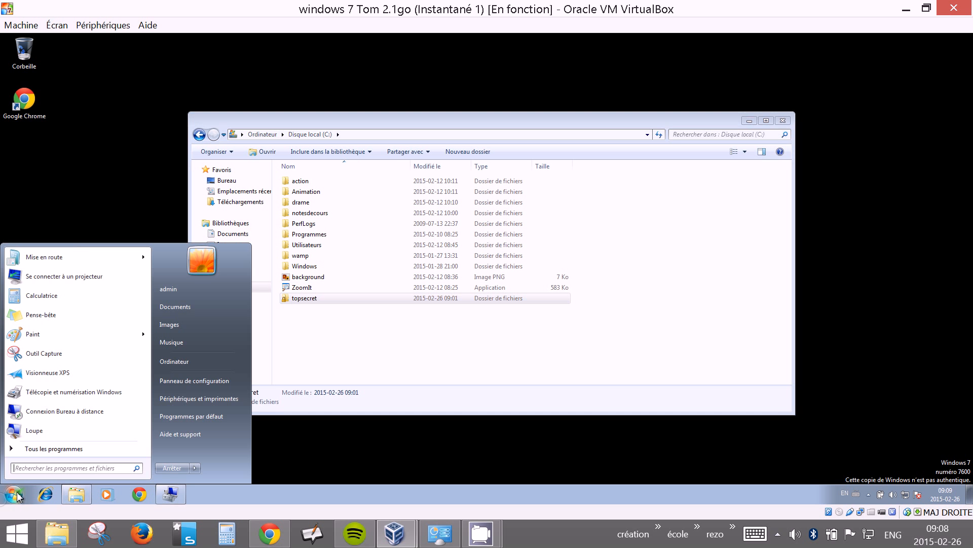
{"action": "right_click", "coordinate": [179, 363]}
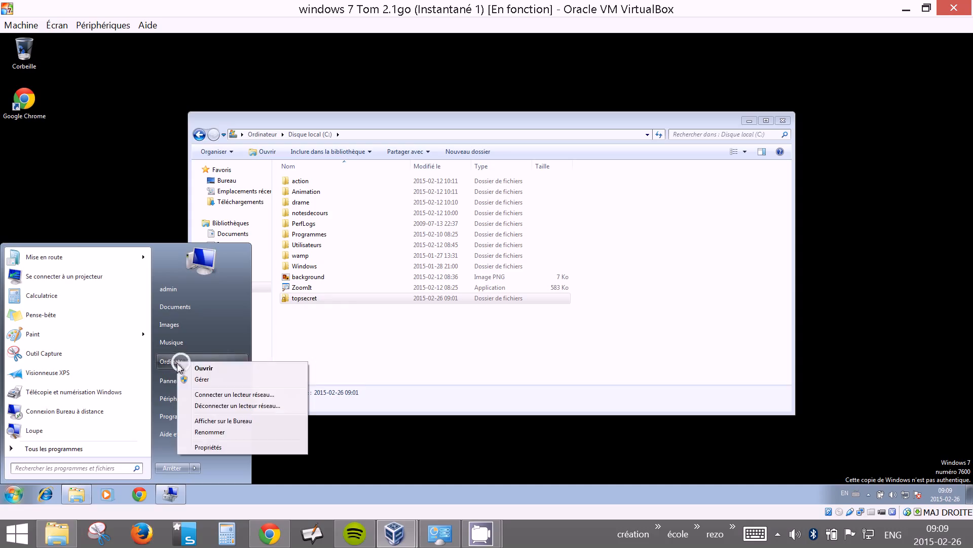
{"action": "left_click", "coordinate": [203, 380]}
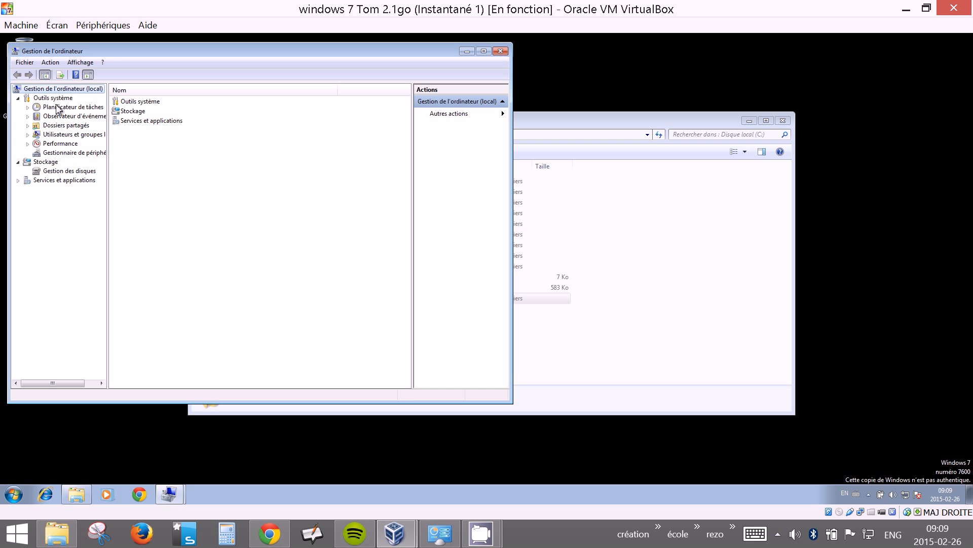
{"action": "left_click", "coordinate": [28, 116]}
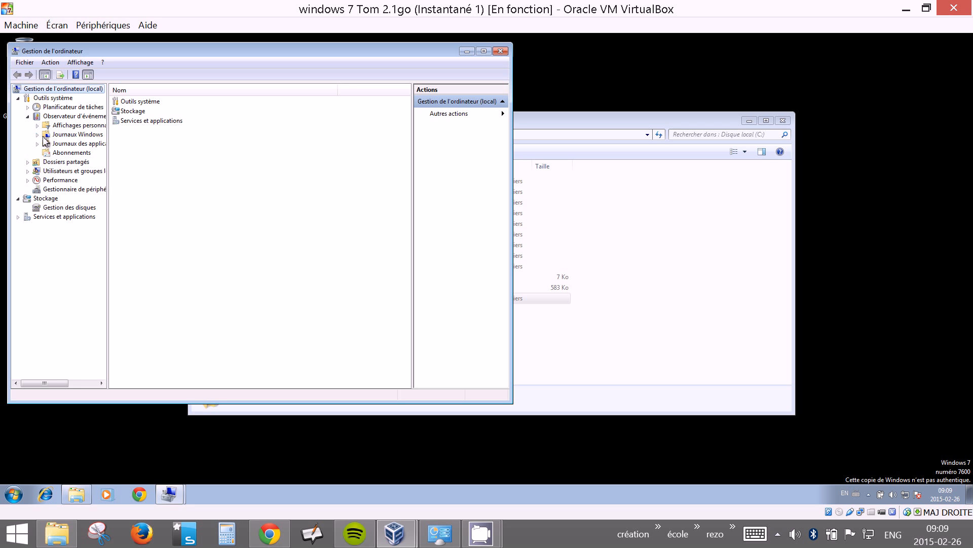
{"action": "left_click", "coordinate": [38, 135]}
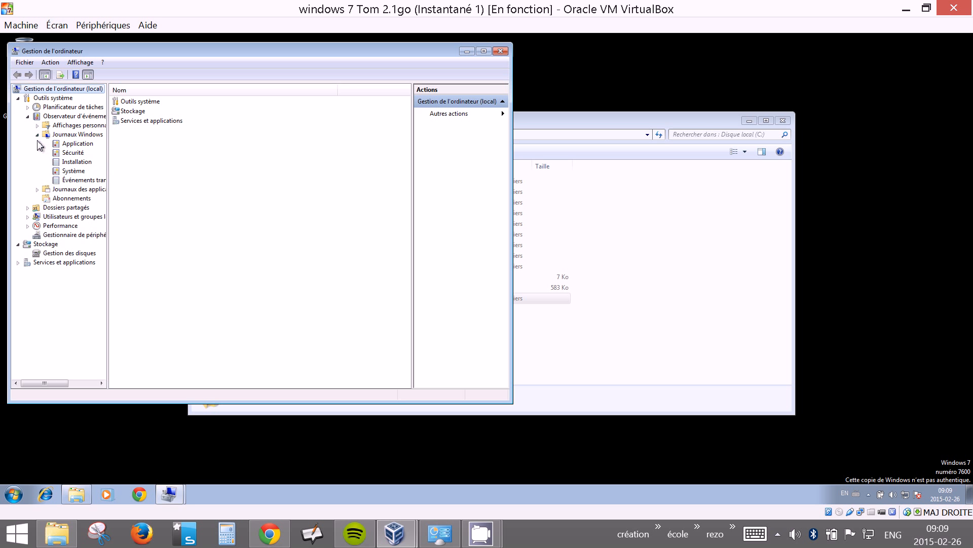
{"action": "left_click", "coordinate": [74, 172]}
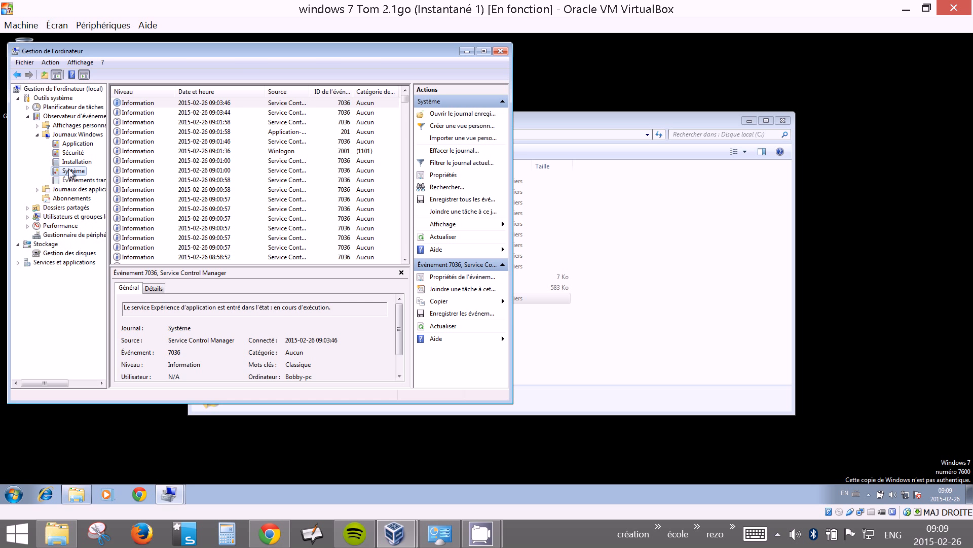
{"action": "left_click", "coordinate": [78, 154]}
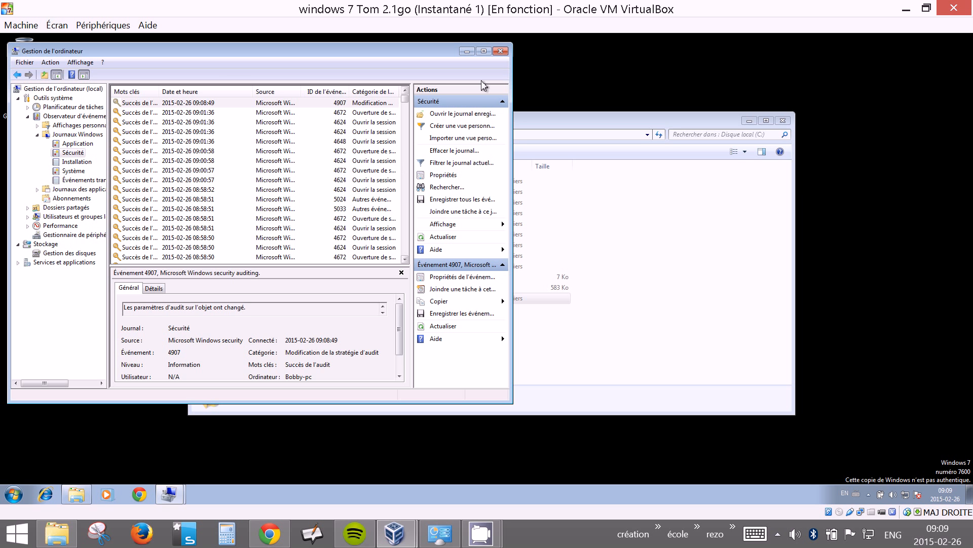
Maximize the Gestion de l'ordinateur window and widen the task category column of the Sécurité log to show its full text.
{"action": "left_click", "coordinate": [484, 50]}
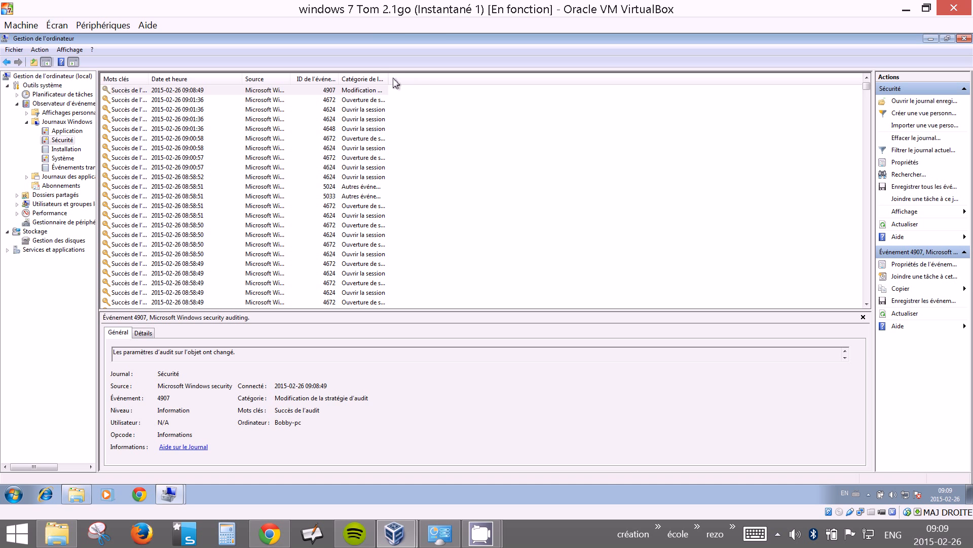
{"action": "left_click_drag", "start_coordinate": [388, 79], "coordinate": [404, 80]}
{"action": "left_click_drag", "start_coordinate": [389, 79], "coordinate": [560, 66]}
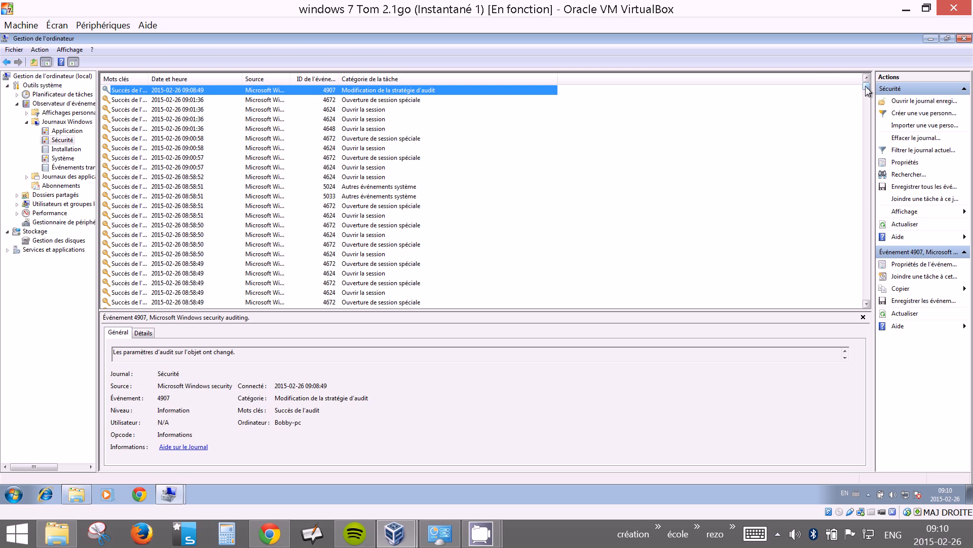
Look through the older Sécurité log events and clear the log without saving its contents.
{"action": "left_click_drag", "start_coordinate": [868, 91], "coordinate": [863, 109]}
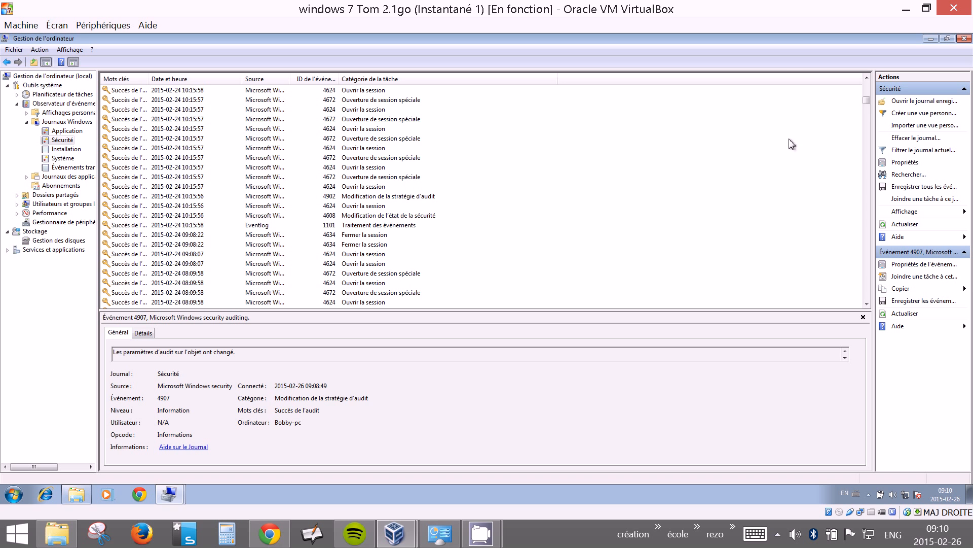
{"action": "left_click_drag", "start_coordinate": [874, 87], "coordinate": [871, 80]}
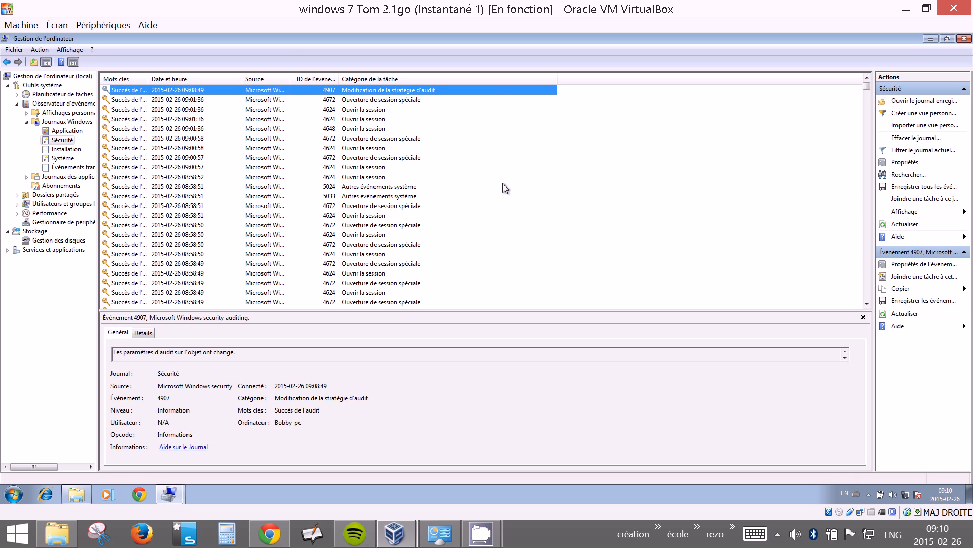
{"action": "left_click", "coordinate": [912, 141]}
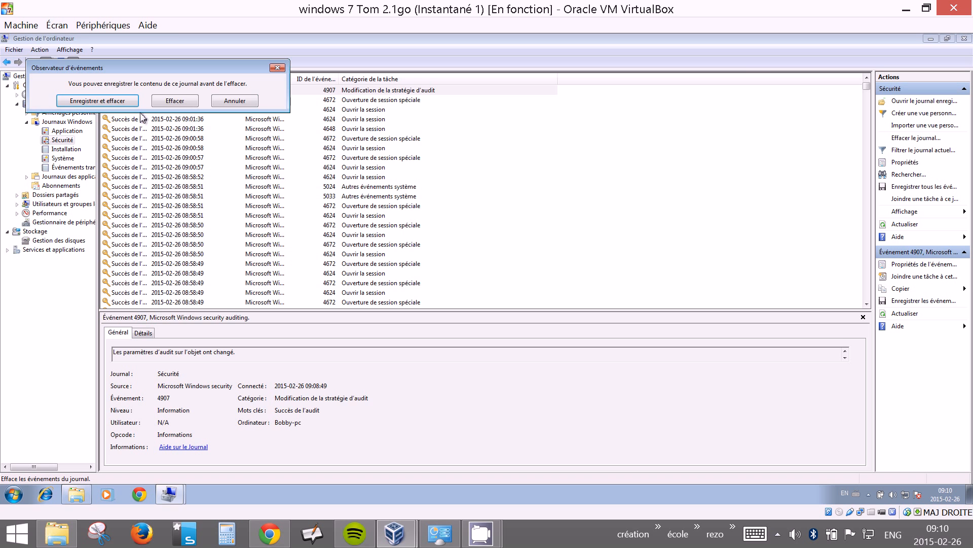
{"action": "left_click", "coordinate": [180, 101]}
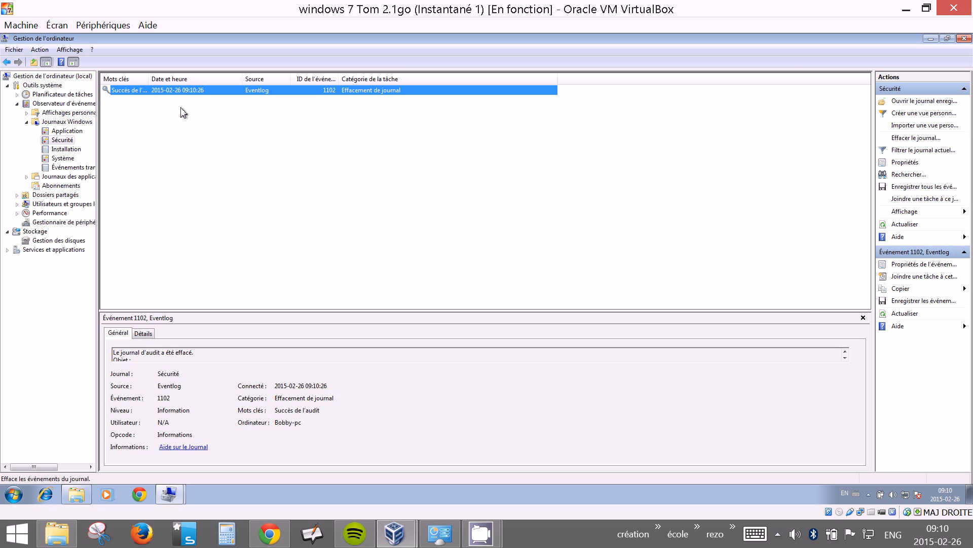
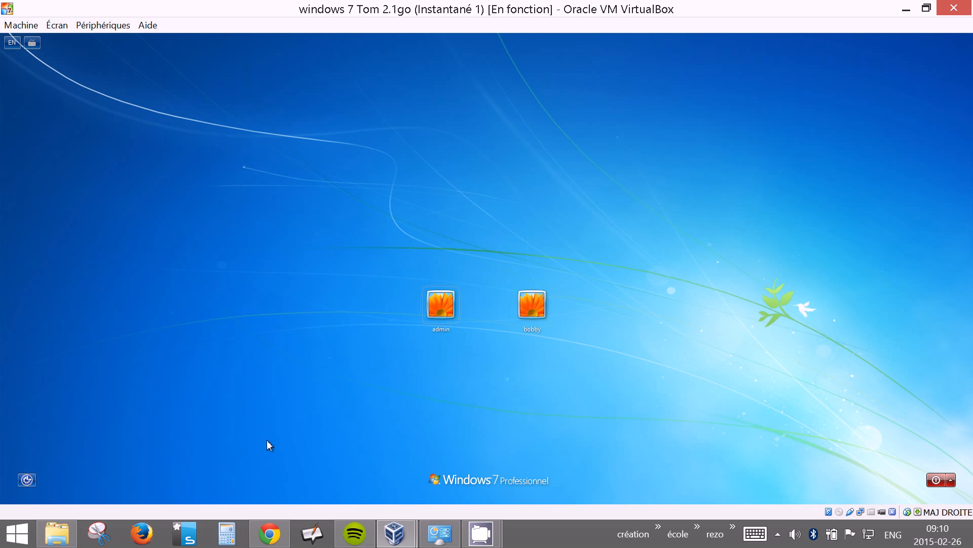
Sign in to the non-admin user account by entering its account password.
{"action": "left_click", "coordinate": [539, 310]}
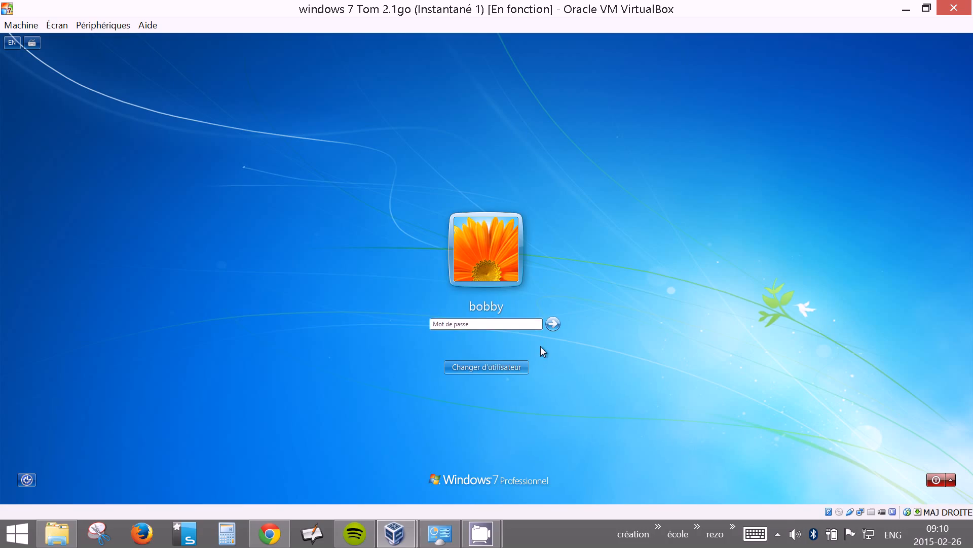
{"action": "type", "text": "******"}
{"action": "key", "text": "Return"}
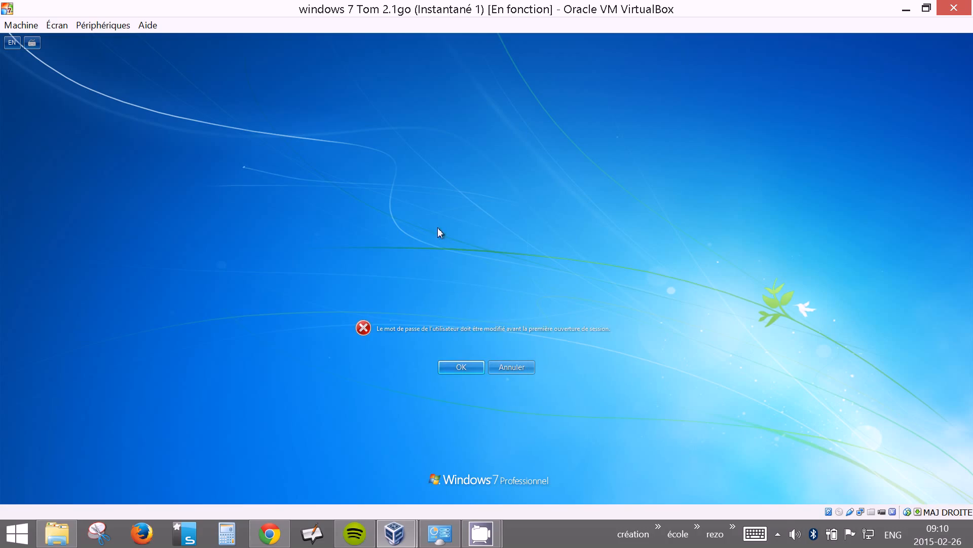
Accept the required password change, enter and confirm the account's new password, and continue signing in.
{"action": "left_click", "coordinate": [461, 367]}
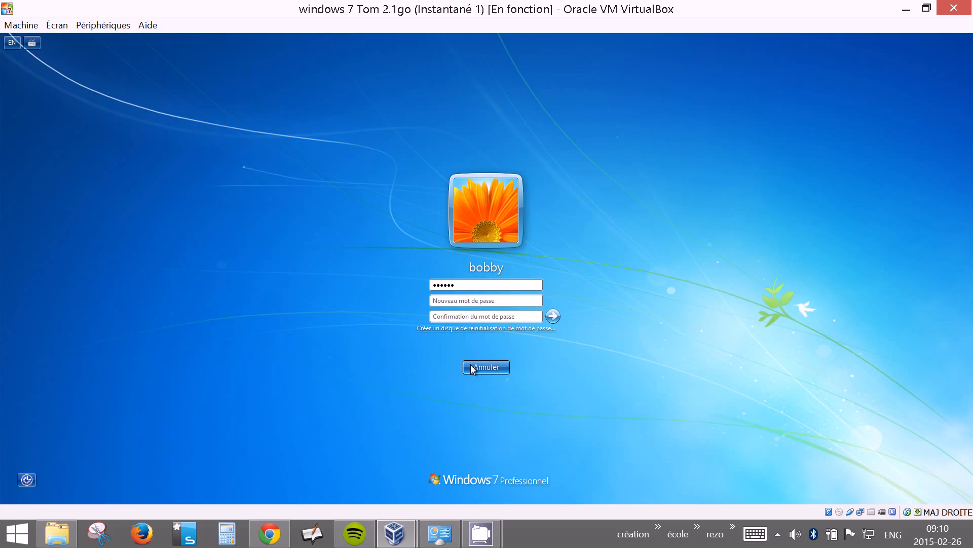
{"action": "type", "text": "****"}
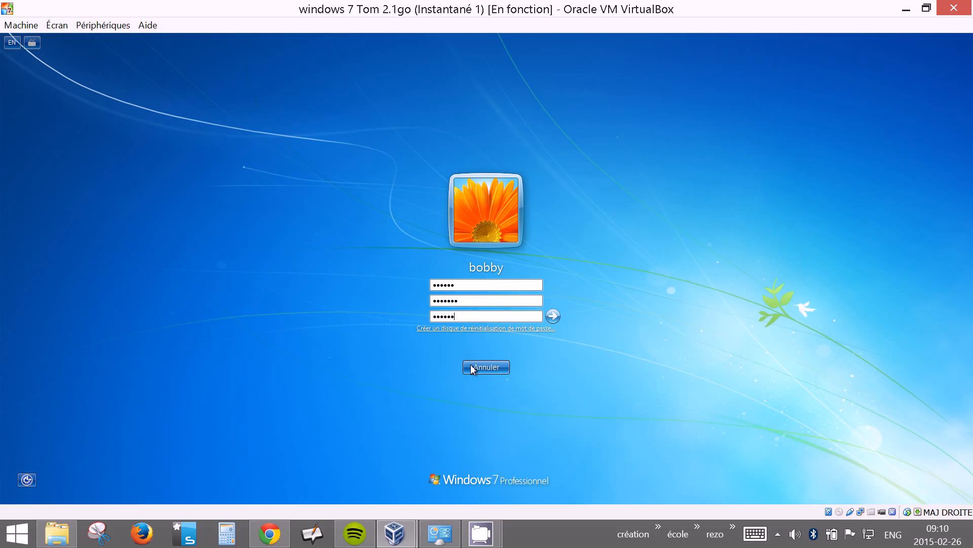
{"action": "key", "text": "Return"}
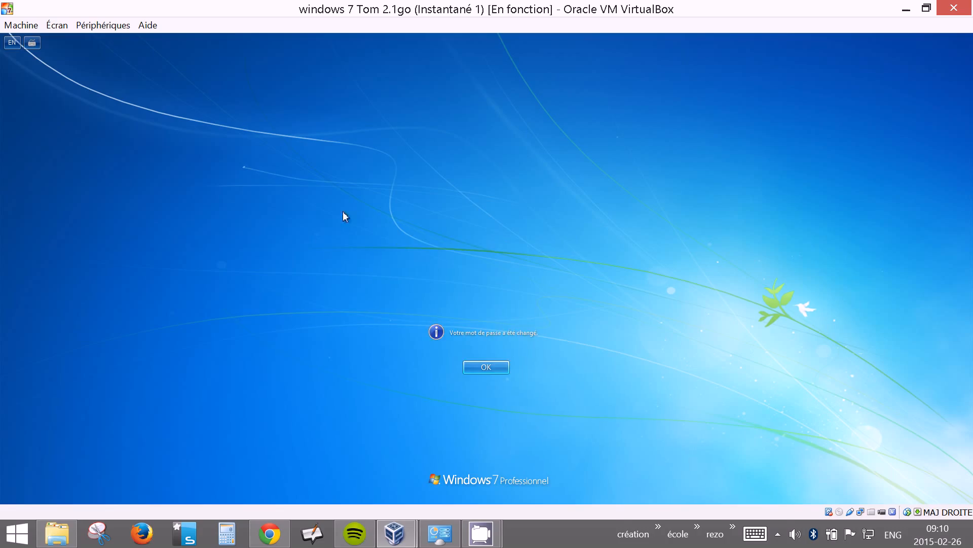
{"action": "left_click", "coordinate": [486, 366]}
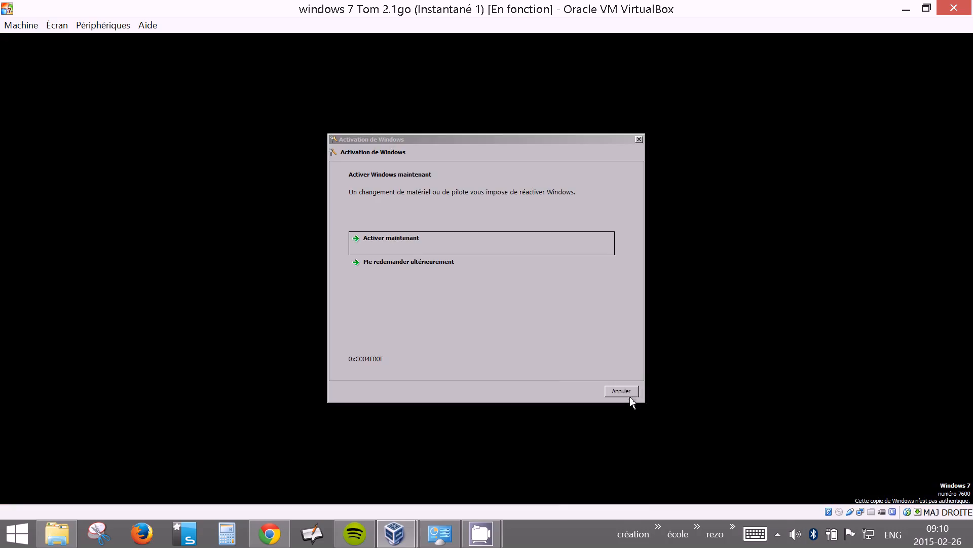
Dismiss the Windows activation prompt and open Disque local (C:) from Ordinateur.
{"action": "left_click", "coordinate": [620, 391]}
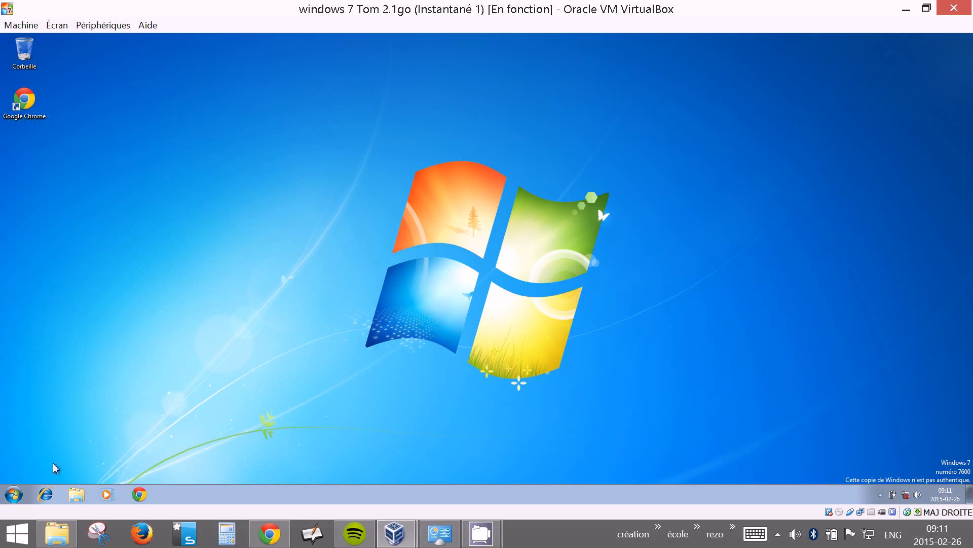
{"action": "left_click", "coordinate": [19, 498]}
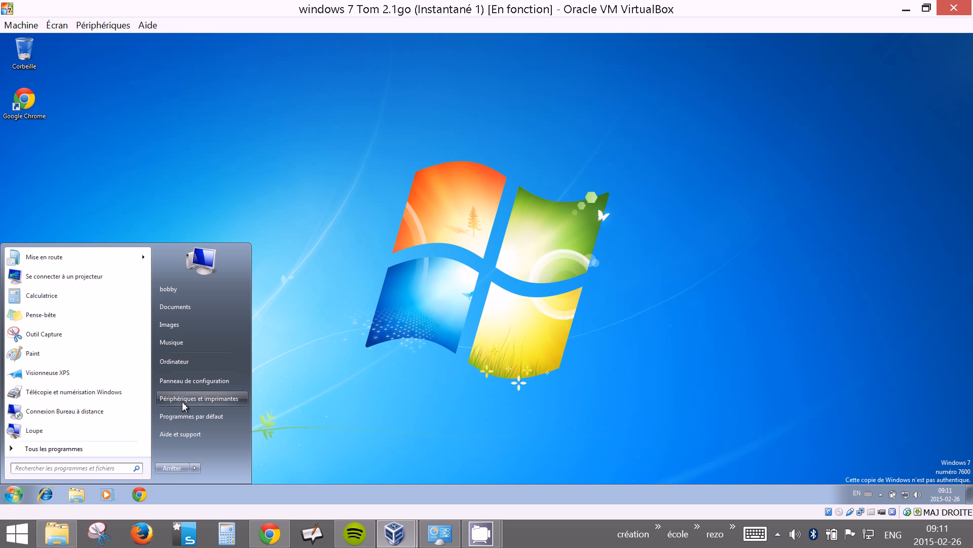
{"action": "left_click", "coordinate": [180, 361]}
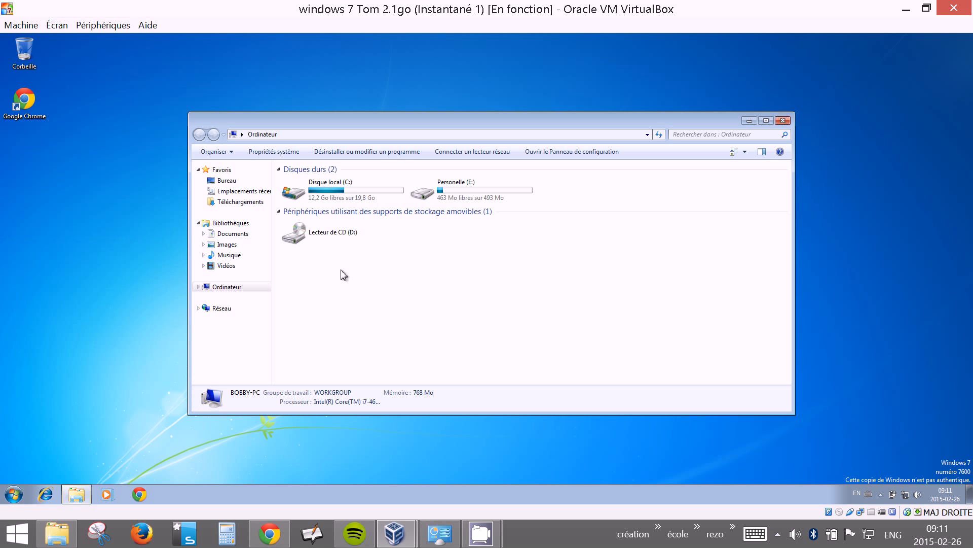
{"action": "left_click", "coordinate": [368, 195]}
{"action": "double_click", "coordinate": [367, 196]}
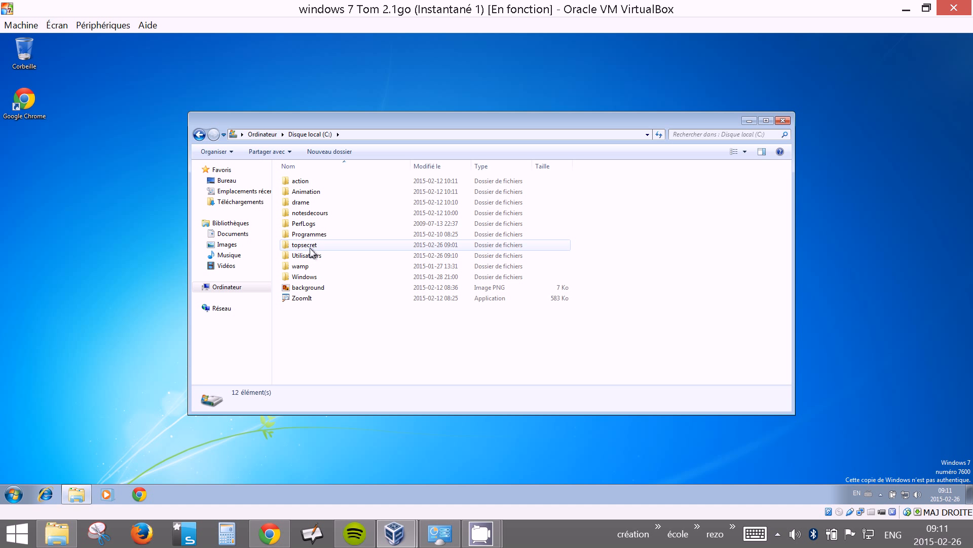
Try to open the topsecret folder as the non-admin user, decline the administrator authorization request, and close the Explorer window.
{"action": "double_click", "coordinate": [311, 248]}
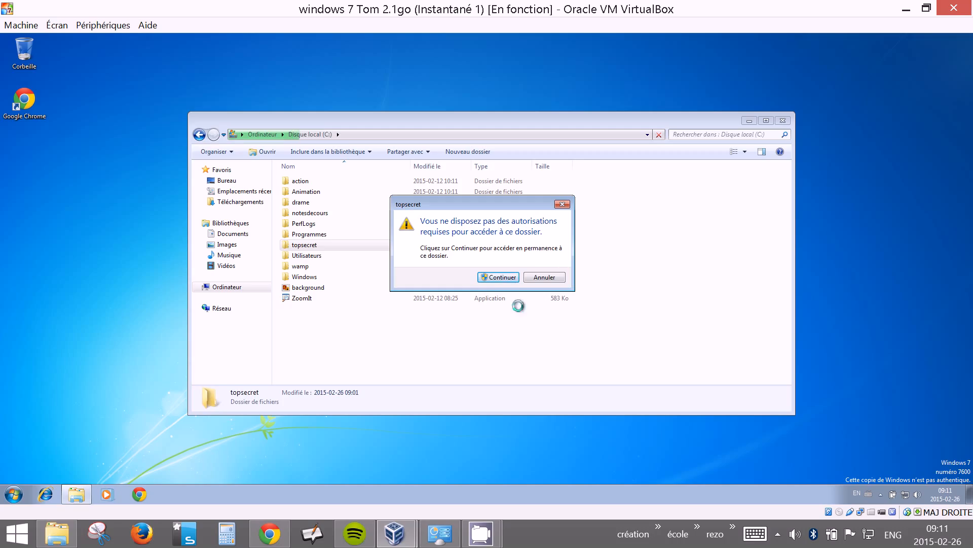
{"action": "left_click", "coordinate": [509, 279]}
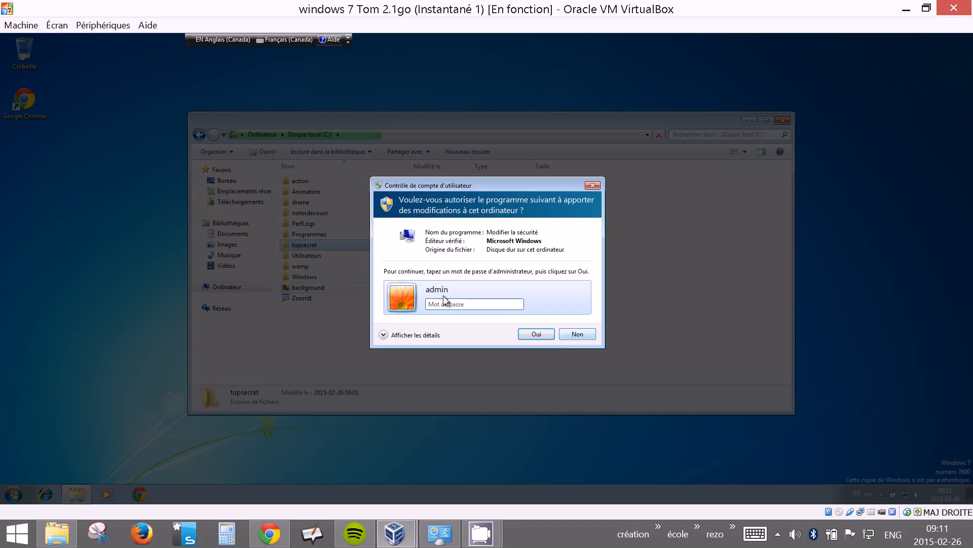
{"action": "left_click", "coordinate": [576, 334]}
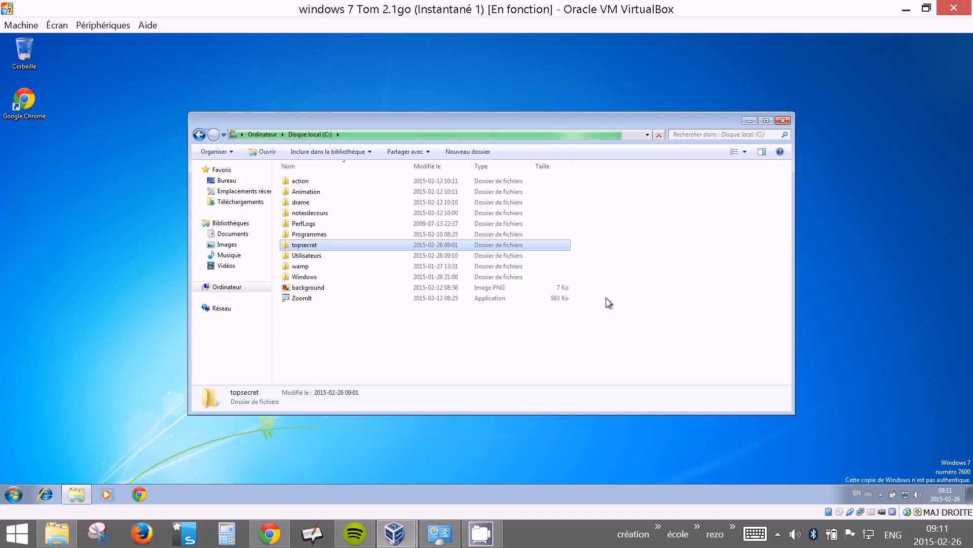
{"action": "left_click", "coordinate": [783, 120]}
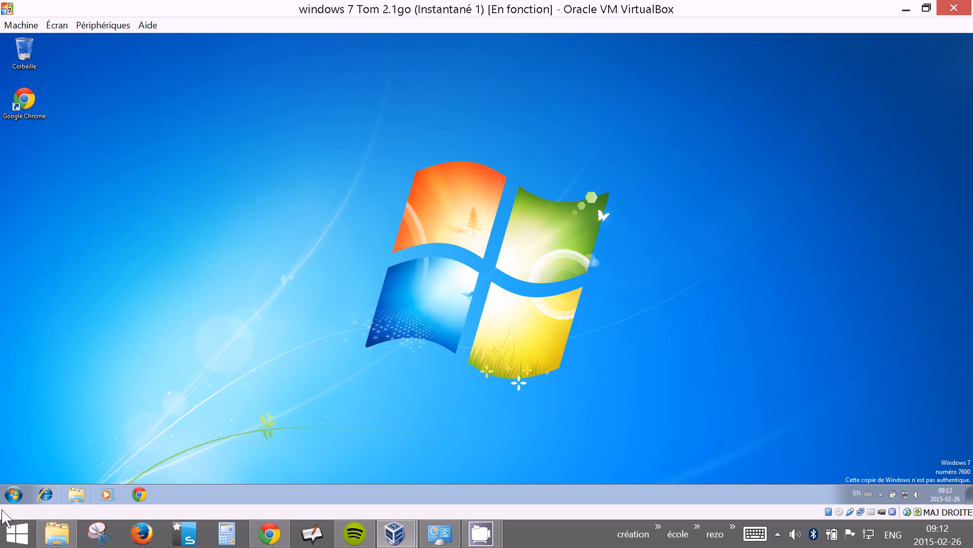
Log off the non-admin user's session.
{"action": "left_click", "coordinate": [14, 494]}
{"action": "mouse_move", "coordinate": [194, 468]}
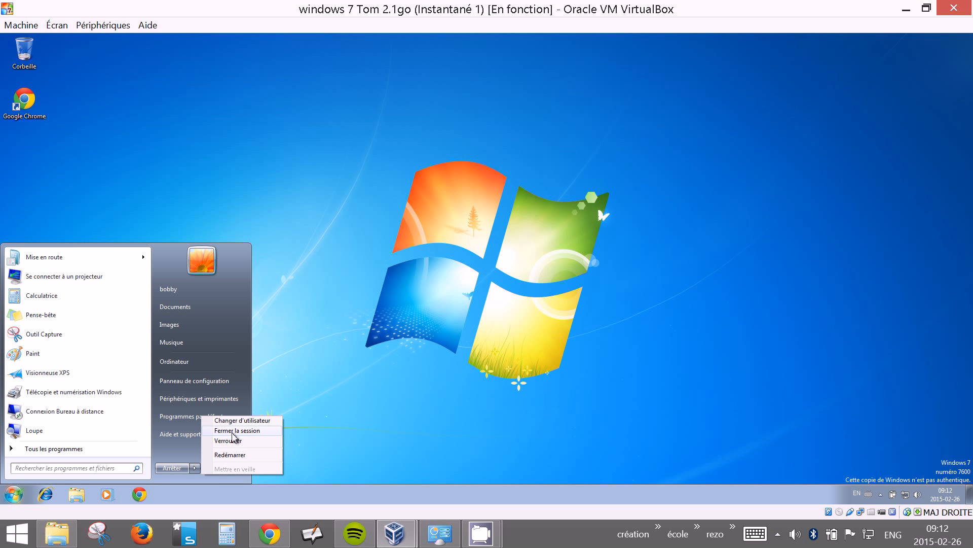
{"action": "left_click", "coordinate": [240, 432]}
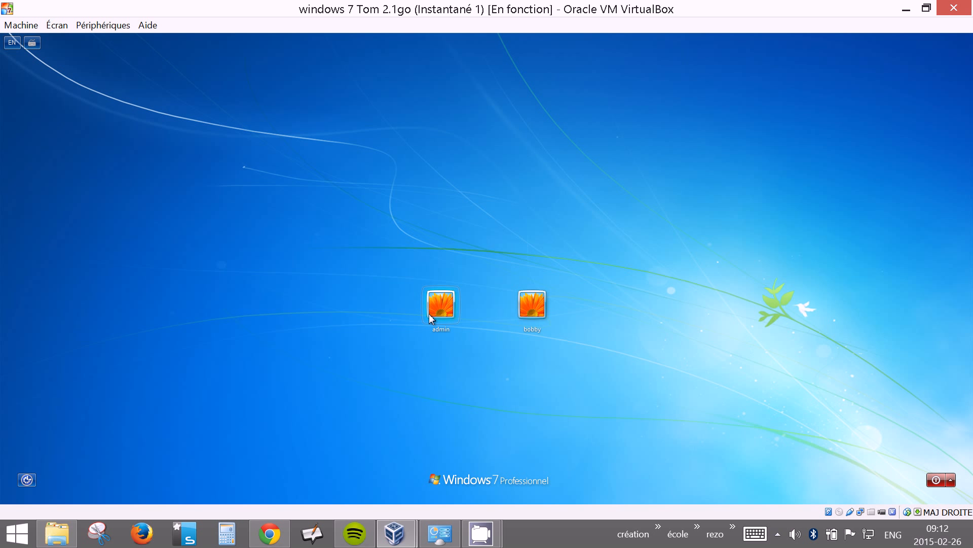
Sign in to the admin account by entering its account password and dismiss the Windows activation prompt.
{"action": "left_click", "coordinate": [439, 320]}
{"action": "type", "text": "****"}
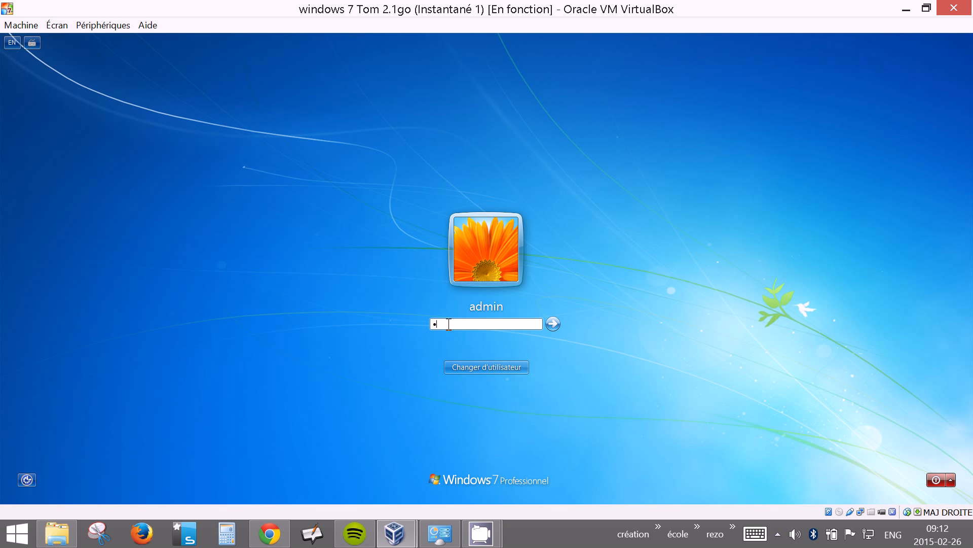
{"action": "key", "text": "BackSpace"}
{"action": "key", "text": "BackSpace"}
{"action": "key", "text": "BackSpace"}
{"action": "key", "text": "BackSpace"}
{"action": "type", "text": "****"}
{"action": "key", "text": "Return"}
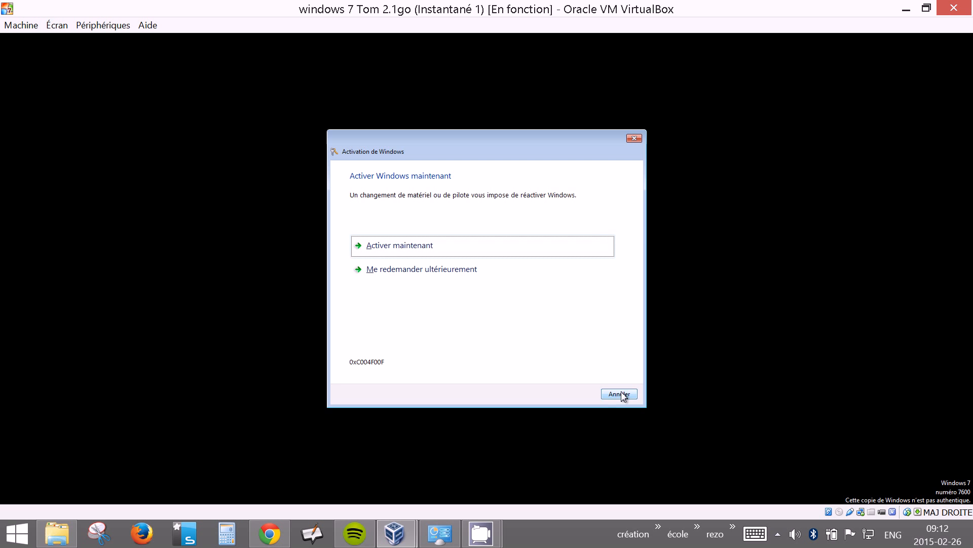
{"action": "left_click", "coordinate": [621, 395]}
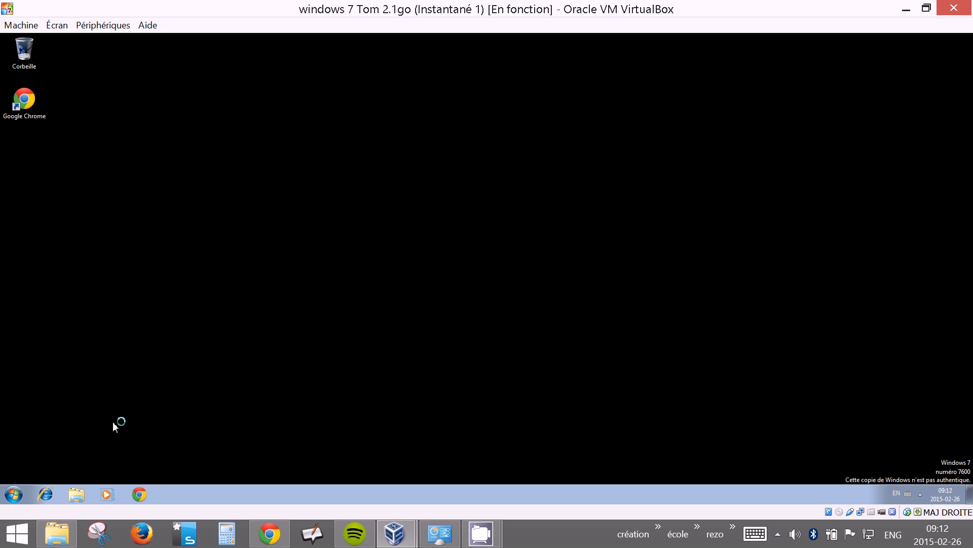
Open Gestion de l'ordinateur for the local computer and bring its window to the front.
{"action": "left_click", "coordinate": [13, 494]}
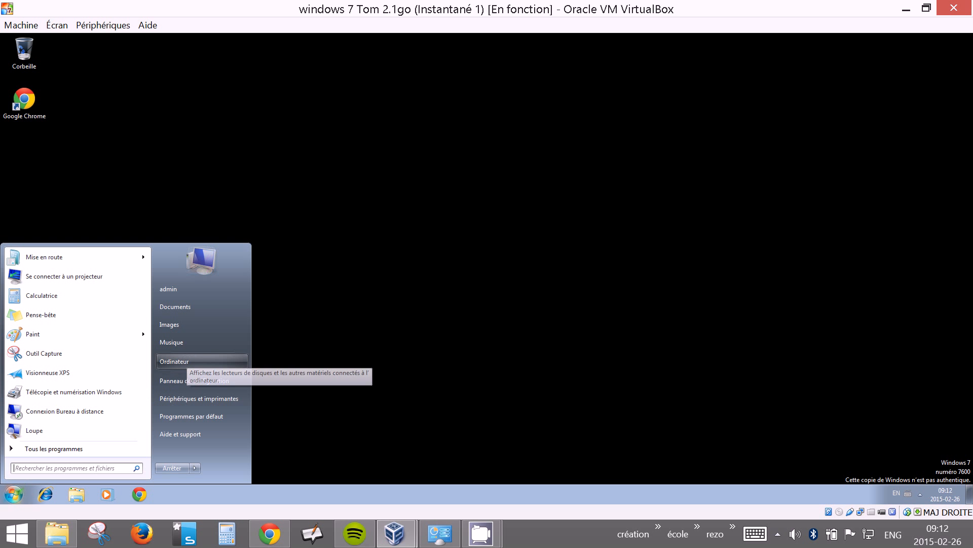
{"action": "right_click", "coordinate": [189, 362]}
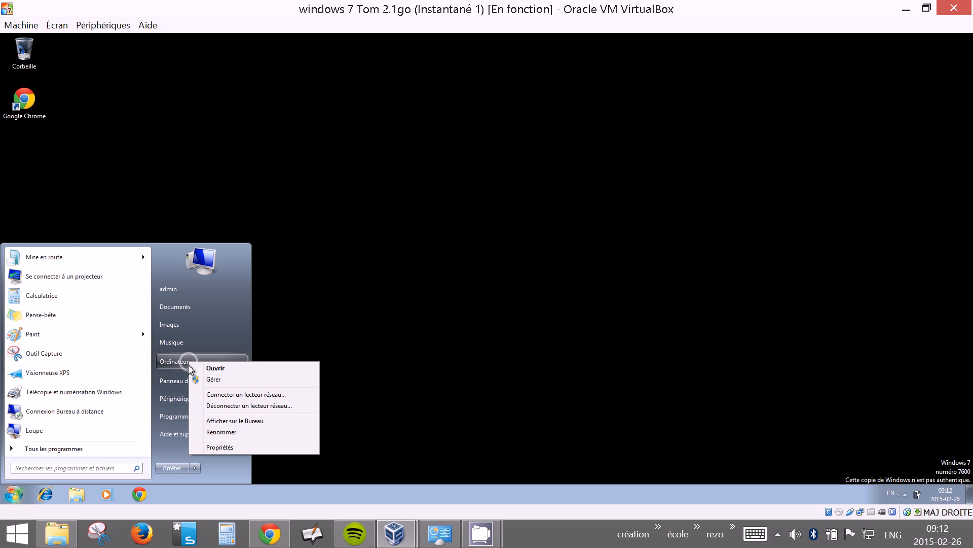
{"action": "left_click", "coordinate": [213, 381]}
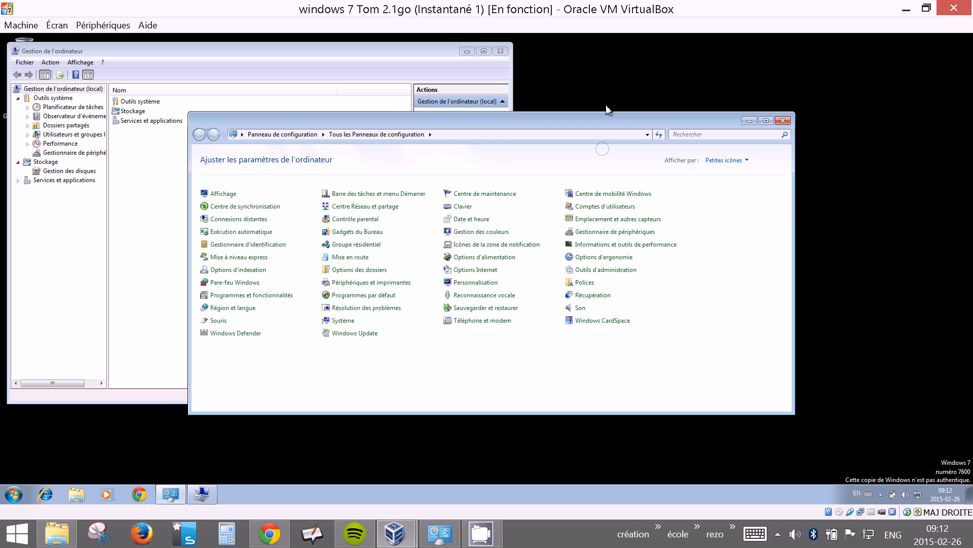
{"action": "left_click", "coordinate": [190, 49]}
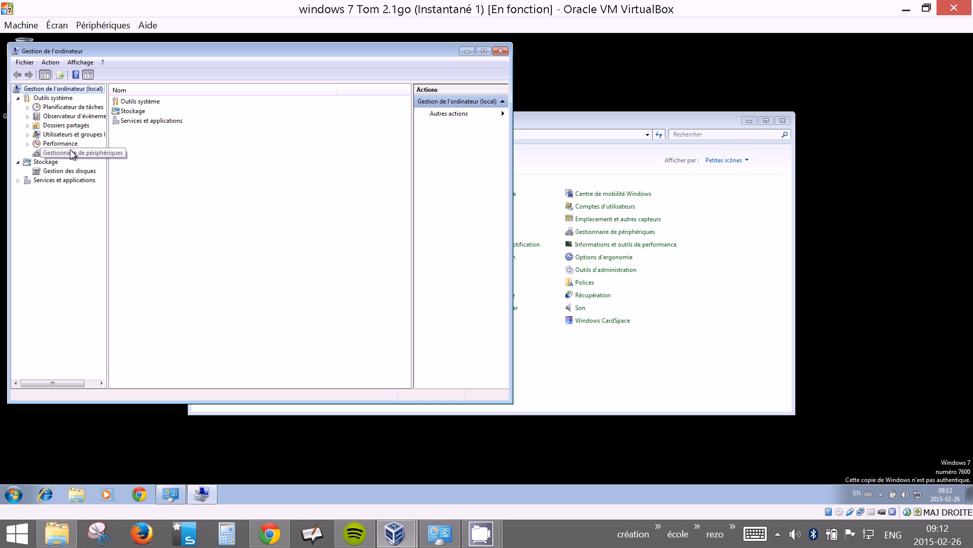
Examine the Sécurité log under Journaux Windows in the maximized window for a failed topsecret access, and close Gestion de l'ordinateur.
{"action": "left_click", "coordinate": [27, 116]}
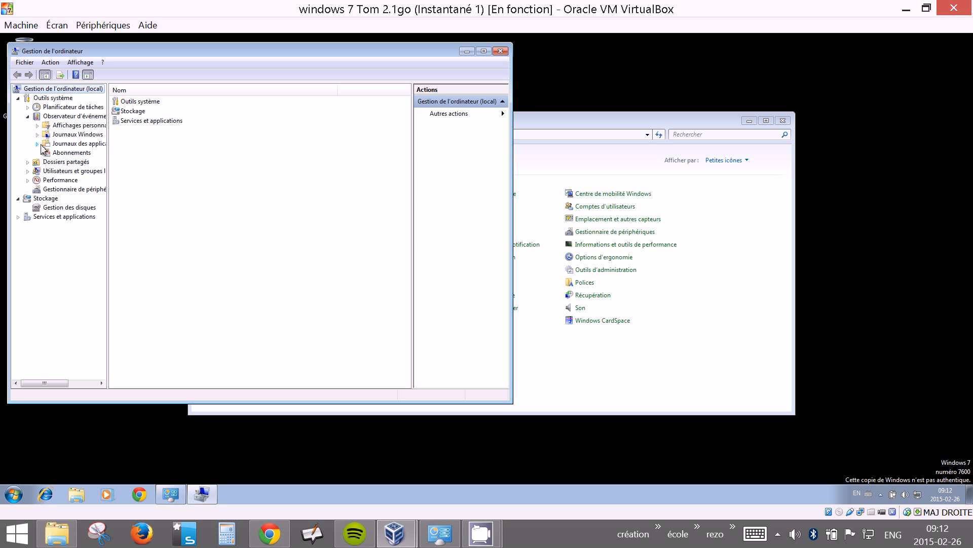
{"action": "left_click", "coordinate": [37, 135]}
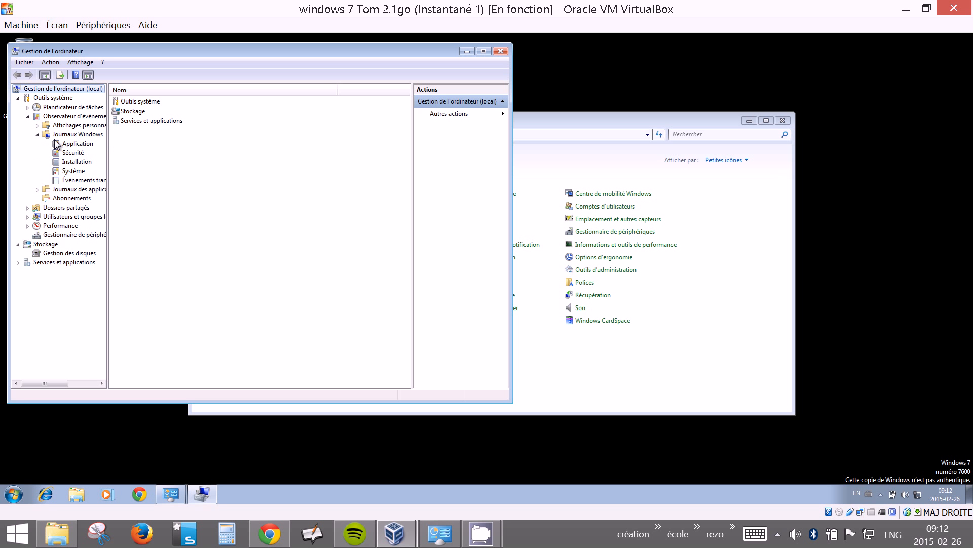
{"action": "left_click", "coordinate": [74, 153]}
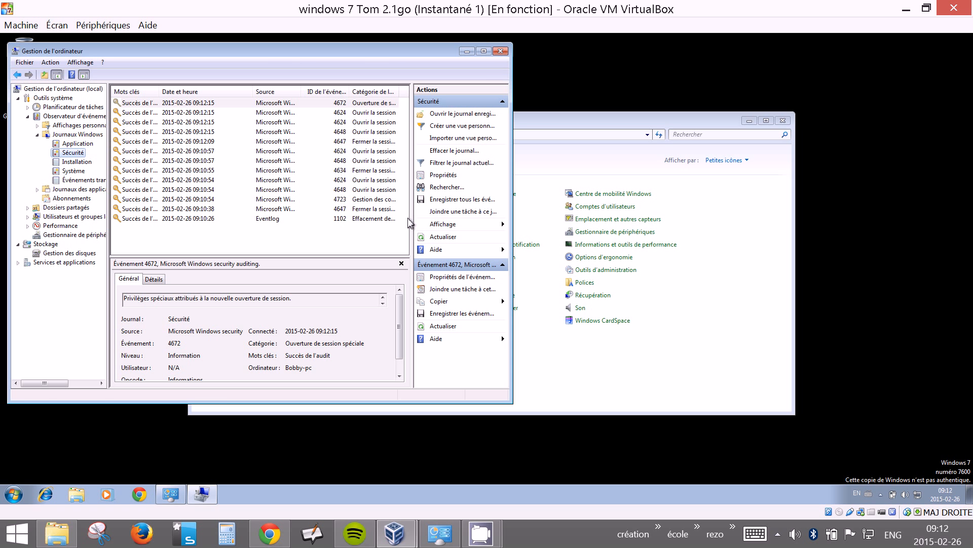
{"action": "left_click", "coordinate": [484, 51]}
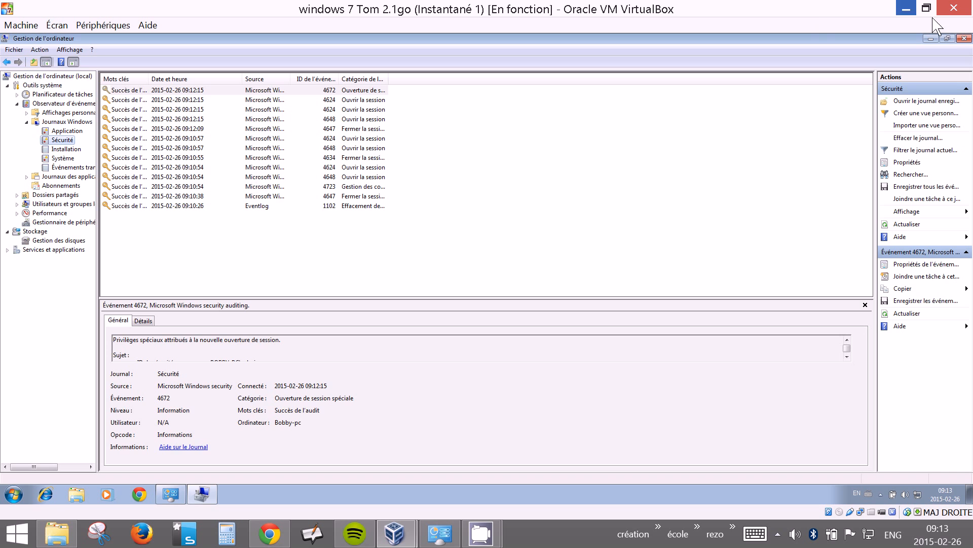
{"action": "left_click", "coordinate": [964, 39]}
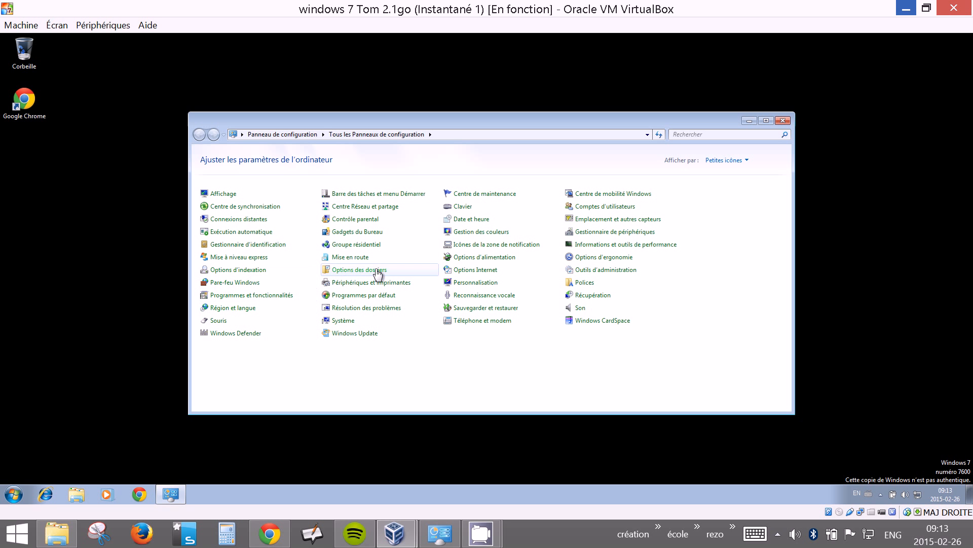
Open Stratégie de sécurité locale from Outils d'administration and display Stratégie d'audit under Stratégies locales.
{"action": "left_click", "coordinate": [596, 276]}
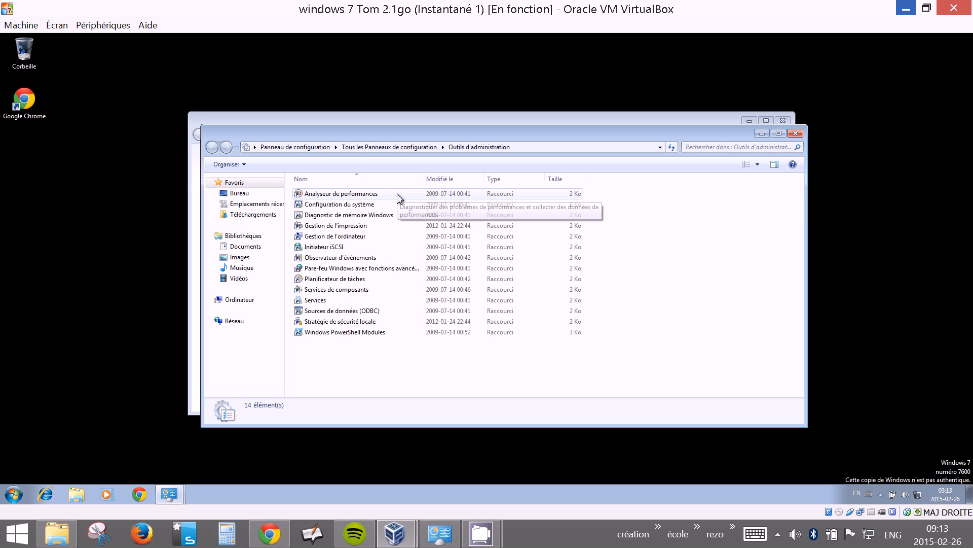
{"action": "left_click", "coordinate": [337, 322]}
{"action": "double_click", "coordinate": [339, 325]}
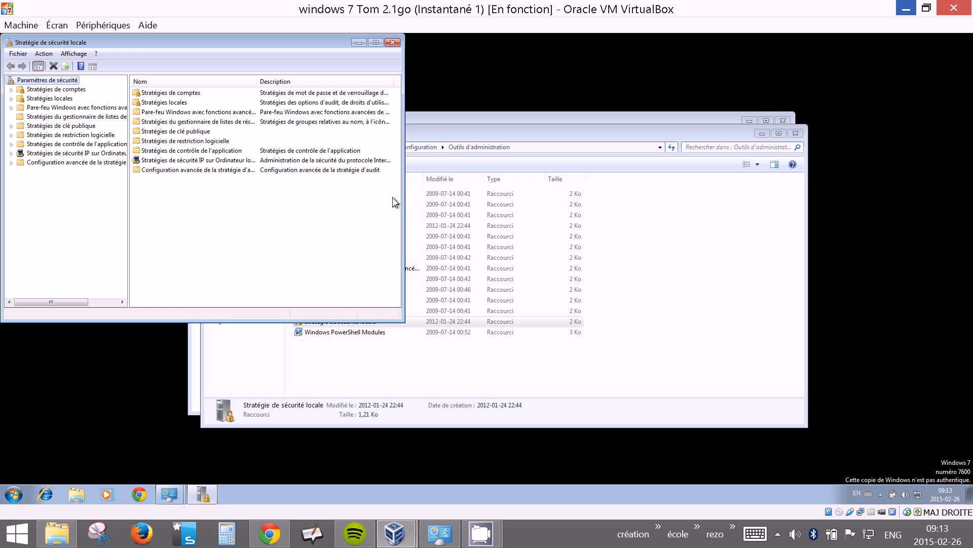
{"action": "left_click", "coordinate": [12, 100]}
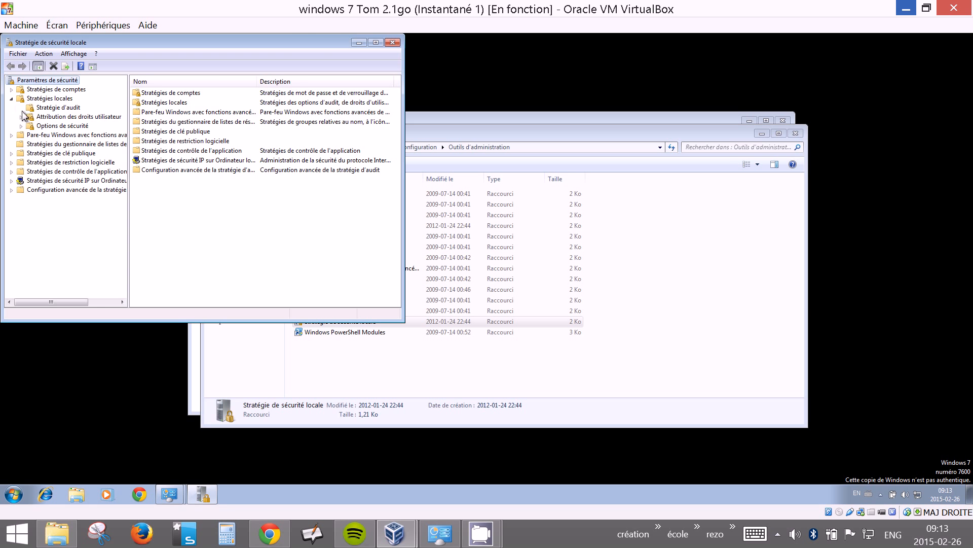
{"action": "left_click", "coordinate": [51, 108]}
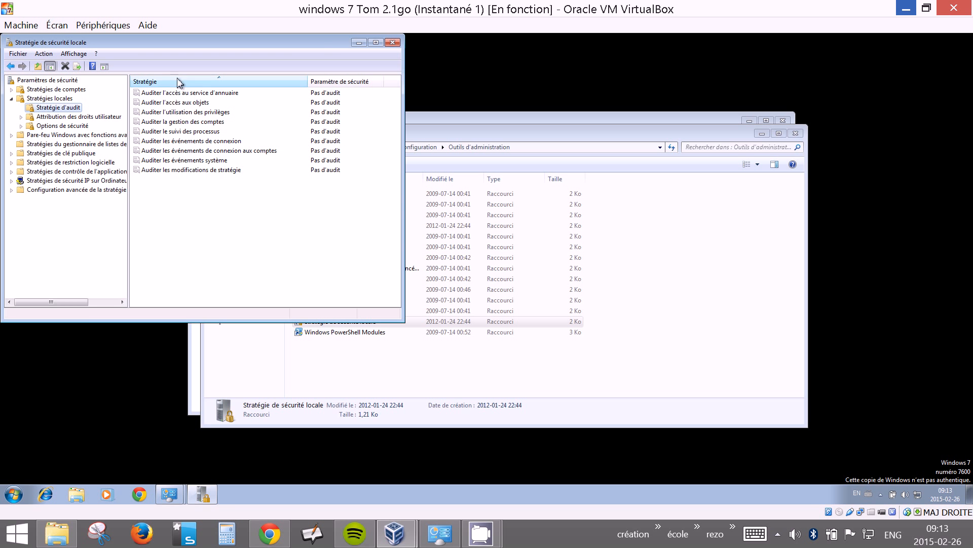
Enable both Réussite and Échec auditing in the Auditer l'accès aux objets policy and apply the change.
{"action": "right_click", "coordinate": [183, 106]}
{"action": "left_click", "coordinate": [218, 108]}
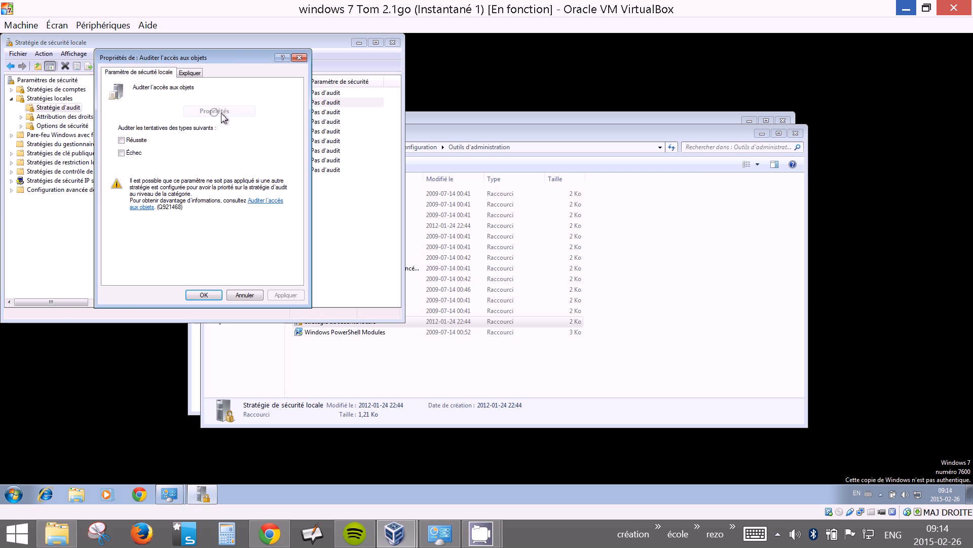
{"action": "left_click", "coordinate": [122, 153]}
{"action": "left_click", "coordinate": [121, 140]}
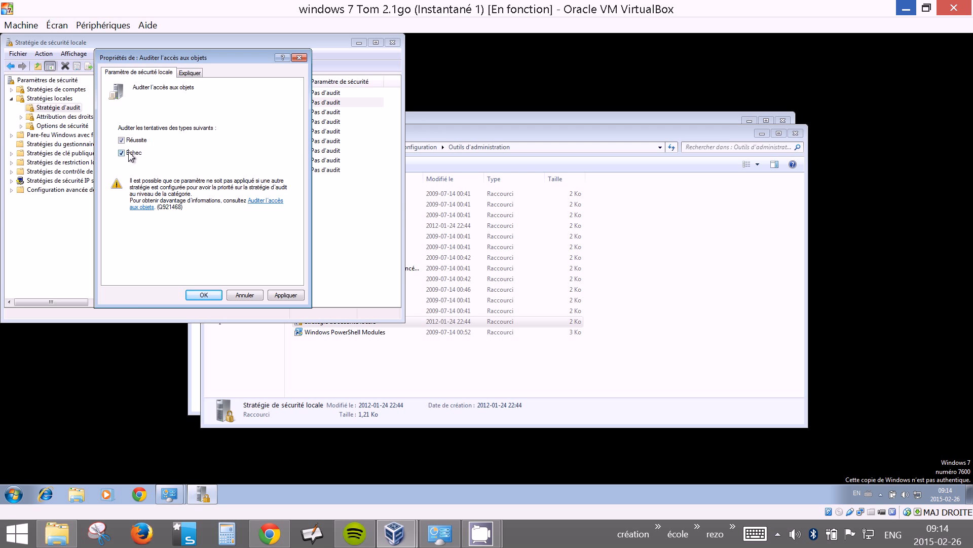
{"action": "left_click", "coordinate": [206, 296]}
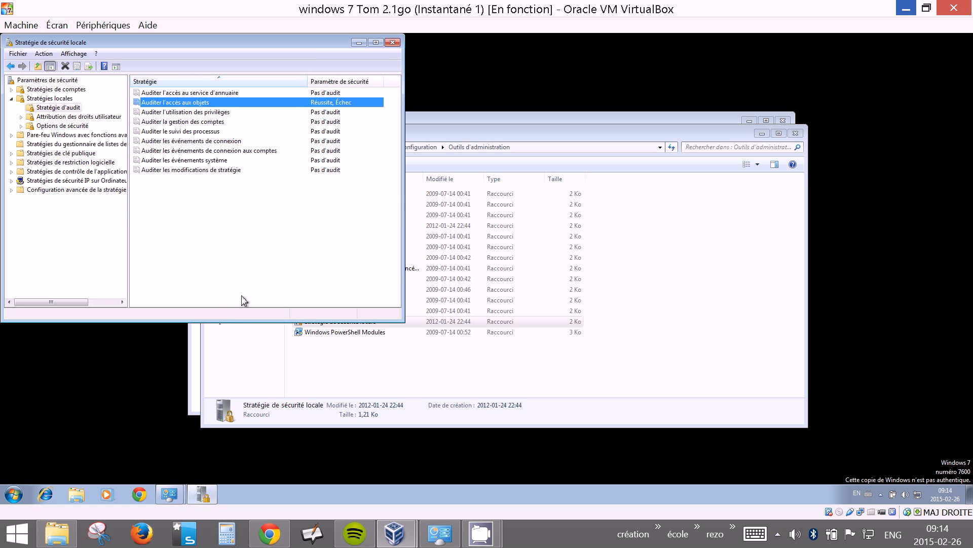
Close the Stratégie de sécurité locale, Outils d'administration and Panneau de configuration windows and log off the admin session.
{"action": "left_click", "coordinate": [394, 43]}
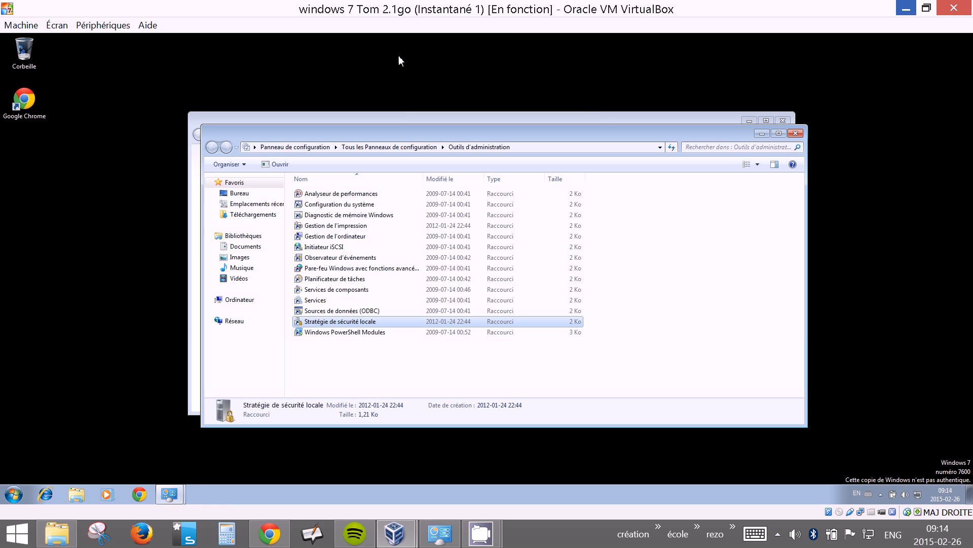
{"action": "left_click", "coordinate": [792, 132]}
{"action": "left_click", "coordinate": [782, 121]}
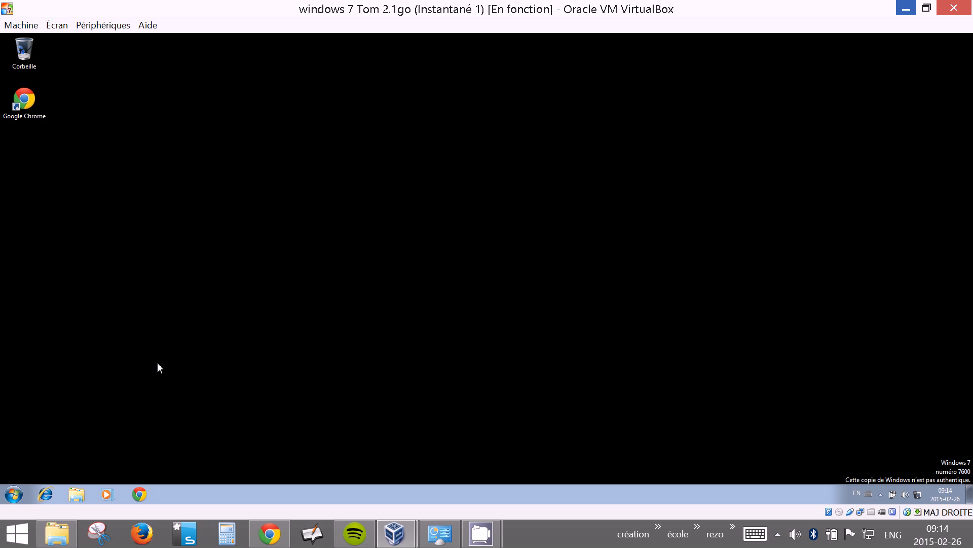
{"action": "left_click", "coordinate": [22, 488]}
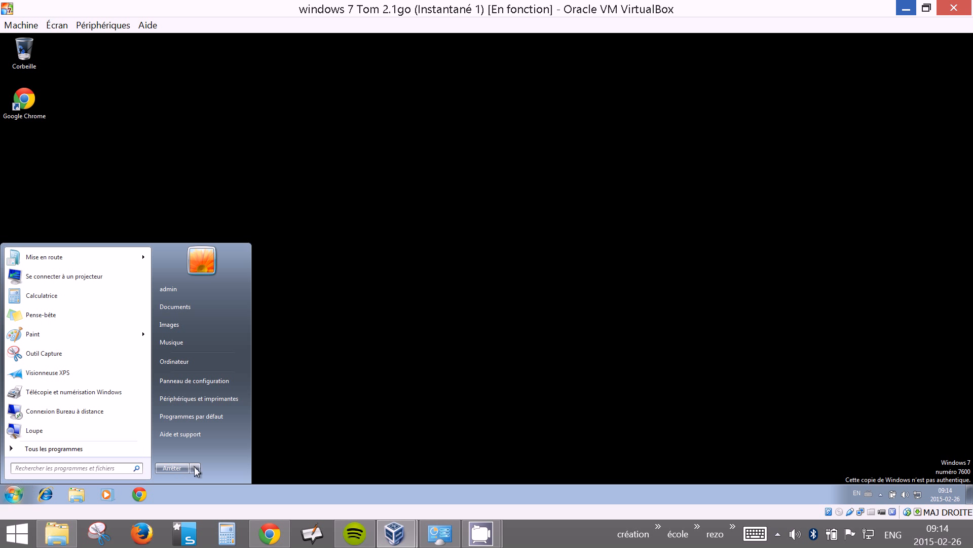
{"action": "mouse_move", "coordinate": [195, 469]}
{"action": "left_click", "coordinate": [234, 431]}
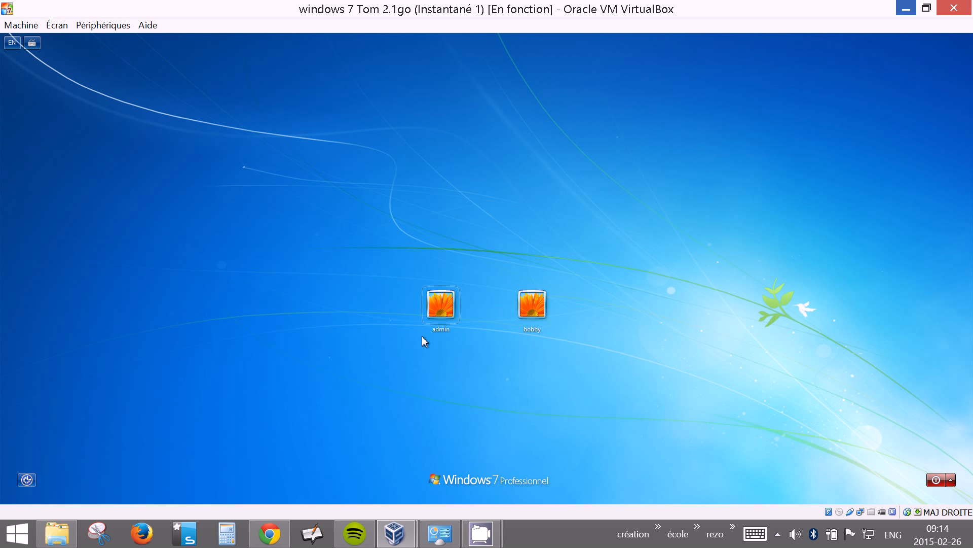
Sign back in to the non-admin user account by entering its account password.
{"action": "left_click", "coordinate": [544, 308]}
{"action": "type", "text": "•••••"}
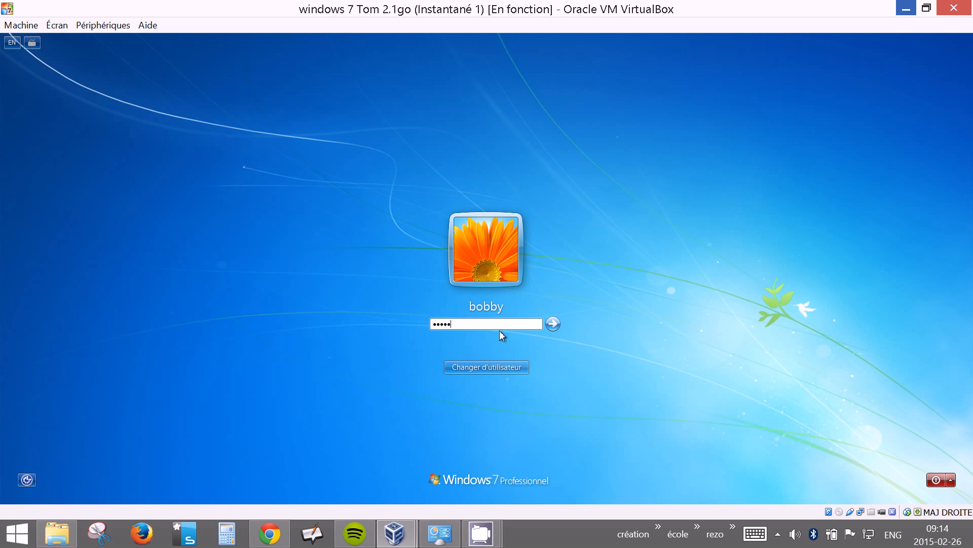
{"action": "key", "text": "Return"}
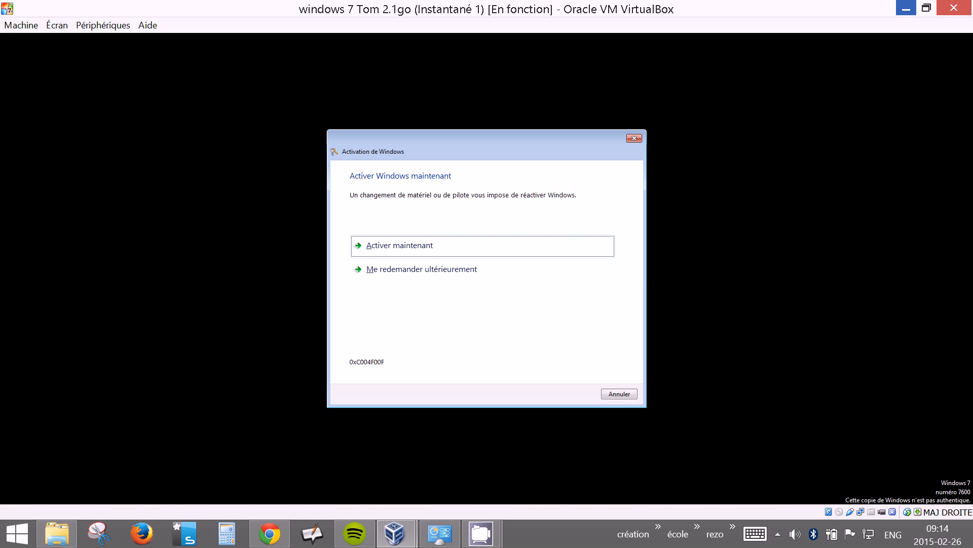
Dismiss the activation prompt, try to open the topsecret folder on Disque local (C:), and refuse the administrator elevation.
{"action": "left_click", "coordinate": [620, 393]}
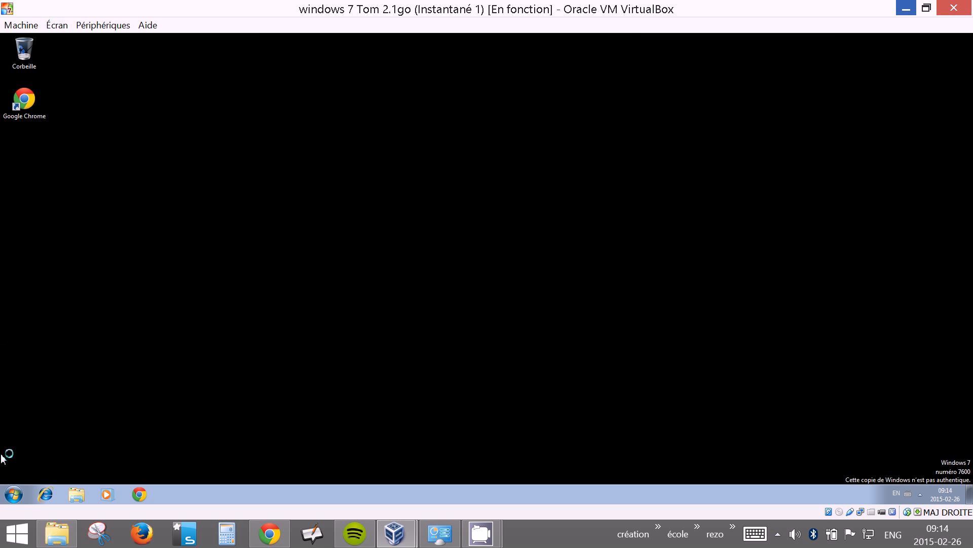
{"action": "left_click", "coordinate": [14, 494]}
{"action": "left_click", "coordinate": [169, 363]}
{"action": "double_click", "coordinate": [339, 195]}
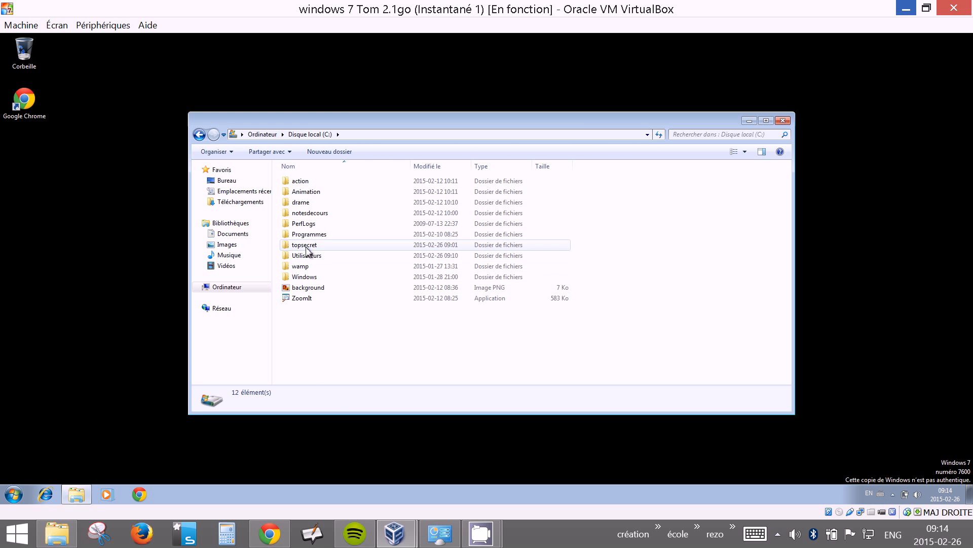
{"action": "double_click", "coordinate": [306, 246]}
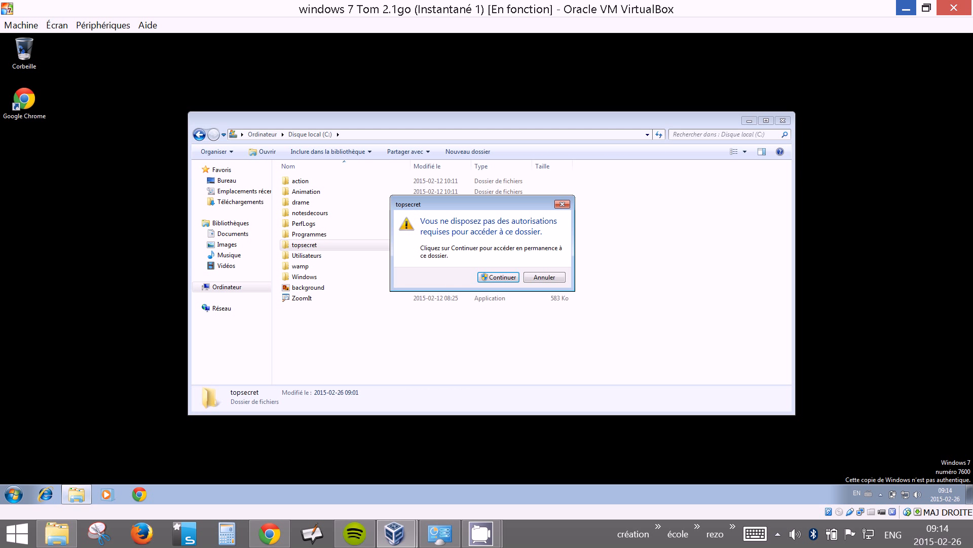
{"action": "left_click", "coordinate": [504, 278]}
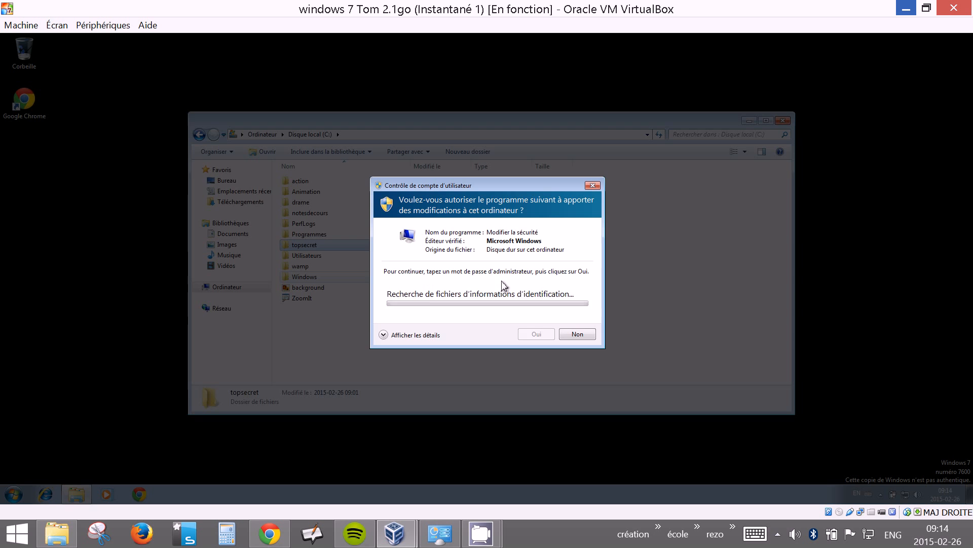
{"action": "left_click", "coordinate": [592, 335]}
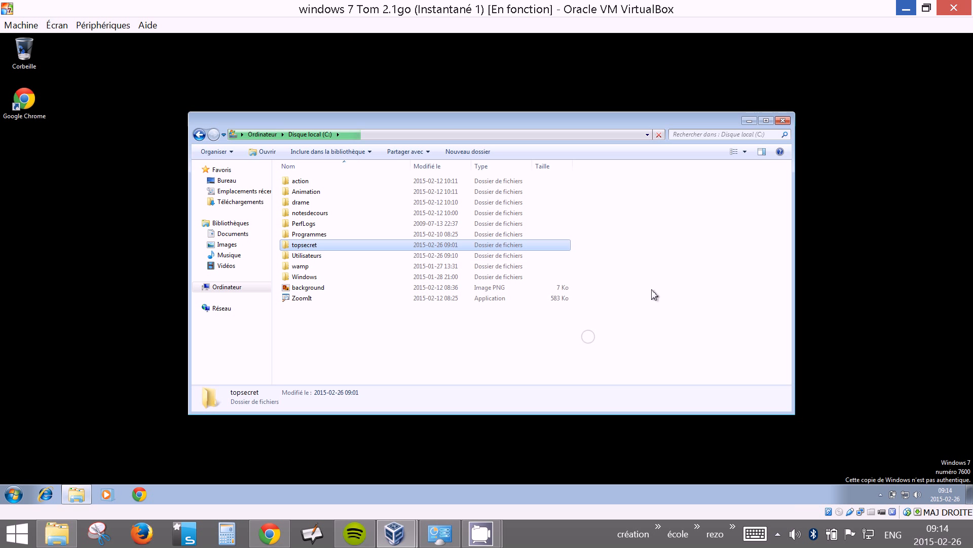
Close the Disque local (C:) window and log off the non-admin session.
{"action": "left_click", "coordinate": [784, 120]}
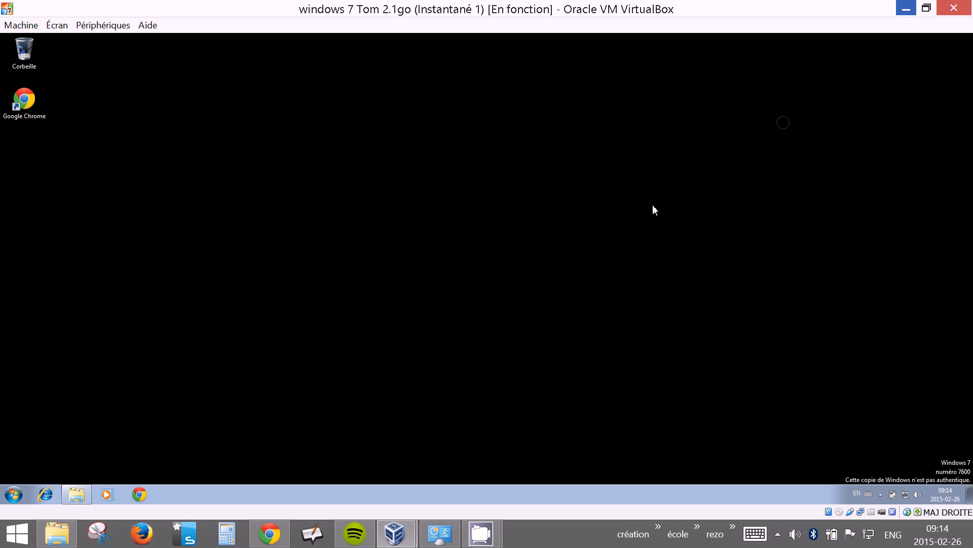
{"action": "left_click", "coordinate": [15, 494]}
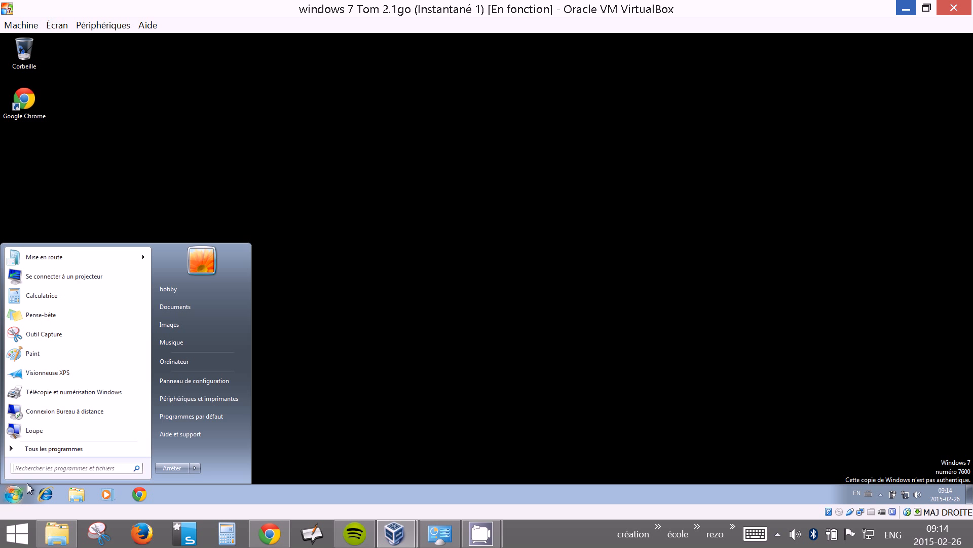
{"action": "left_click", "coordinate": [194, 467]}
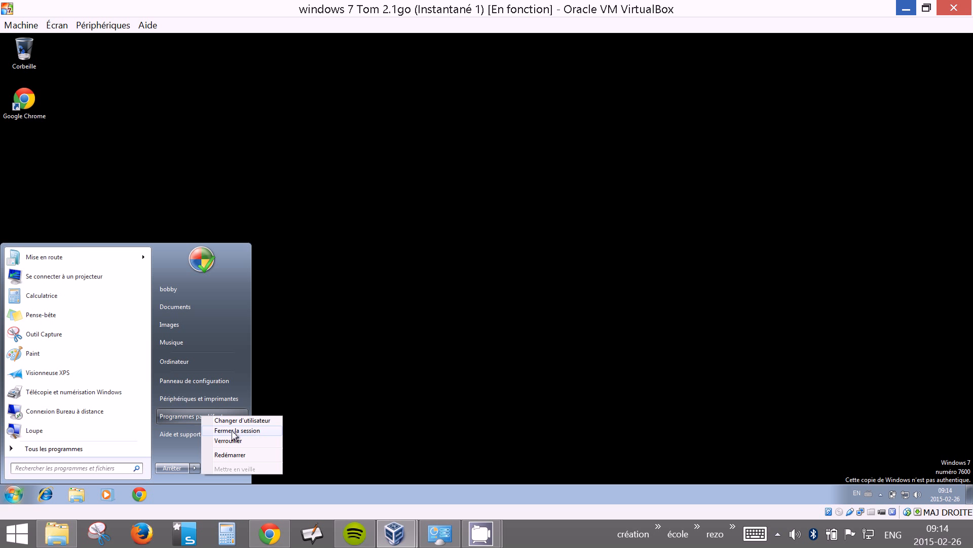
{"action": "left_click", "coordinate": [234, 430]}
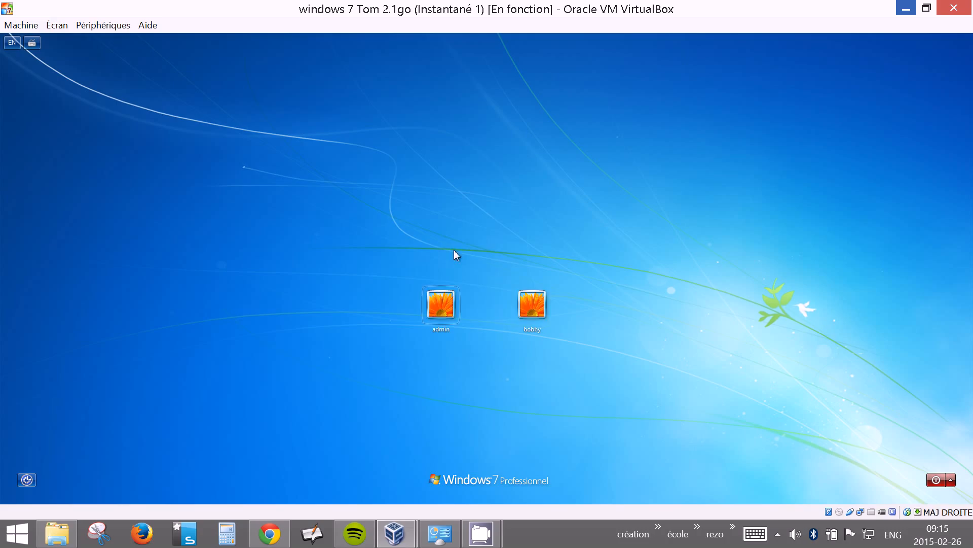
Sign in to the admin account by entering its account password and postpone Windows activation.
{"action": "left_click", "coordinate": [442, 304]}
{"action": "type", "text": "•••••"}
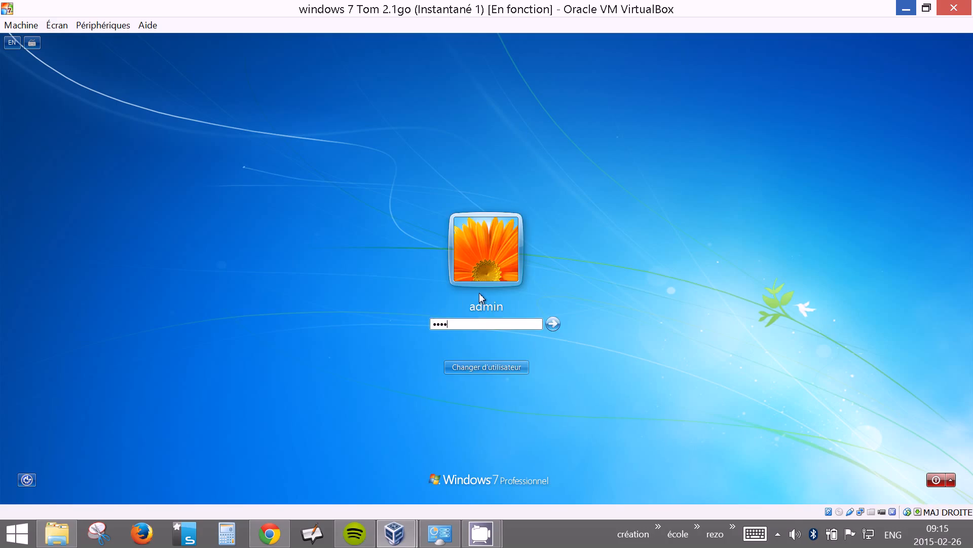
{"action": "key", "text": "Return"}
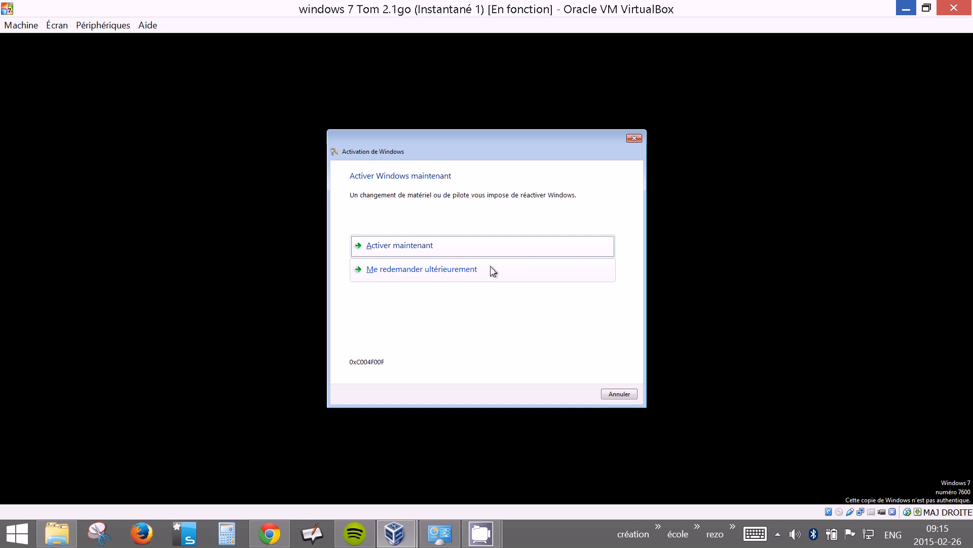
{"action": "left_click", "coordinate": [497, 280]}
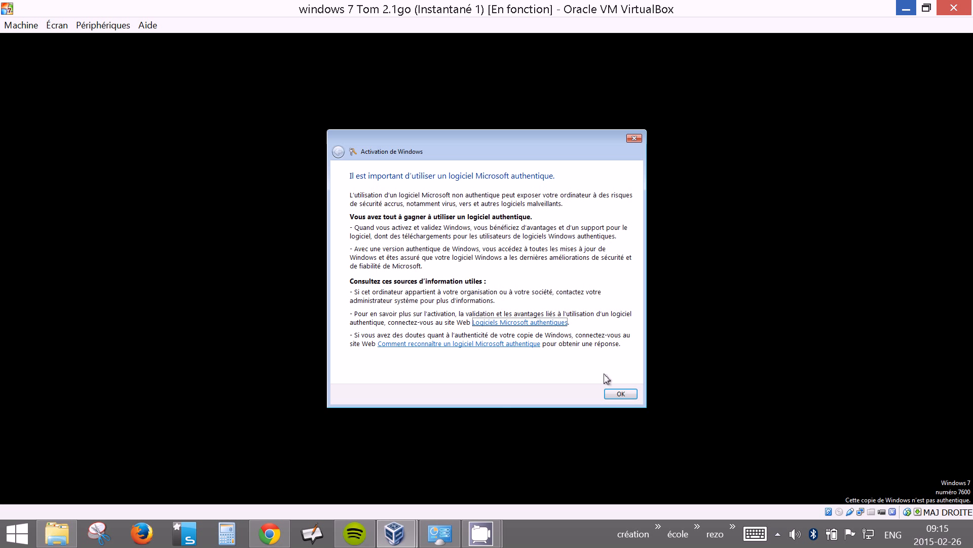
{"action": "left_click", "coordinate": [620, 395]}
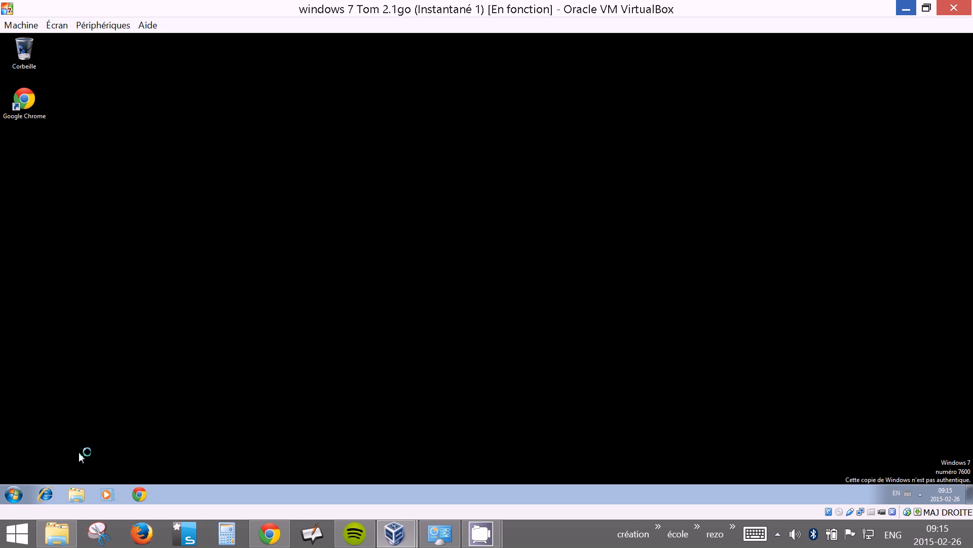
Open the Panneau de configuration window.
{"action": "left_click", "coordinate": [13, 495]}
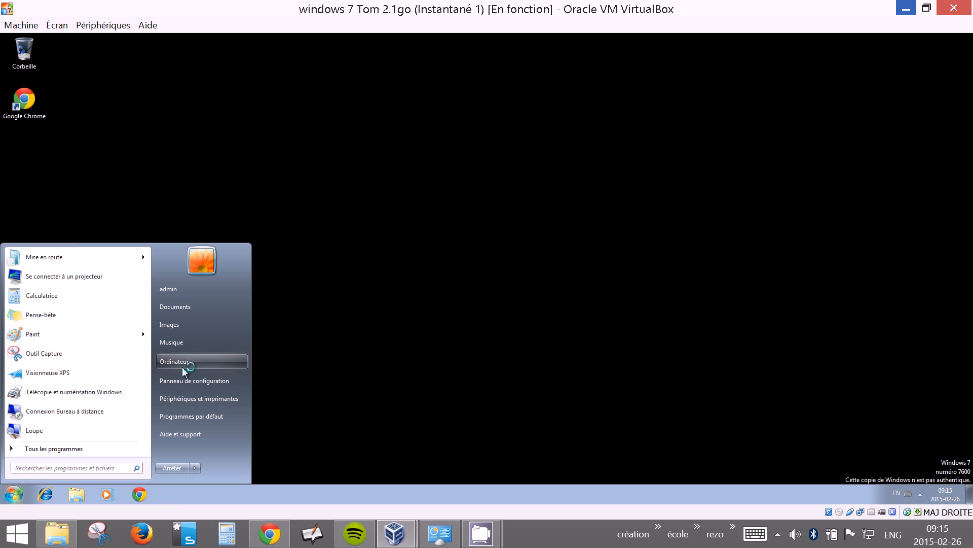
{"action": "left_click", "coordinate": [187, 382]}
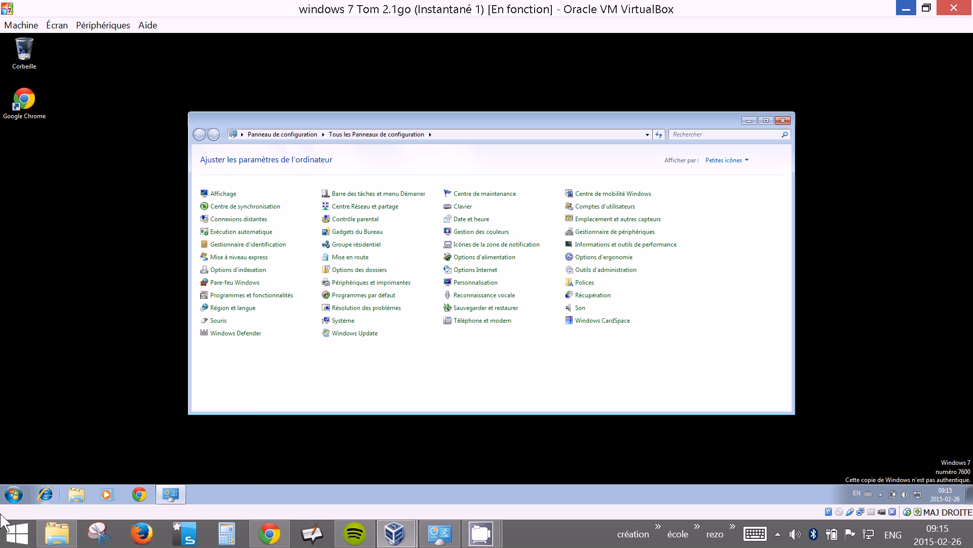
{"action": "left_click", "coordinate": [13, 494]}
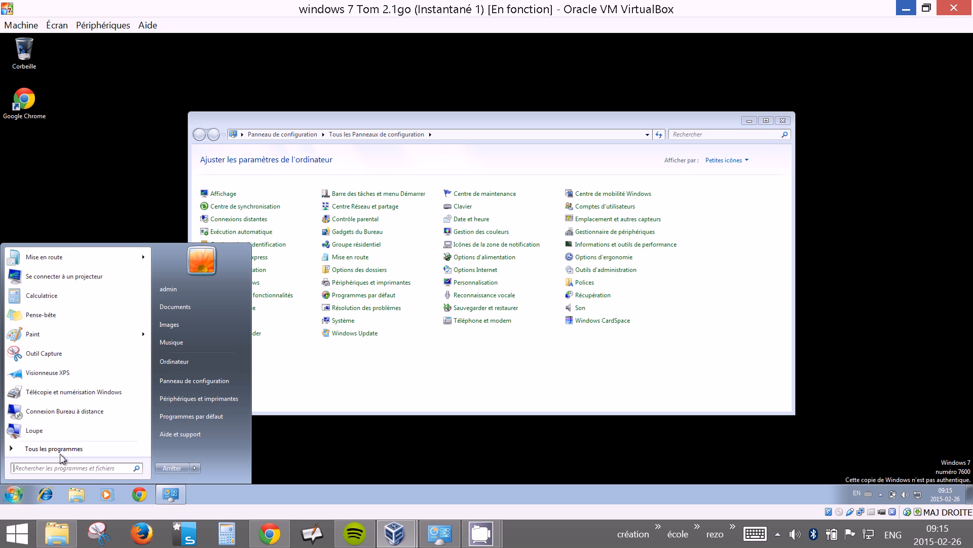
{"action": "left_click", "coordinate": [181, 365]}
{"action": "right_click", "coordinate": [181, 365]}
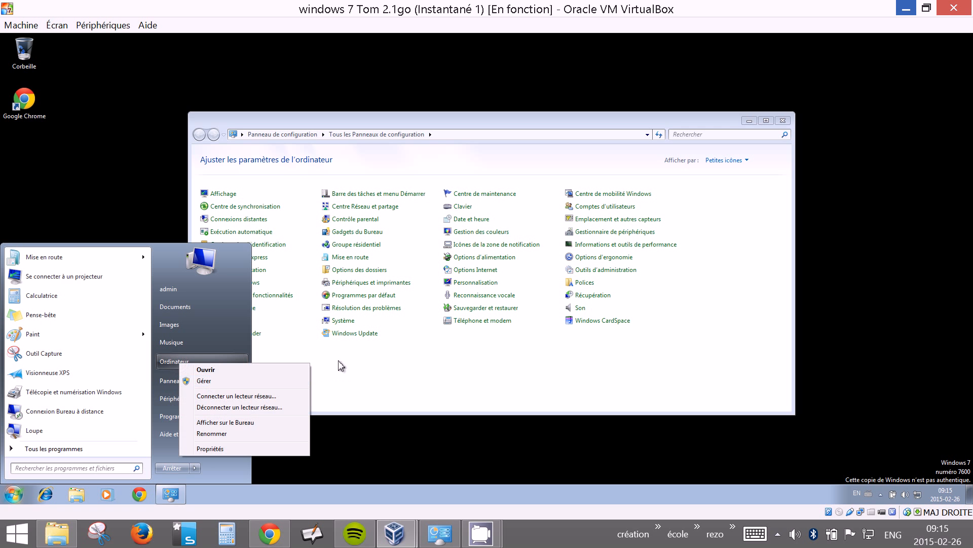
{"action": "left_click", "coordinate": [366, 363]}
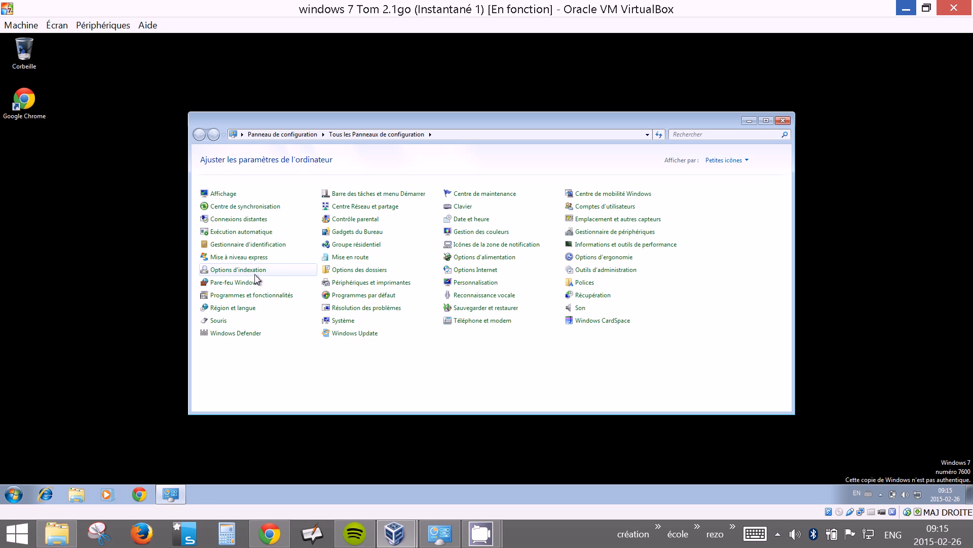
Open Observateur d'événements from Outils d'administration.
{"action": "left_click", "coordinate": [606, 269]}
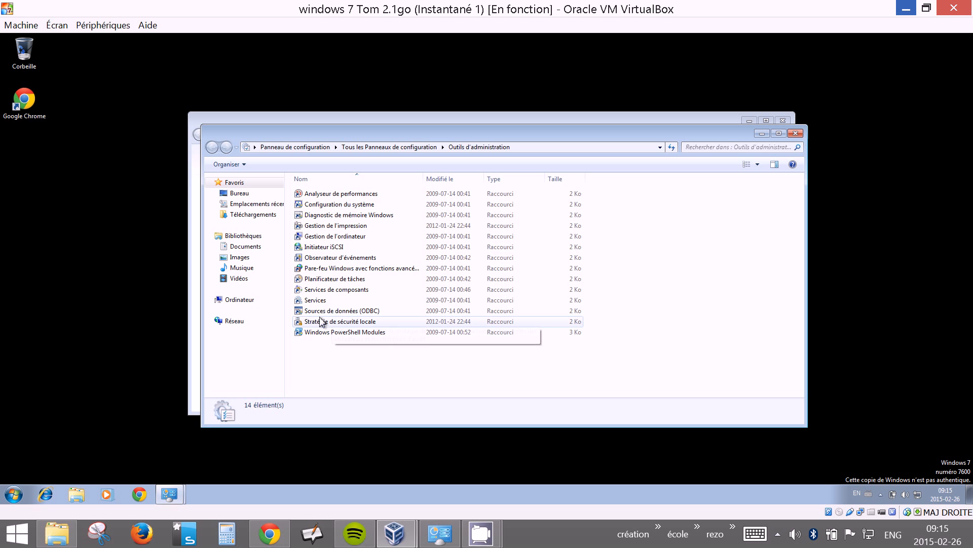
{"action": "left_click", "coordinate": [323, 259]}
{"action": "double_click", "coordinate": [323, 260]}
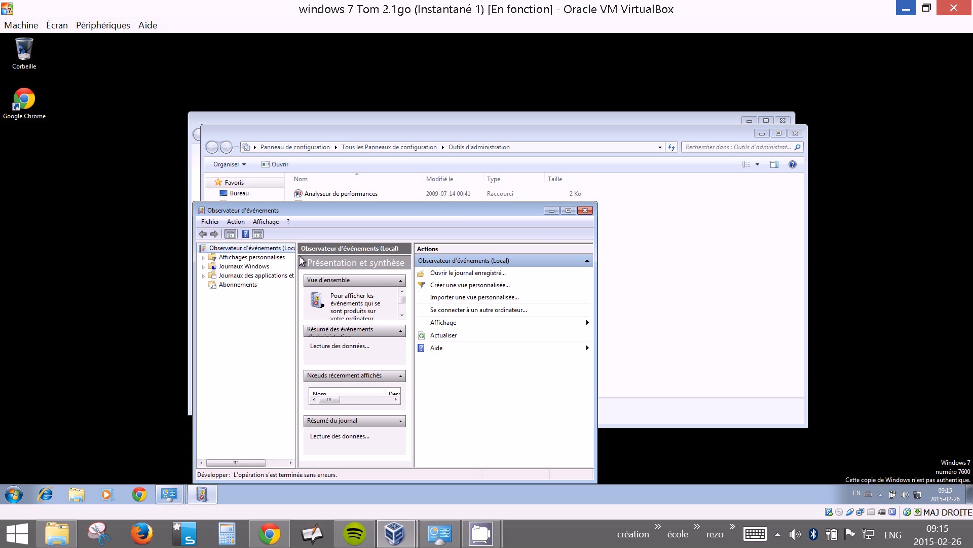
Display the Sécurité log under Journaux Windows in a maximized window and widen the Catégorie de la tâche column.
{"action": "left_click", "coordinate": [204, 266]}
{"action": "left_click", "coordinate": [240, 285]}
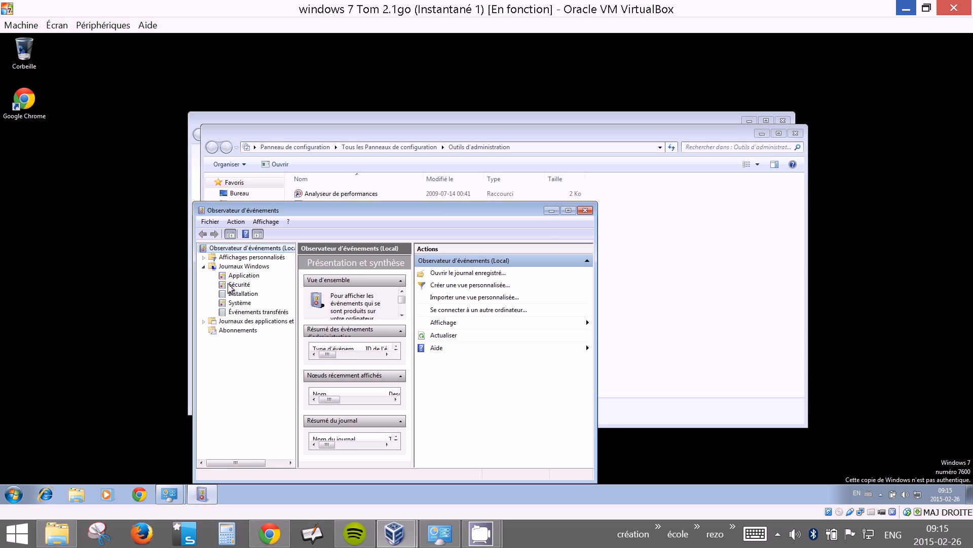
{"action": "left_click", "coordinate": [569, 210]}
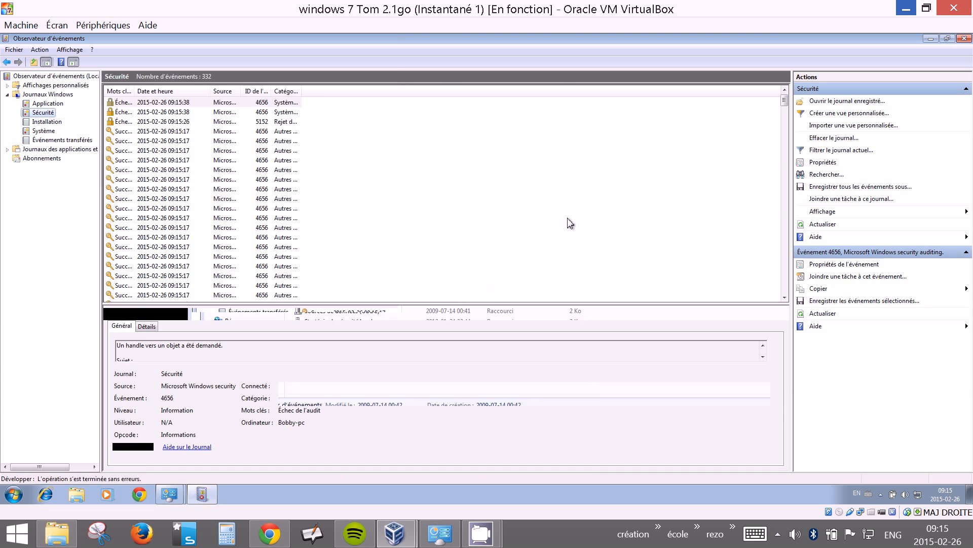
{"action": "left_click", "coordinate": [303, 93]}
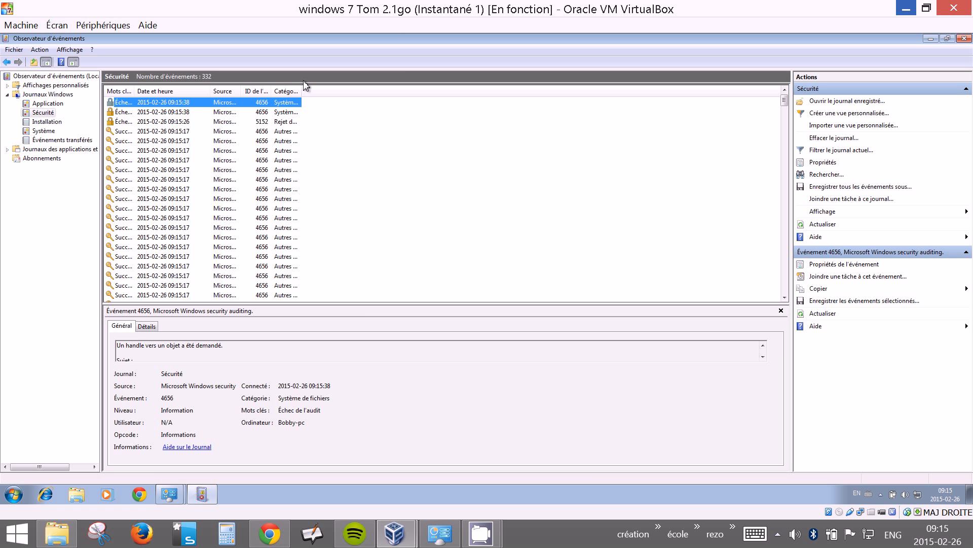
{"action": "left_click_drag", "start_coordinate": [303, 91], "coordinate": [547, 99]}
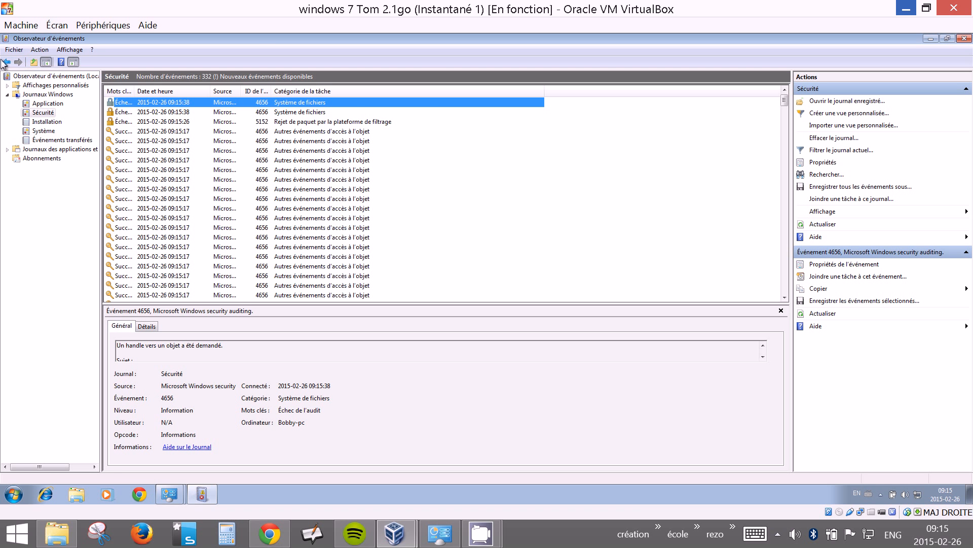
Examine the description in the properties of the first failed Système de fichiers audit event, and close them.
{"action": "right_click", "coordinate": [273, 102]}
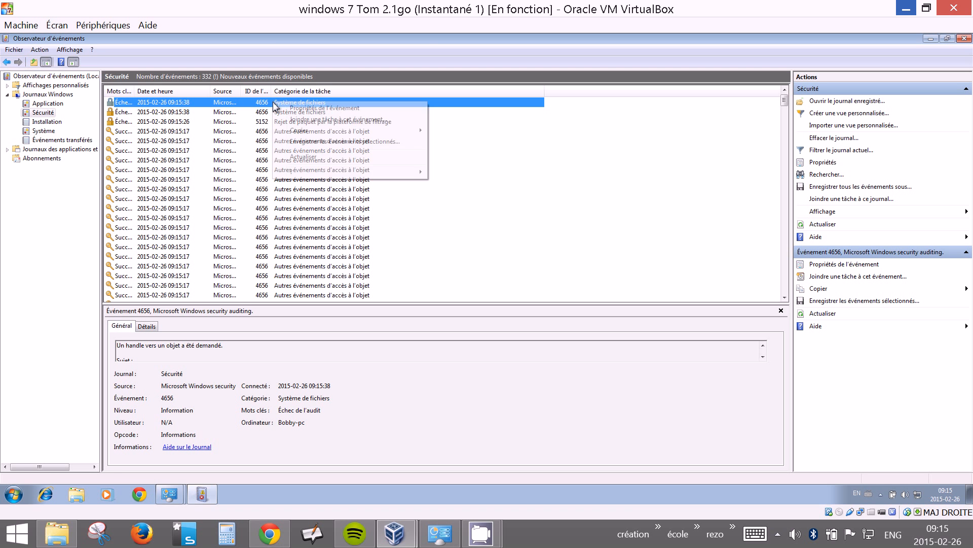
{"action": "left_click", "coordinate": [336, 108]}
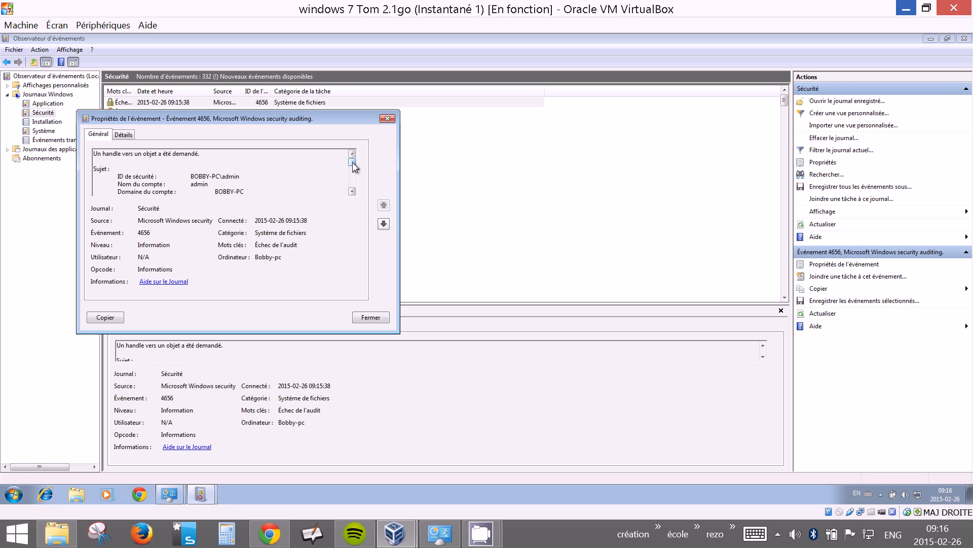
{"action": "scroll", "coordinate": [353, 166], "scroll_direction": "down", "scroll_amount": 4}
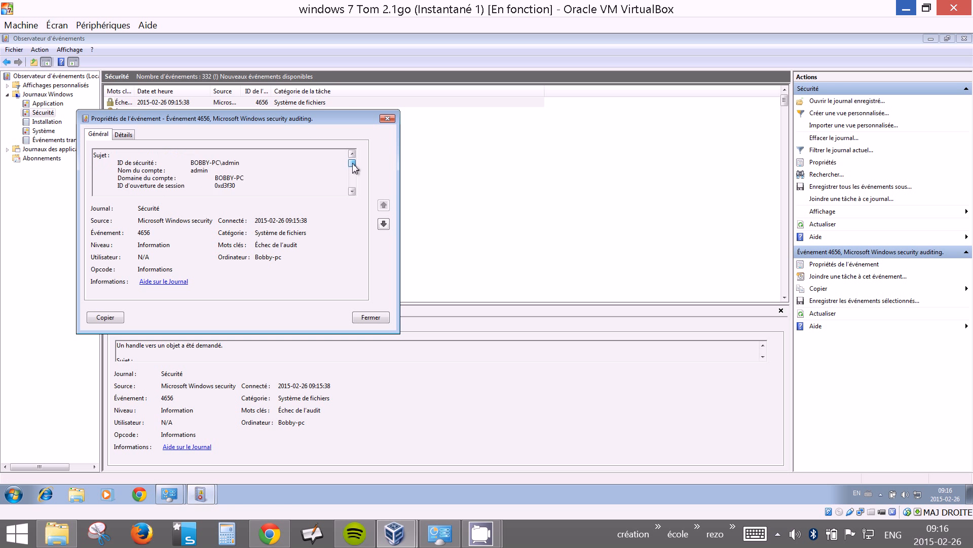
{"action": "left_click", "coordinate": [387, 119]}
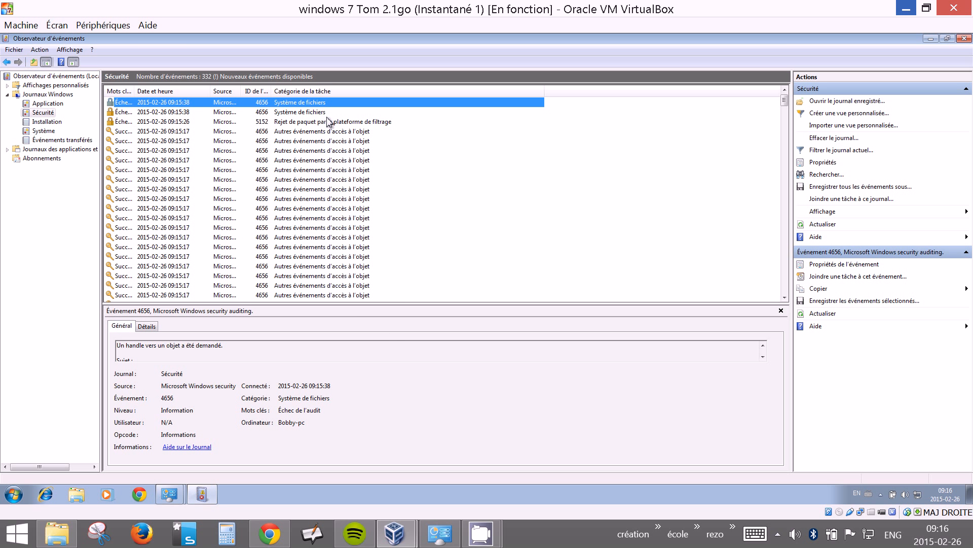
Examine the subject details in the properties of the second failed Système de fichiers event, and close them.
{"action": "left_click", "coordinate": [306, 115]}
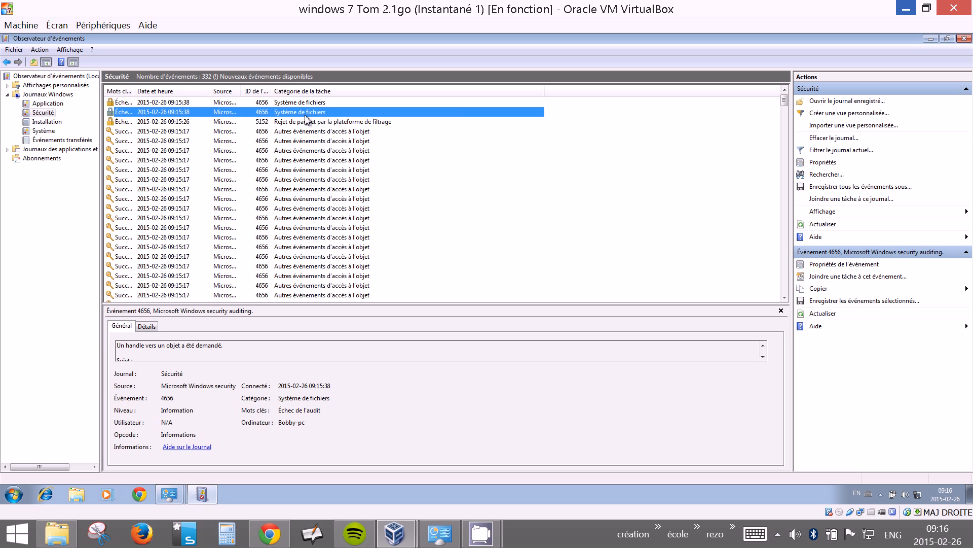
{"action": "right_click", "coordinate": [305, 116]}
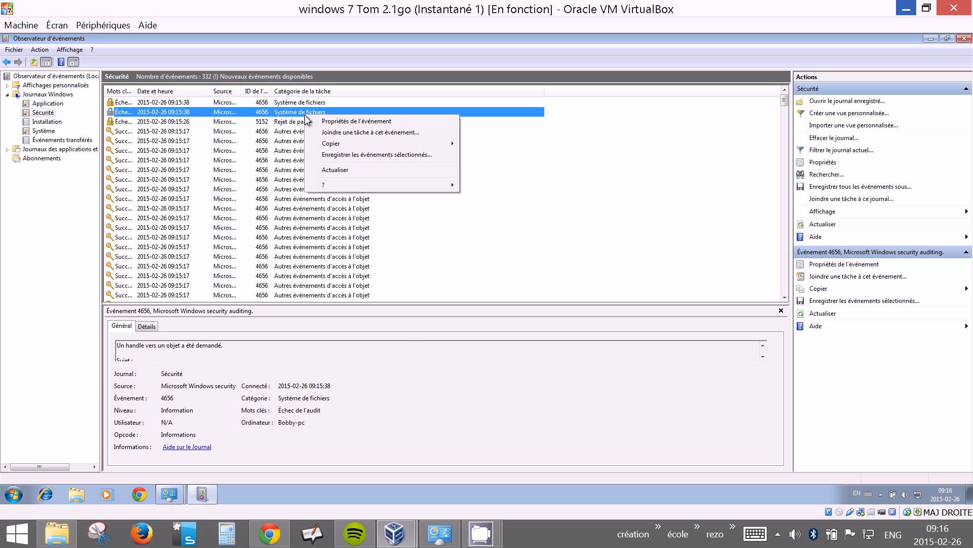
{"action": "left_click", "coordinate": [359, 121]}
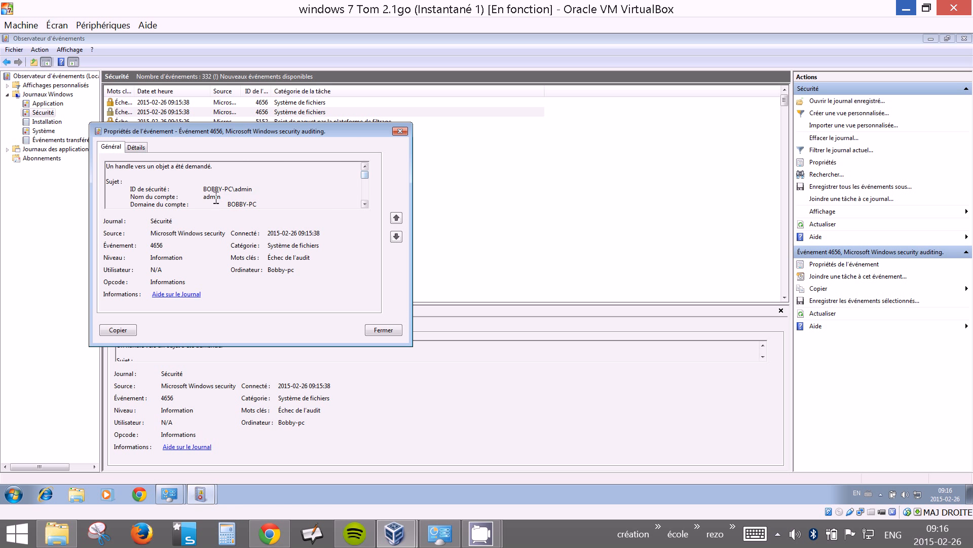
{"action": "left_click_drag", "start_coordinate": [366, 176], "coordinate": [366, 172]}
{"action": "left_click", "coordinate": [400, 132]}
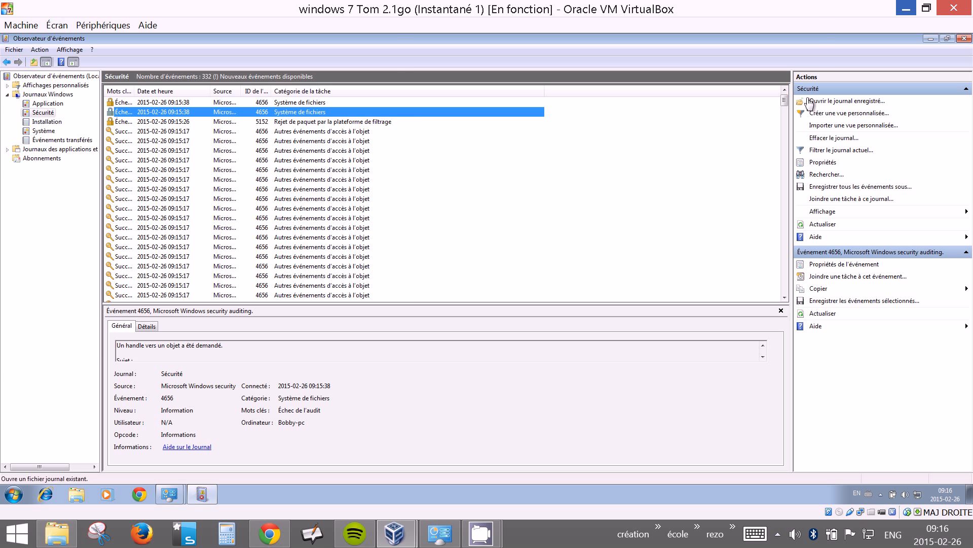
Examine the subject details in the properties of a successful Autres événements d'accès à l'objet event logged at 09:15:17, and close them.
{"action": "left_click_drag", "start_coordinate": [786, 104], "coordinate": [787, 118]}
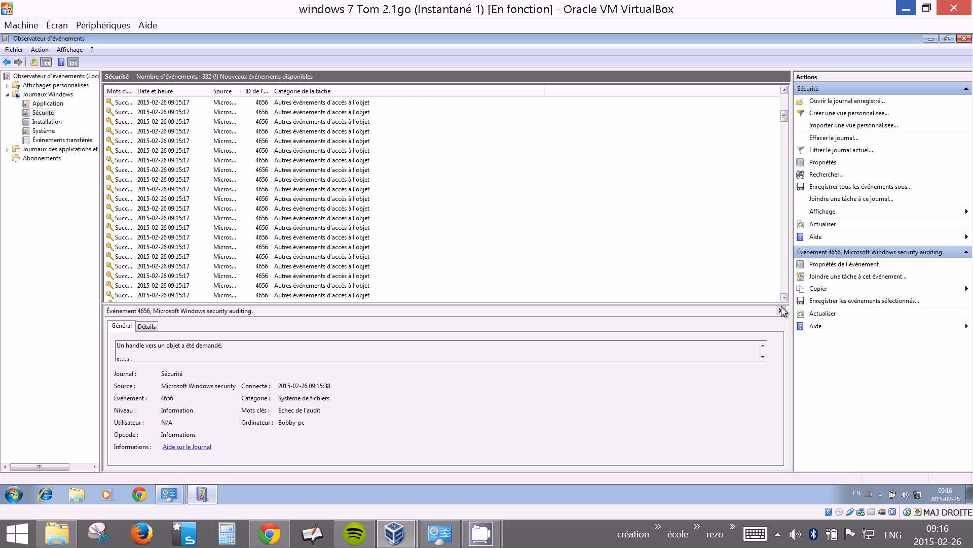
{"action": "double_click", "coordinate": [325, 123]}
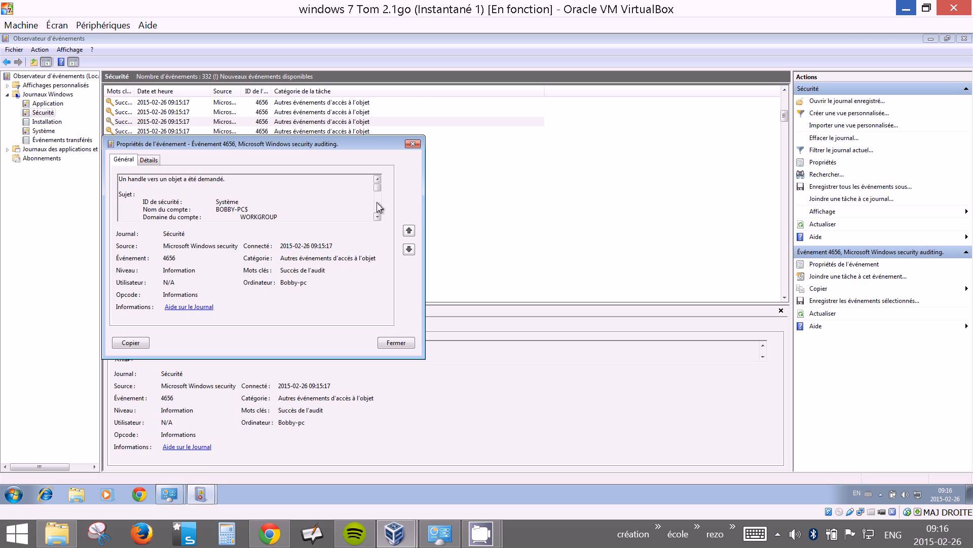
{"action": "left_click", "coordinate": [378, 216]}
{"action": "left_click", "coordinate": [378, 216]}
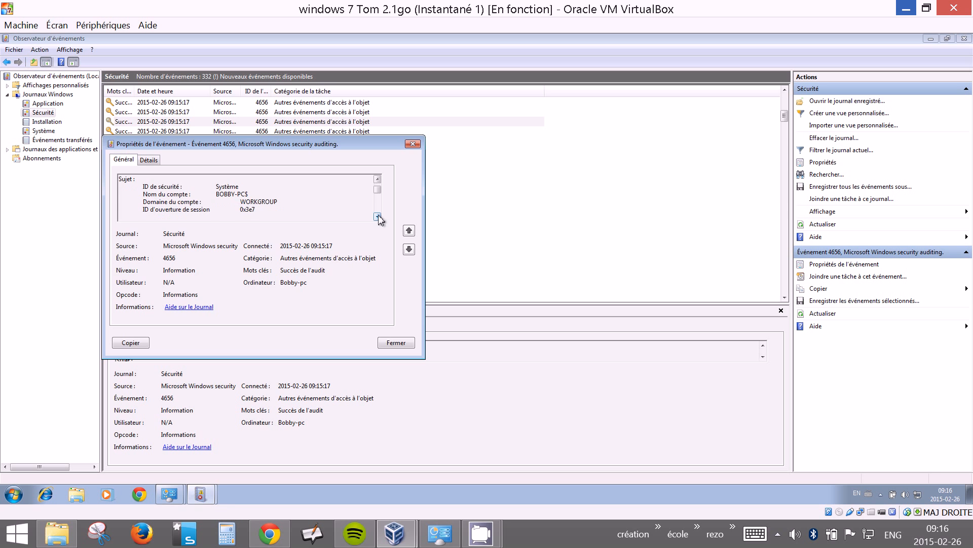
{"action": "left_click", "coordinate": [413, 145]}
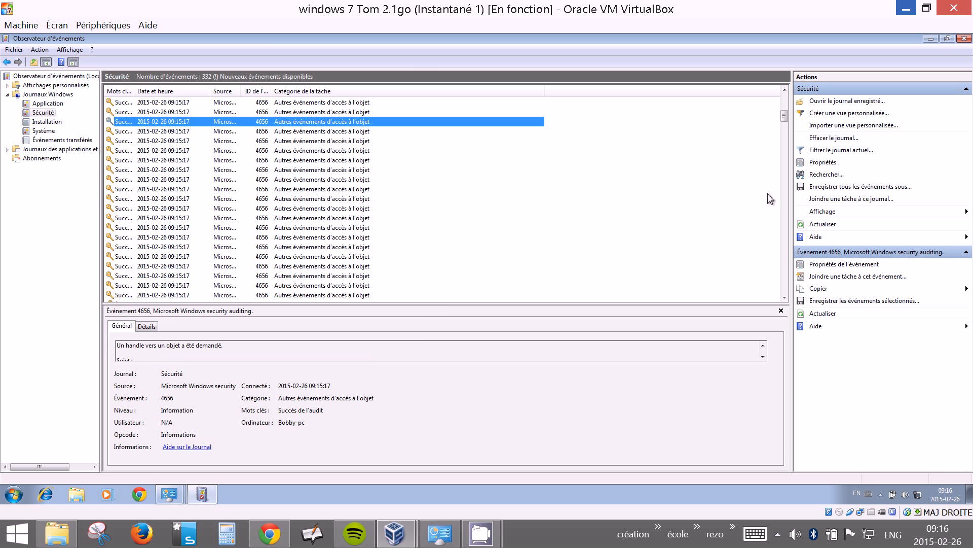
Examine the subject and object name in the properties of the first failed Système de fichiers event logged at 09:14:38, and close them.
{"action": "left_click_drag", "start_coordinate": [784, 117], "coordinate": [787, 272]}
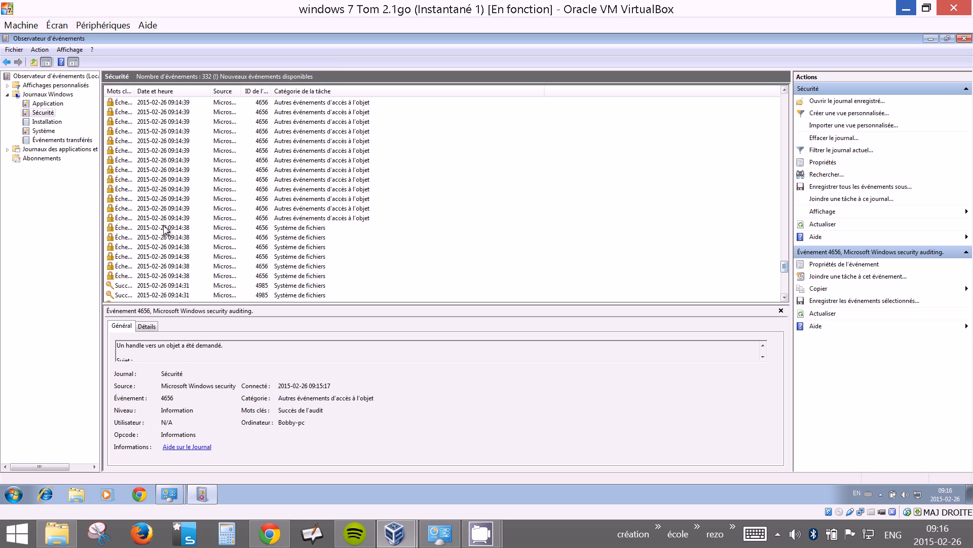
{"action": "double_click", "coordinate": [185, 230]}
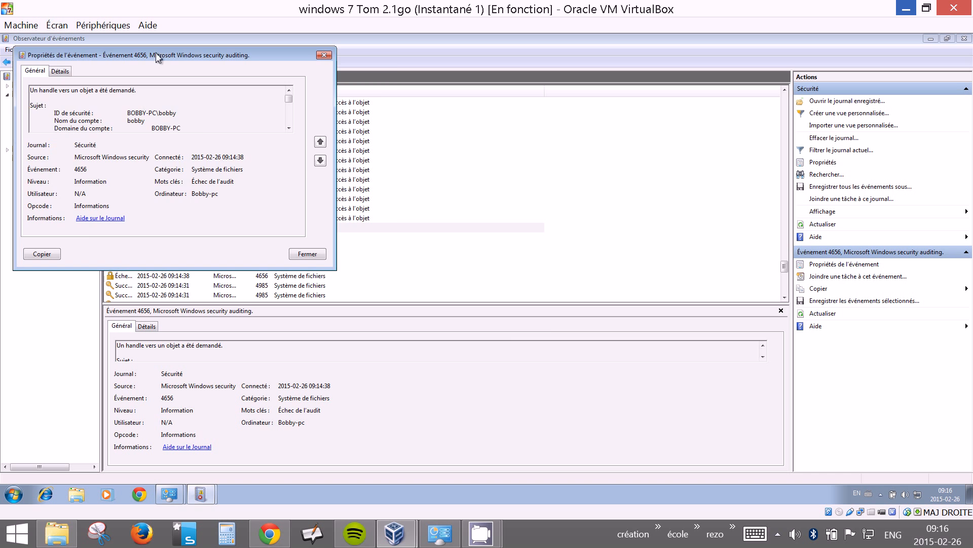
{"action": "left_click_drag", "start_coordinate": [156, 53], "coordinate": [656, 183]}
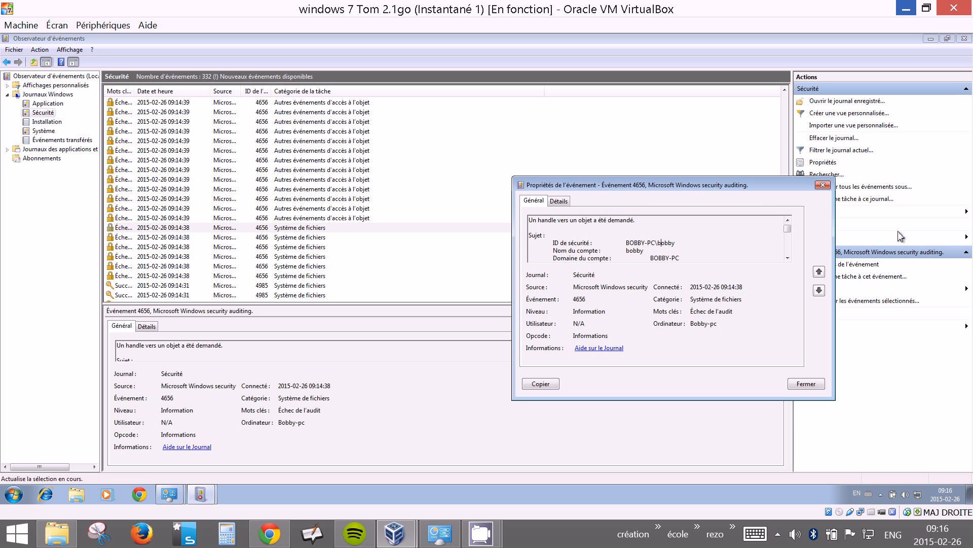
{"action": "left_click", "coordinate": [788, 258]}
{"action": "left_click", "coordinate": [790, 258]}
{"action": "left_click", "coordinate": [790, 258]}
{"action": "left_click", "coordinate": [790, 258]}
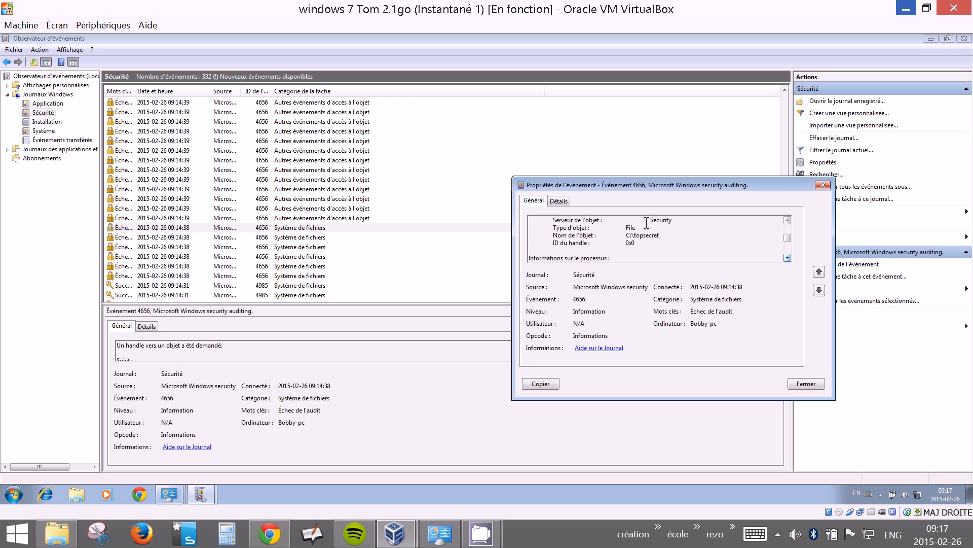
{"action": "left_click_drag", "start_coordinate": [628, 239], "coordinate": [662, 239]}
{"action": "left_click", "coordinate": [817, 387]}
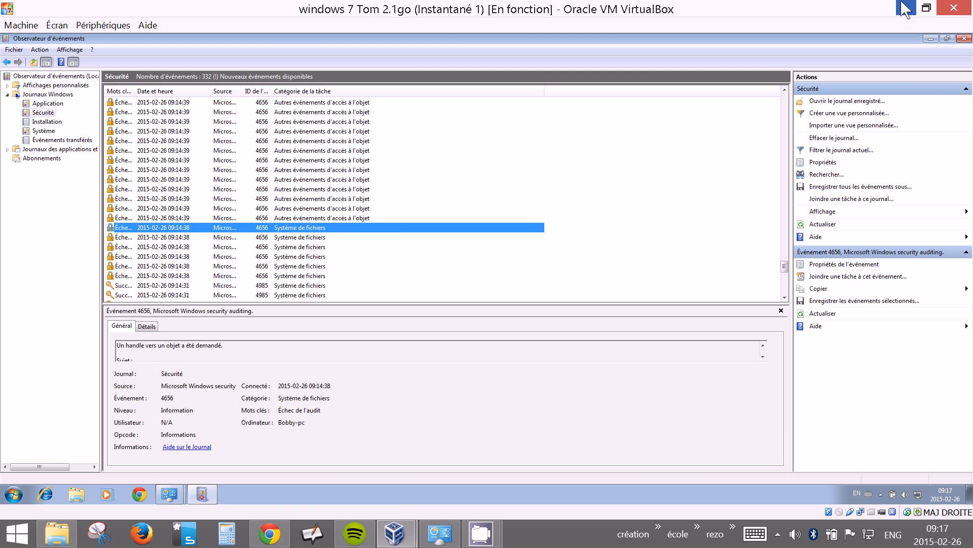
Examine the Envoyer un courrier électronique action in the wizard for attaching a task to the selected failed event, and cancel the wizard.
{"action": "right_click", "coordinate": [252, 231]}
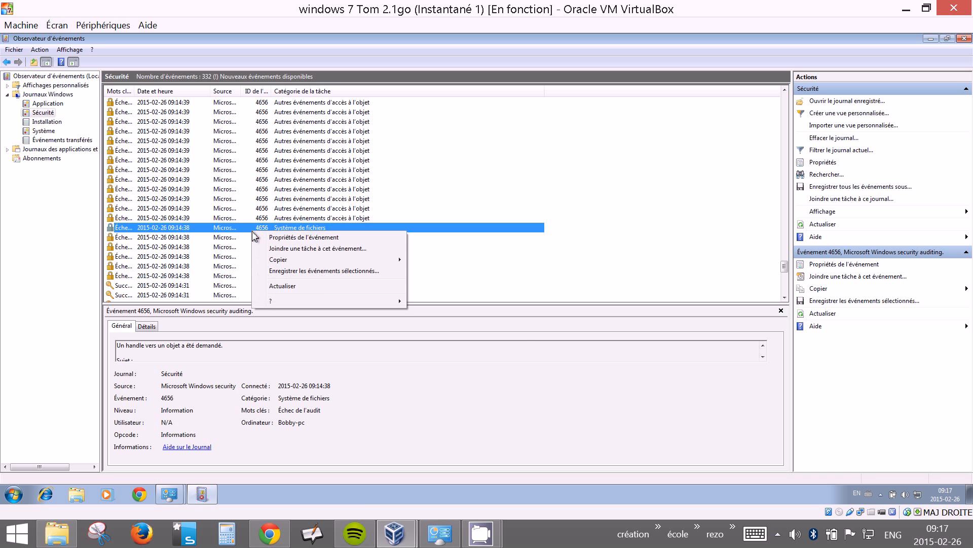
{"action": "left_click", "coordinate": [300, 249]}
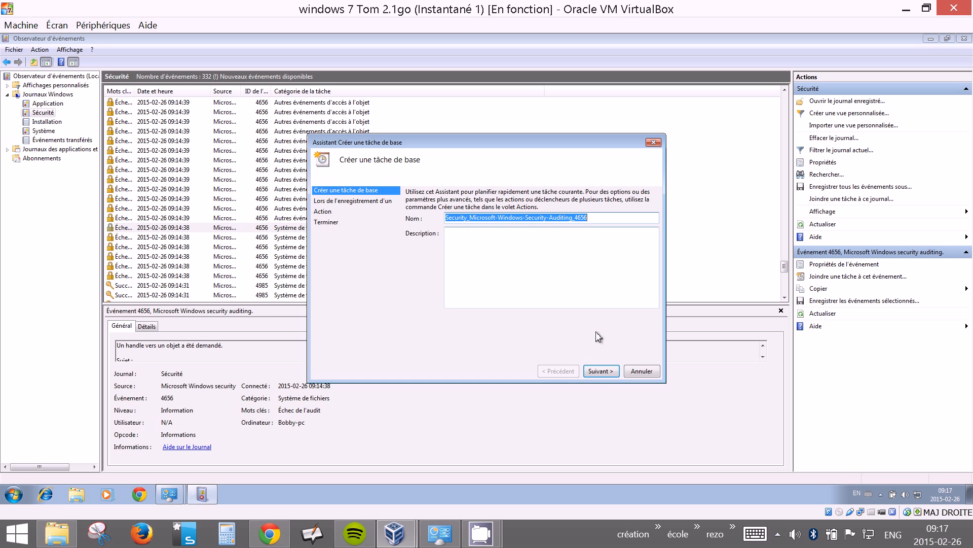
{"action": "left_click", "coordinate": [600, 372]}
{"action": "left_click", "coordinate": [601, 372]}
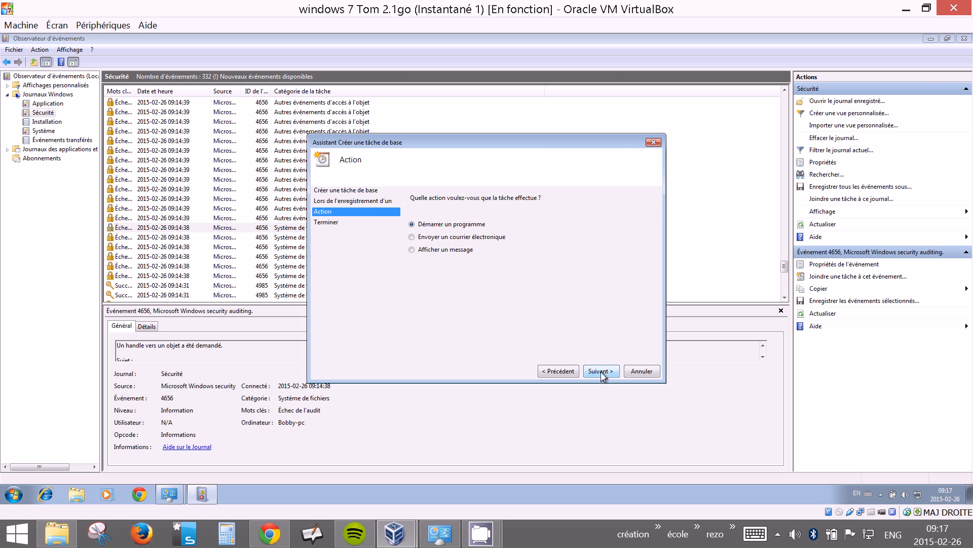
{"action": "left_click", "coordinate": [444, 239]}
{"action": "left_click", "coordinate": [603, 373]}
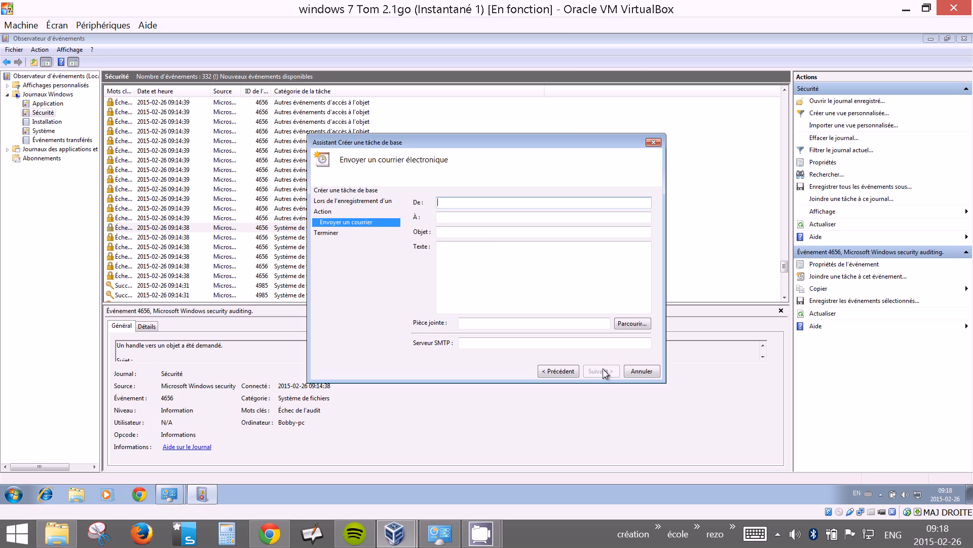
{"action": "left_click", "coordinate": [480, 342]}
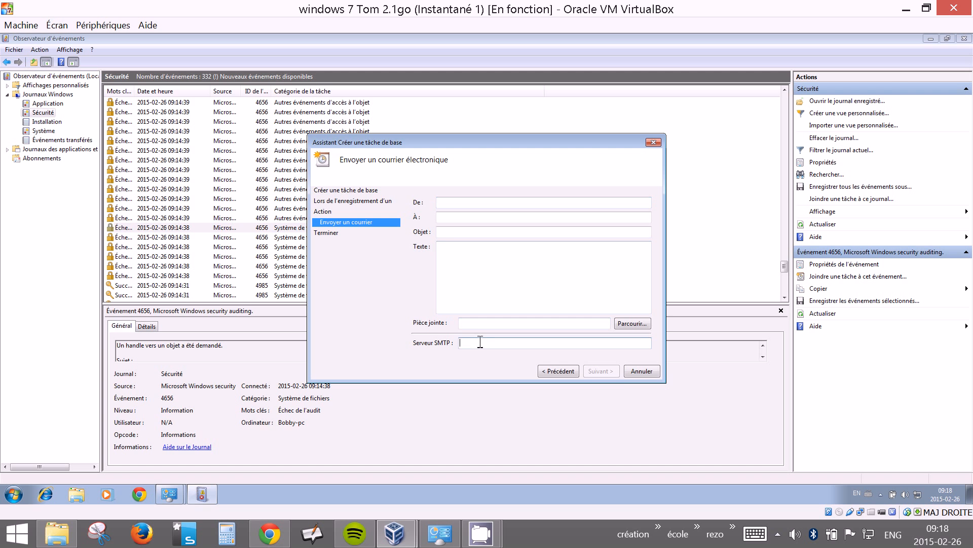
{"action": "left_click", "coordinate": [642, 371]}
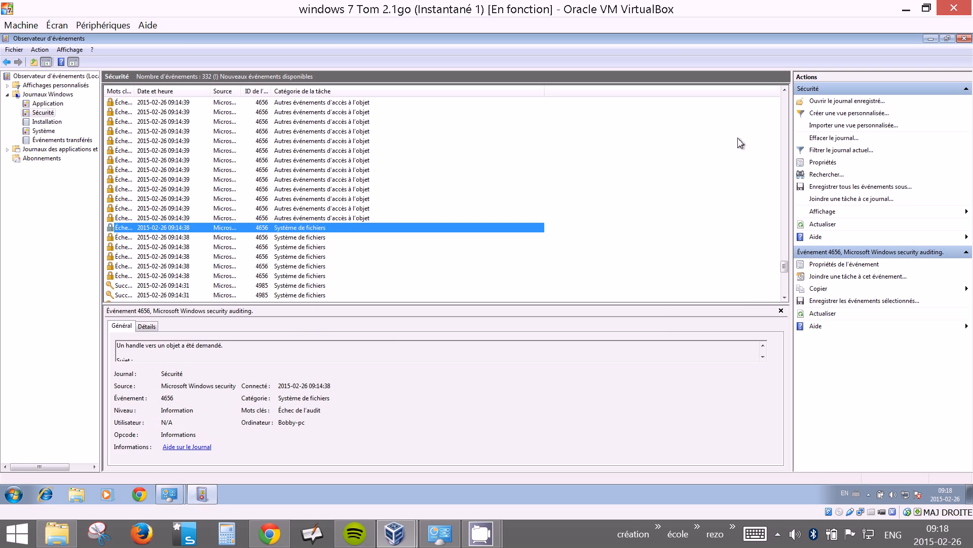
End the running NetSupport School presentation on the host computer.
{"action": "left_click", "coordinate": [777, 534]}
{"action": "right_click", "coordinate": [741, 392]}
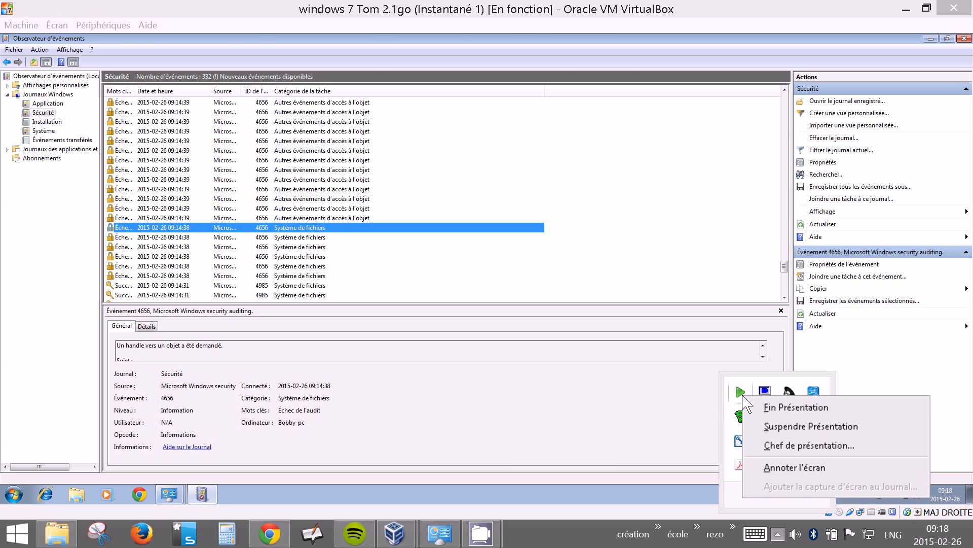
{"action": "left_click", "coordinate": [760, 409]}
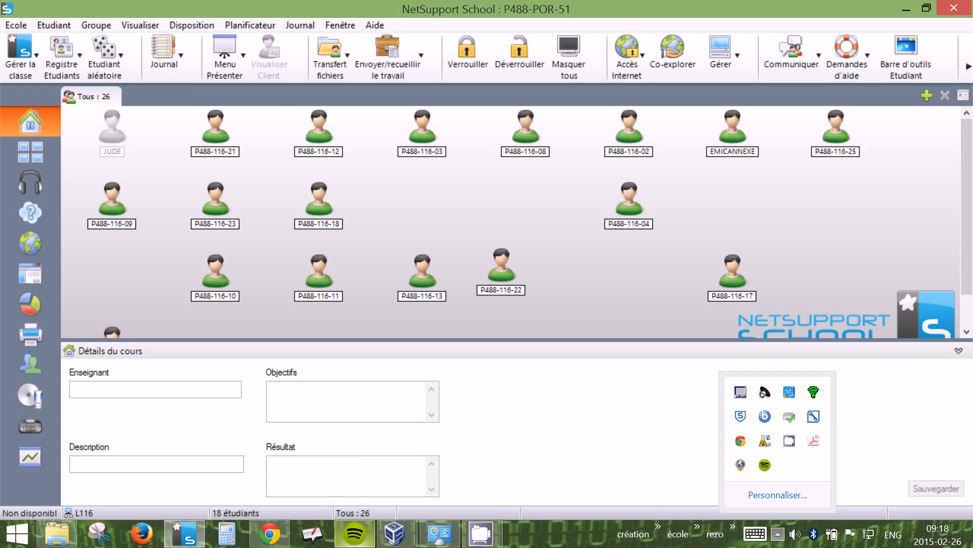
{"action": "mouse_move", "coordinate": [484, 535]}
{"action": "left_click", "coordinate": [401, 454]}
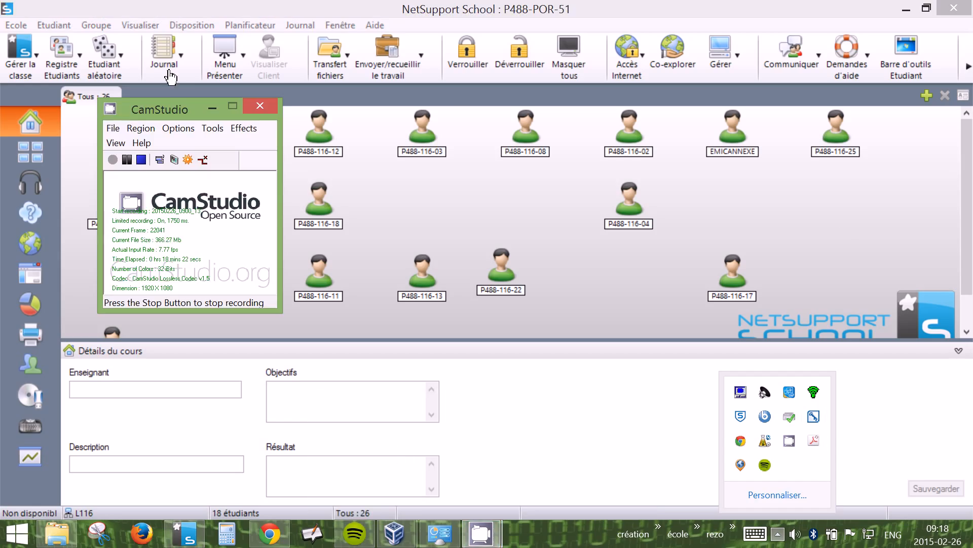